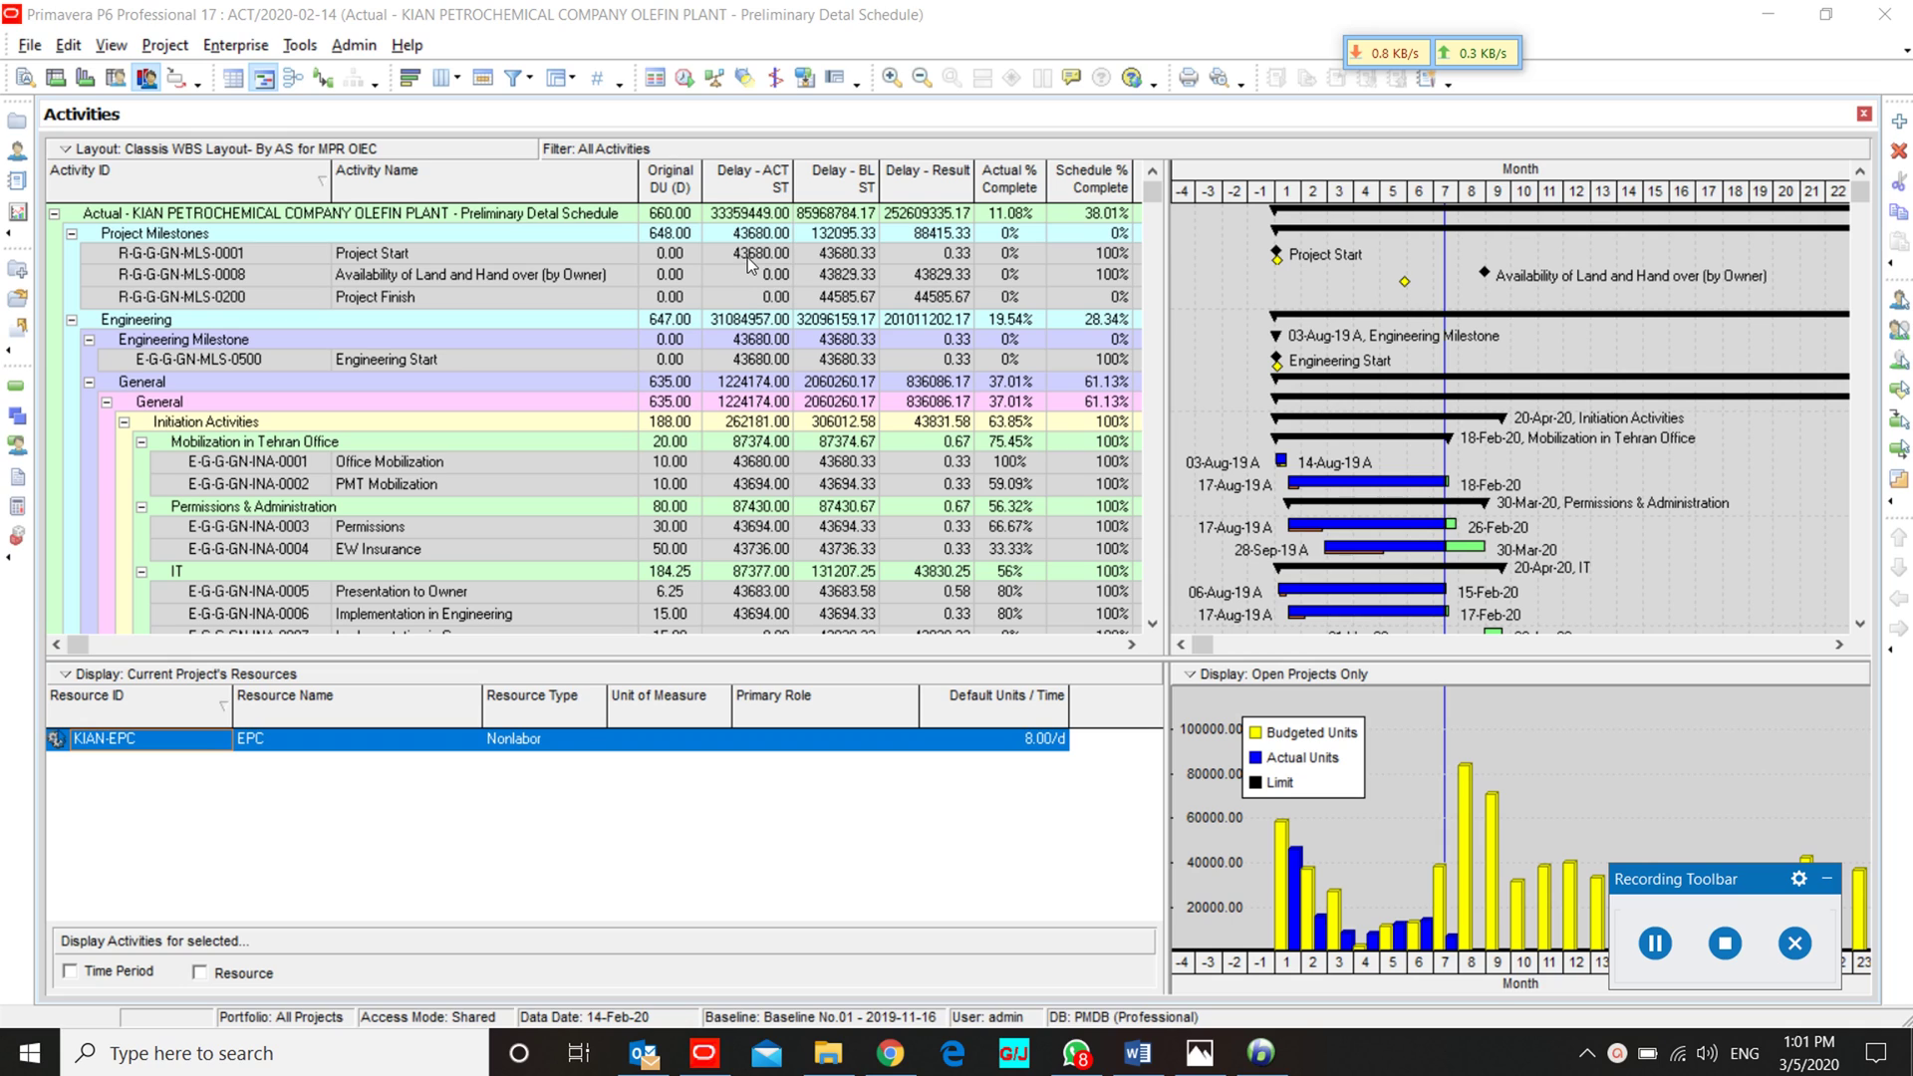
Step: Set Delay - ACT ST to 0 for the Project Start activity and fill that value down through all activities
{"action": "left_click", "coordinate": [747, 255]}
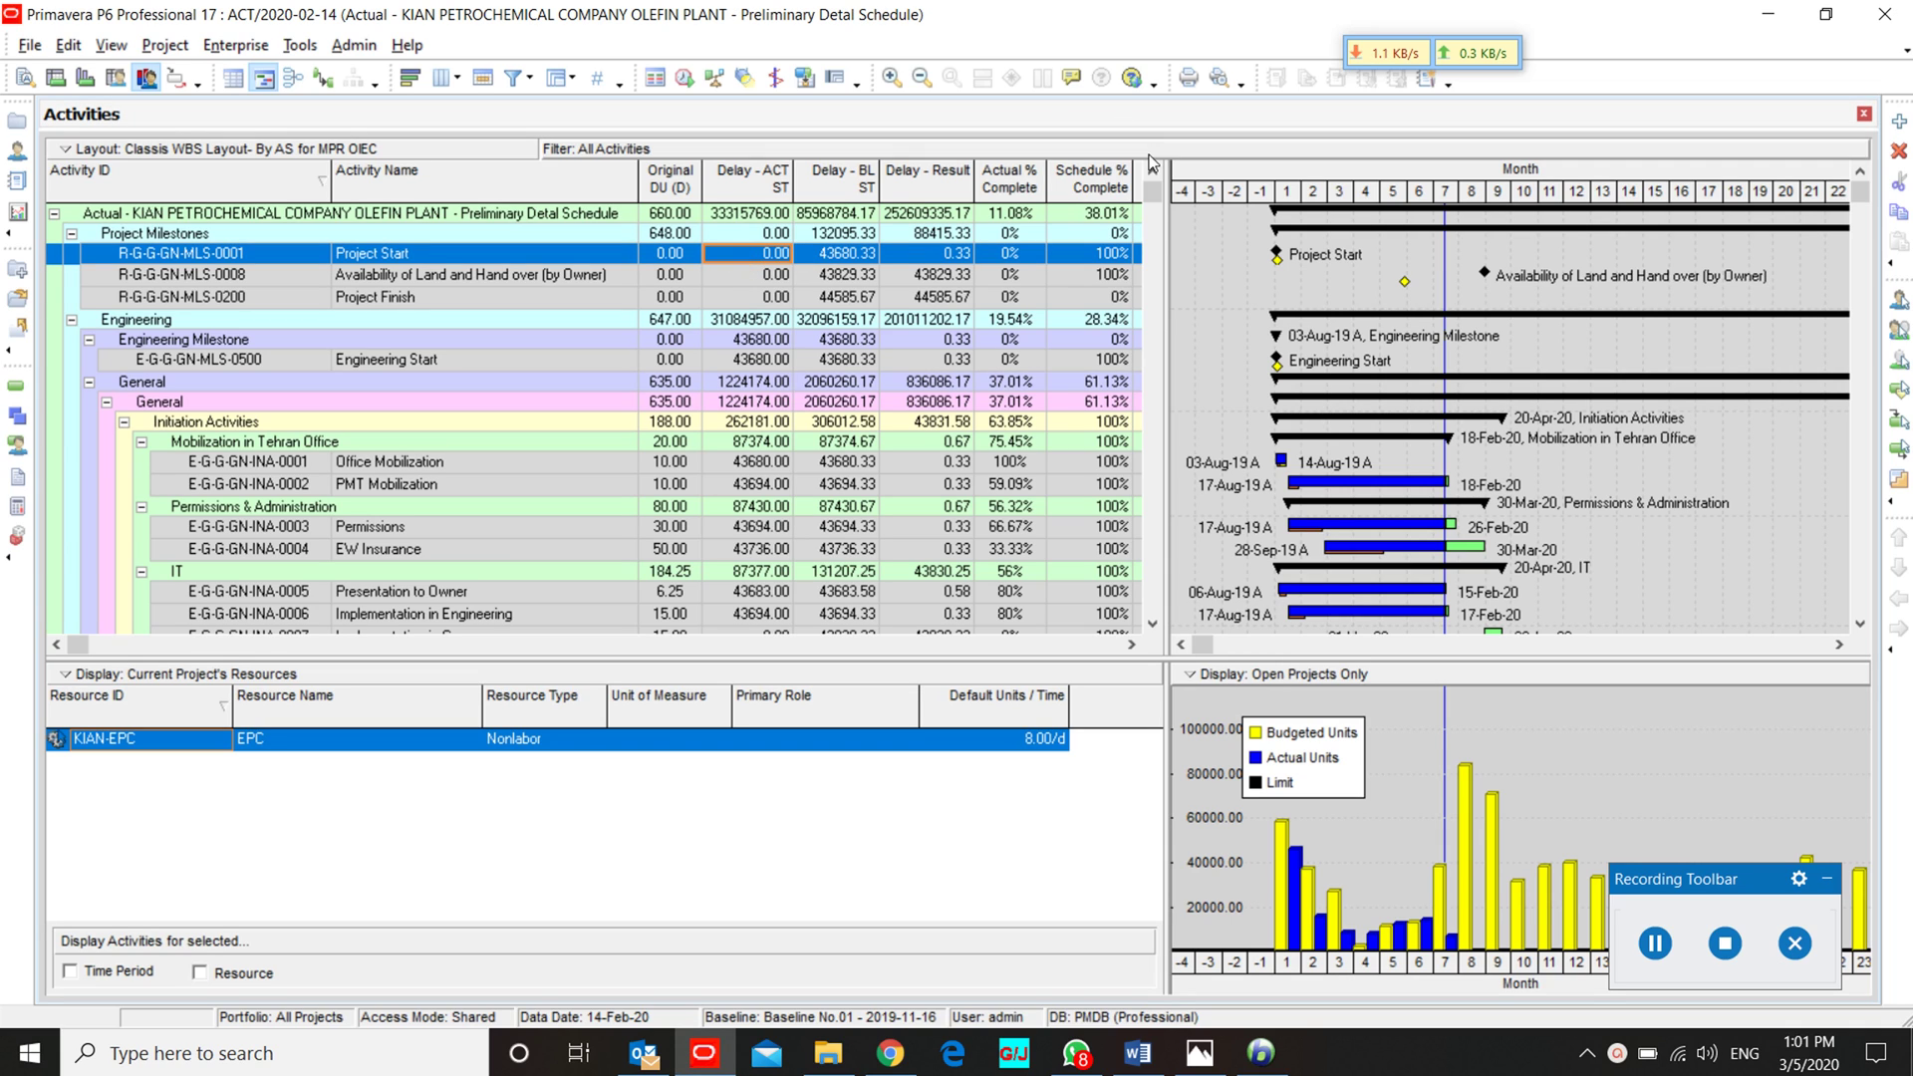
{"action": "left_click_drag", "start_coordinate": [1153, 186], "coordinate": [1103, 638]}
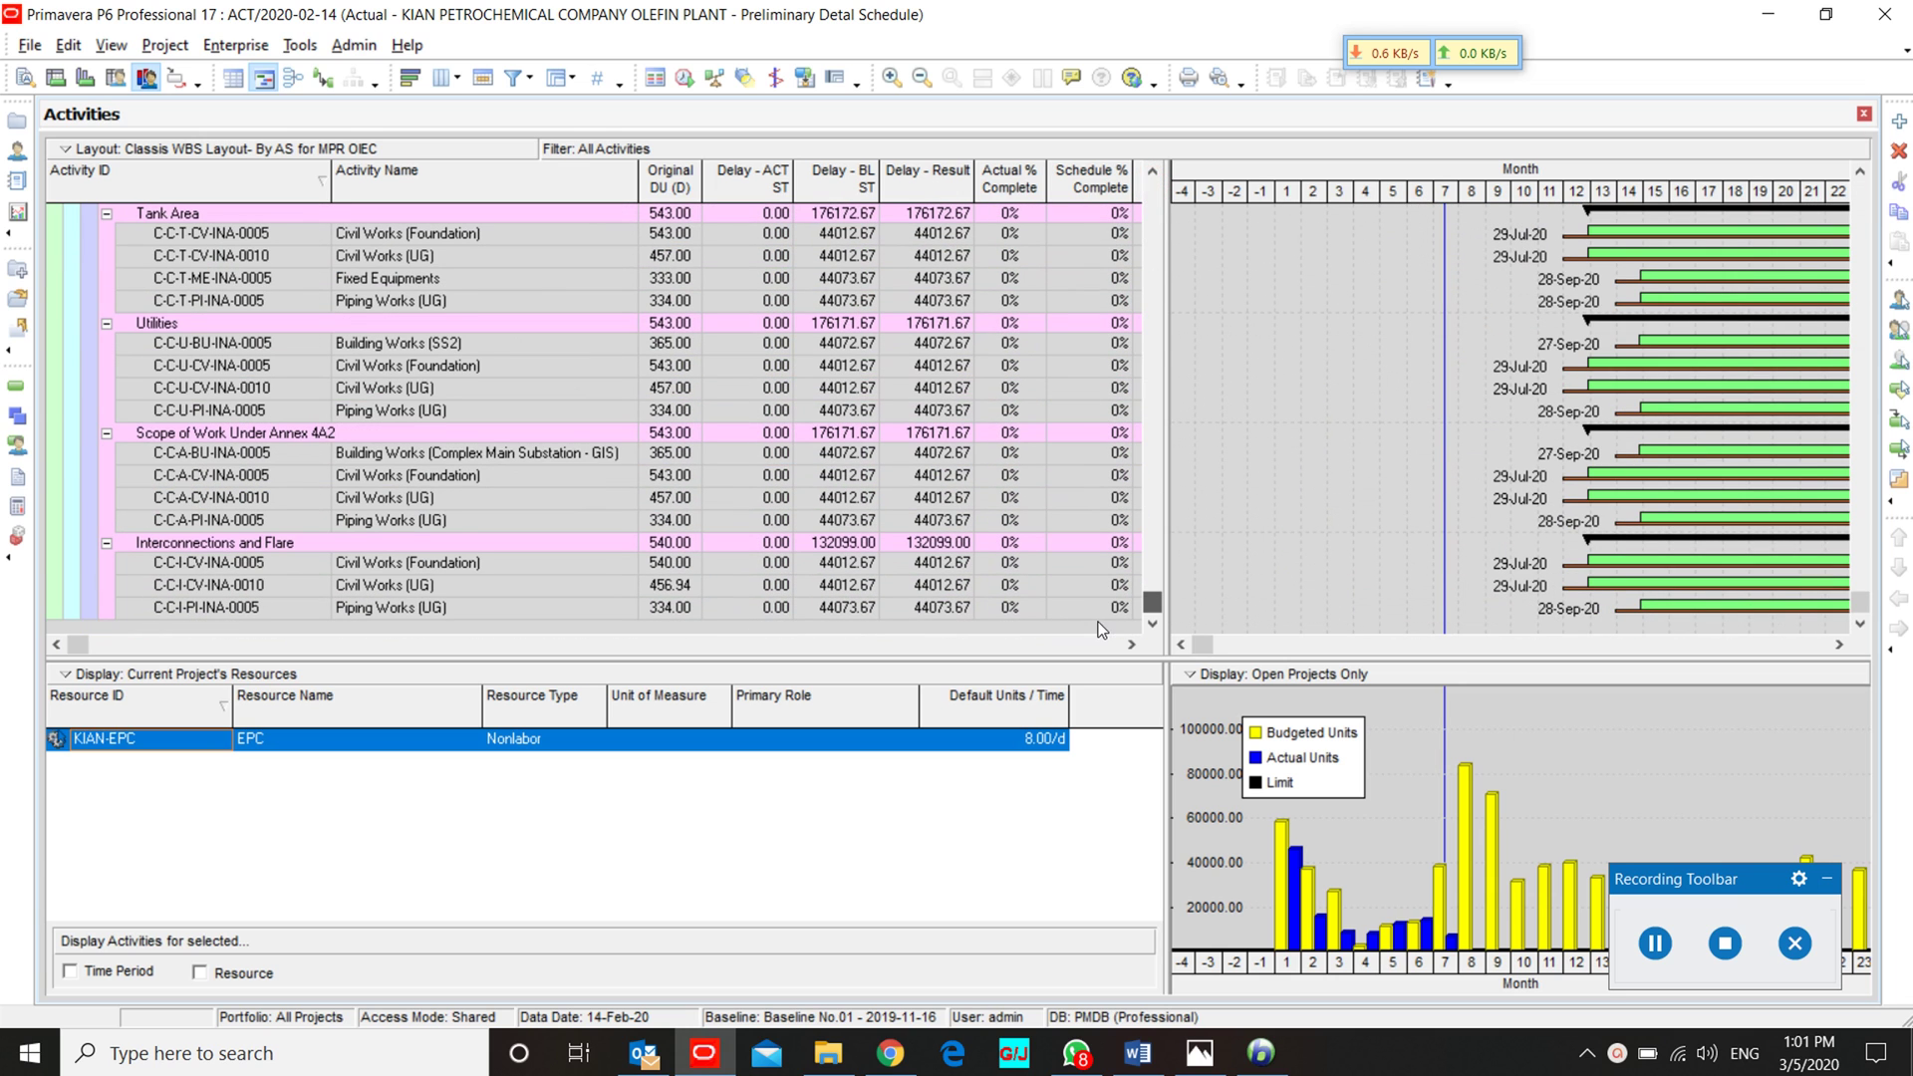
{"action": "key", "text": "ctrl+a"}
{"action": "right_click", "coordinate": [761, 613]}
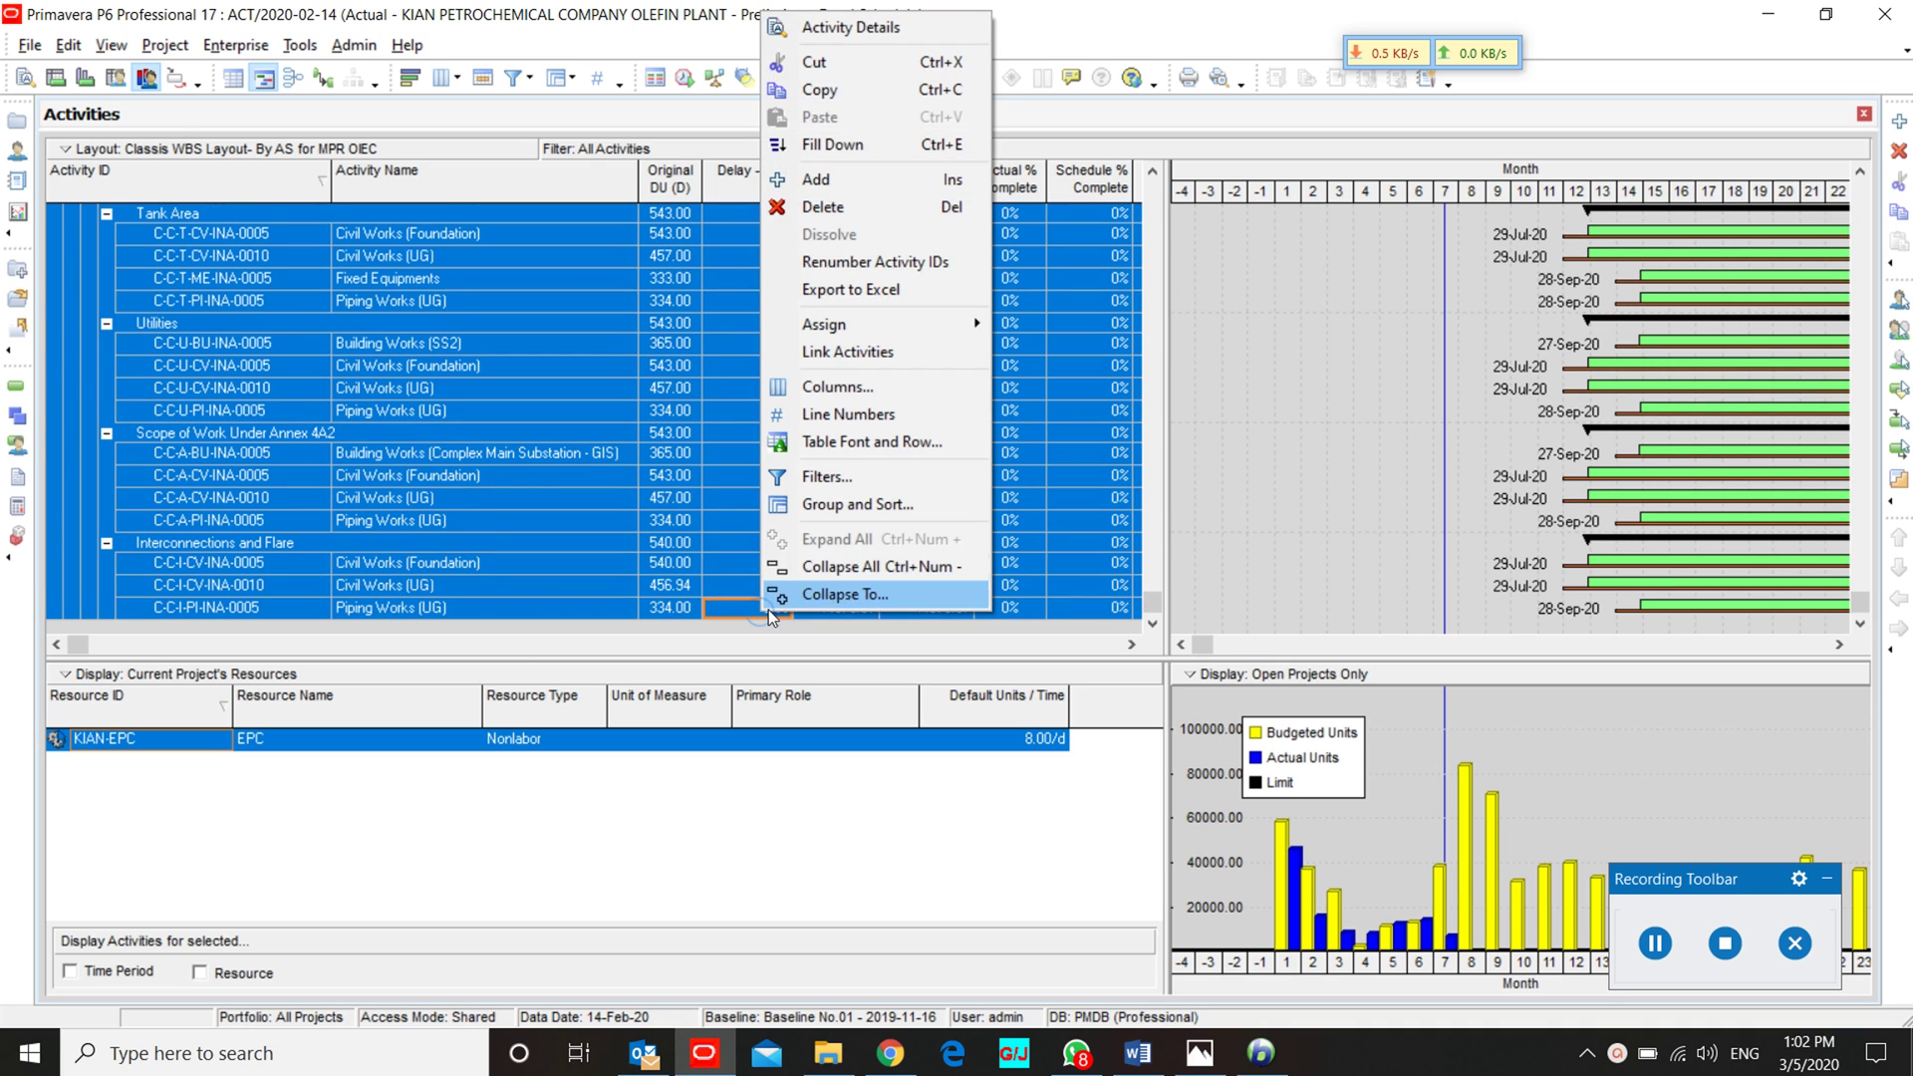
{"action": "left_click", "coordinate": [881, 147]}
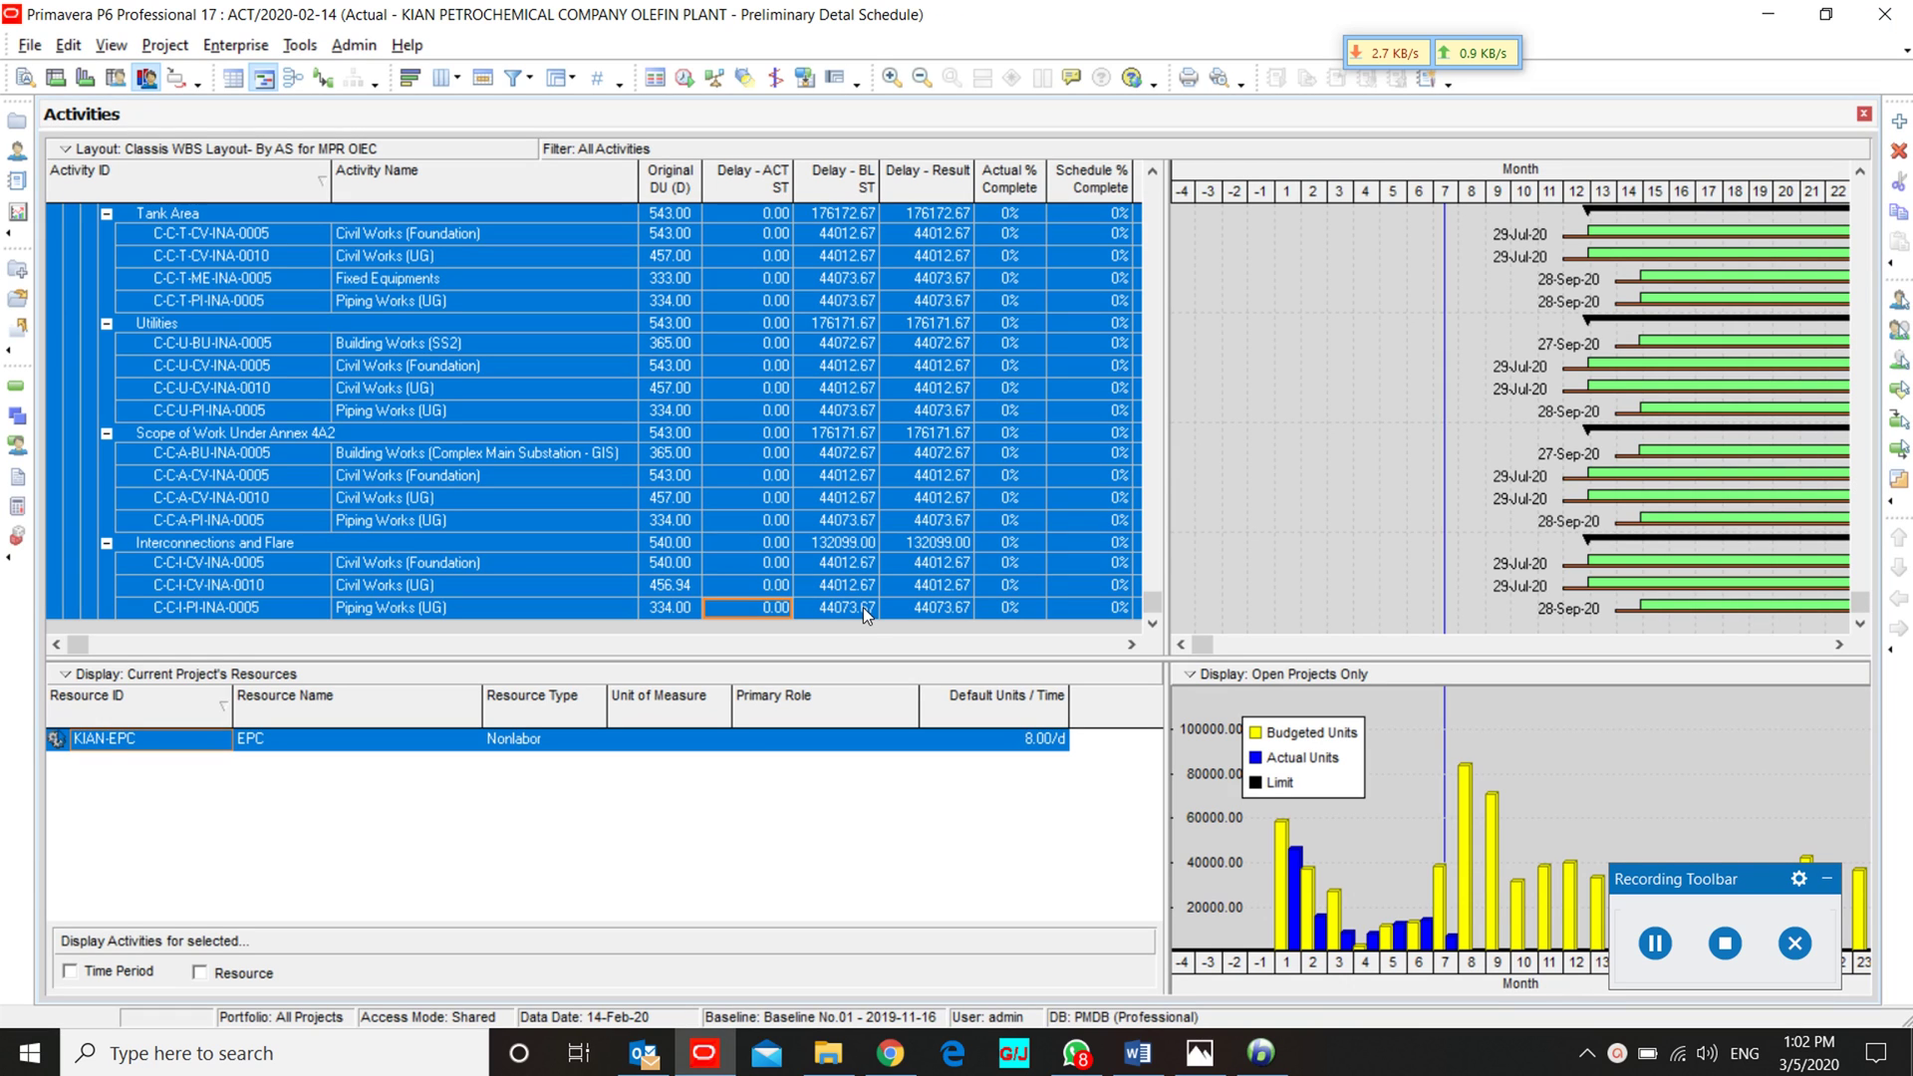
Step: Set Delay - BL ST to 0 for the Project Start activity and fill that value down through all activities
{"action": "left_click", "coordinate": [863, 607]}
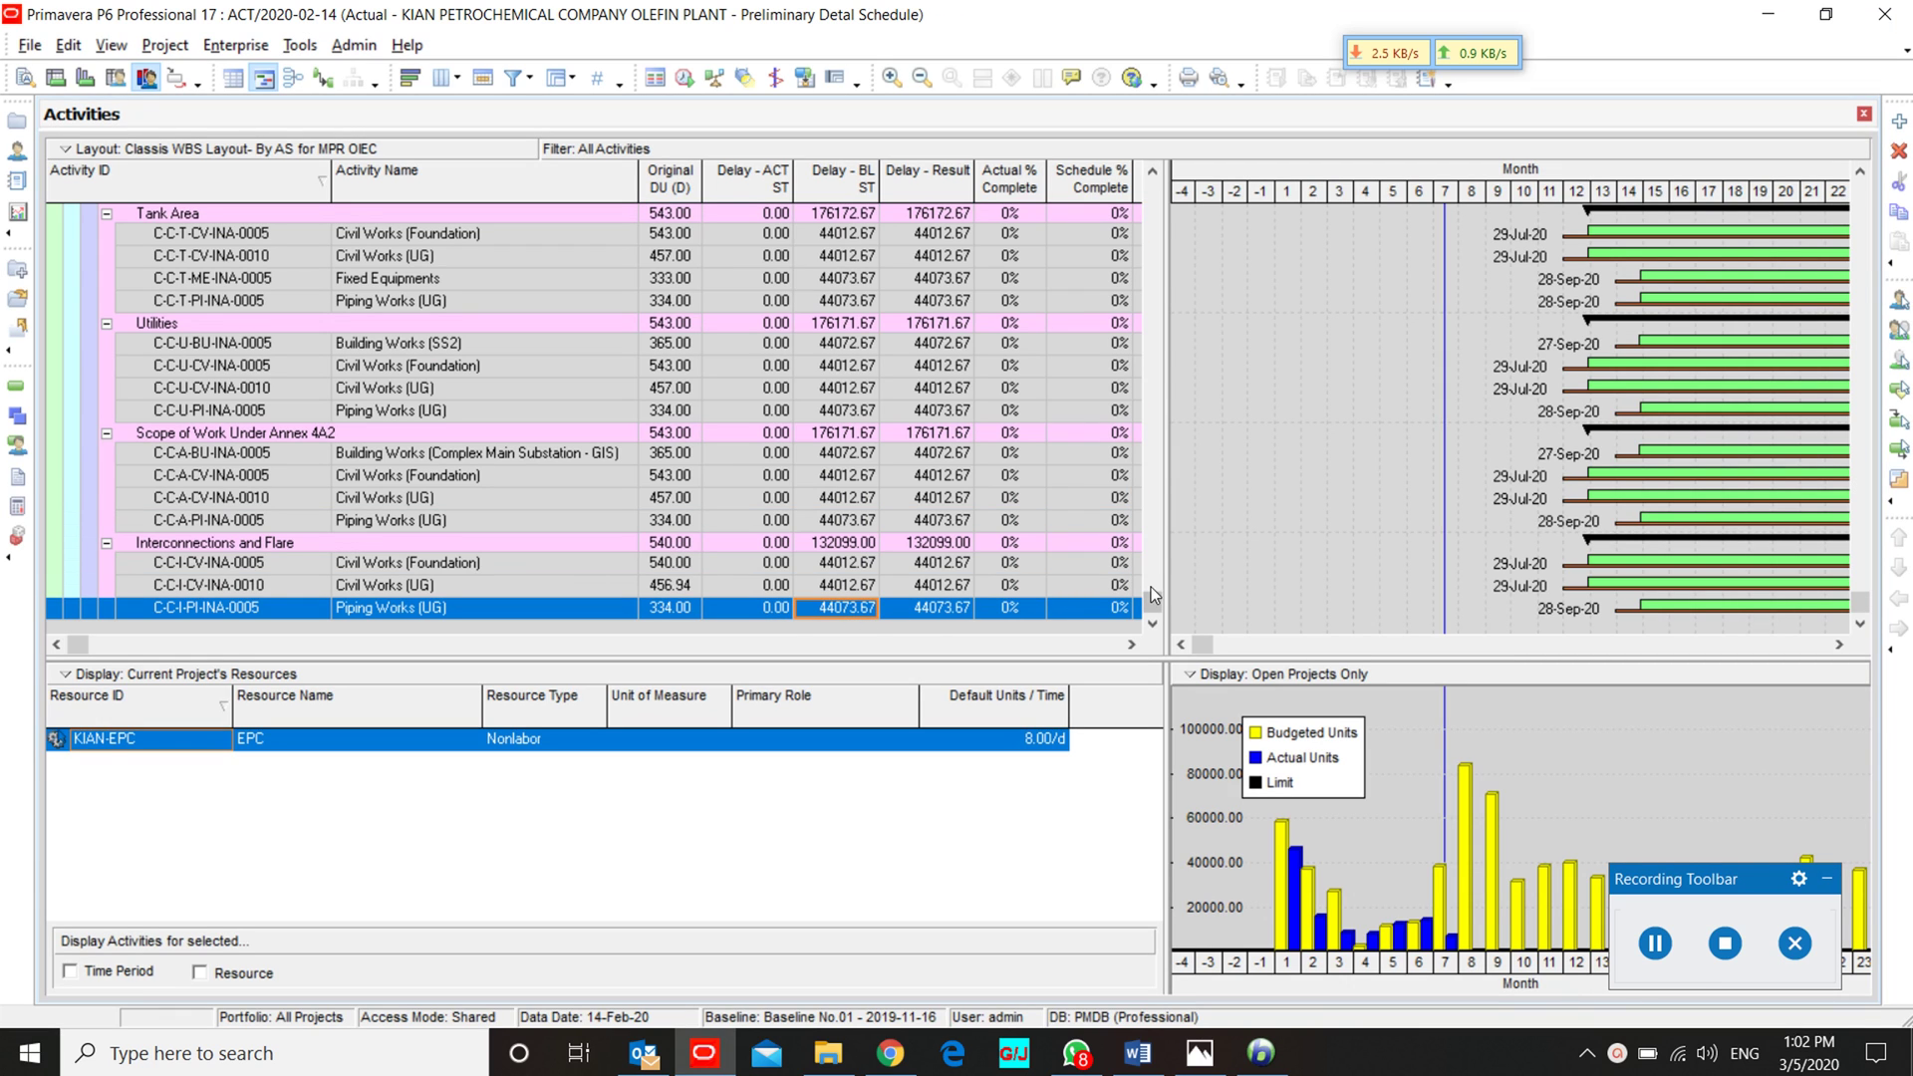
{"action": "left_click_drag", "start_coordinate": [1153, 601], "coordinate": [1154, 189]}
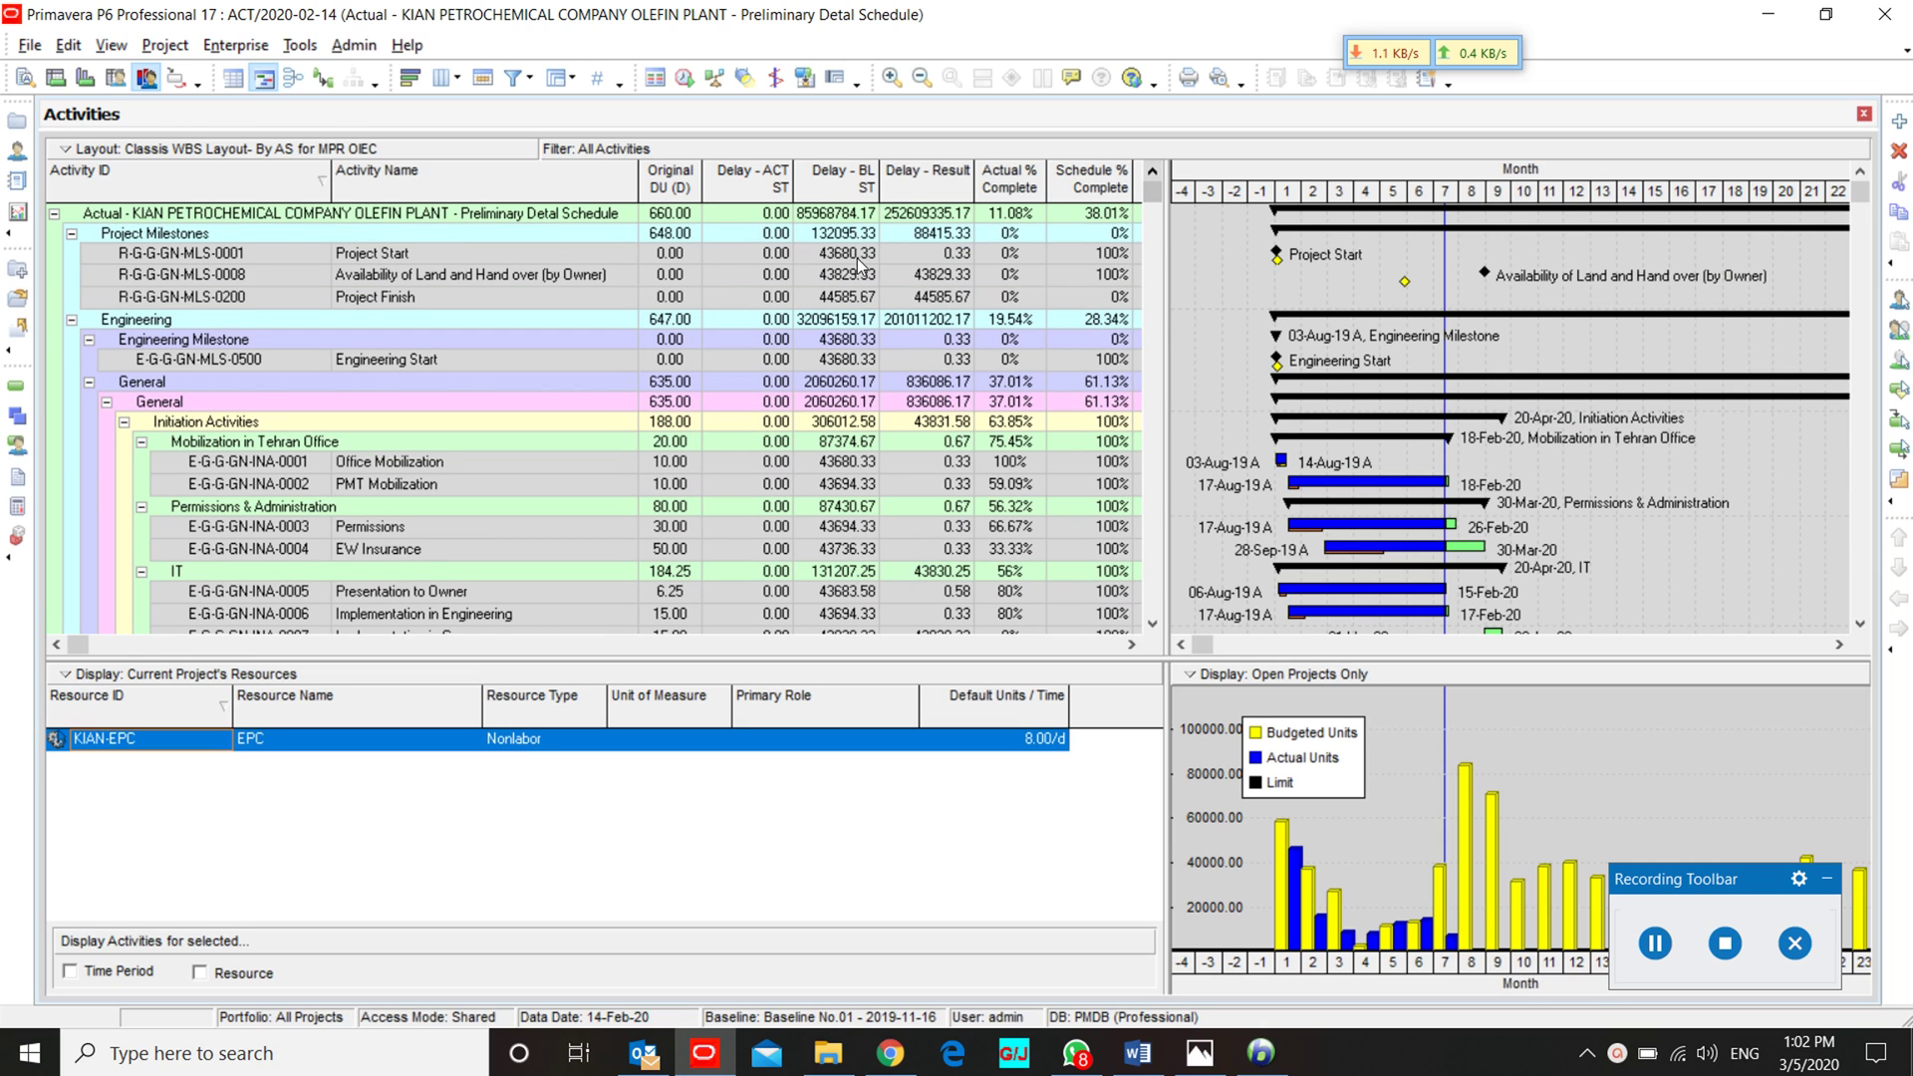
{"action": "left_click", "coordinate": [858, 257]}
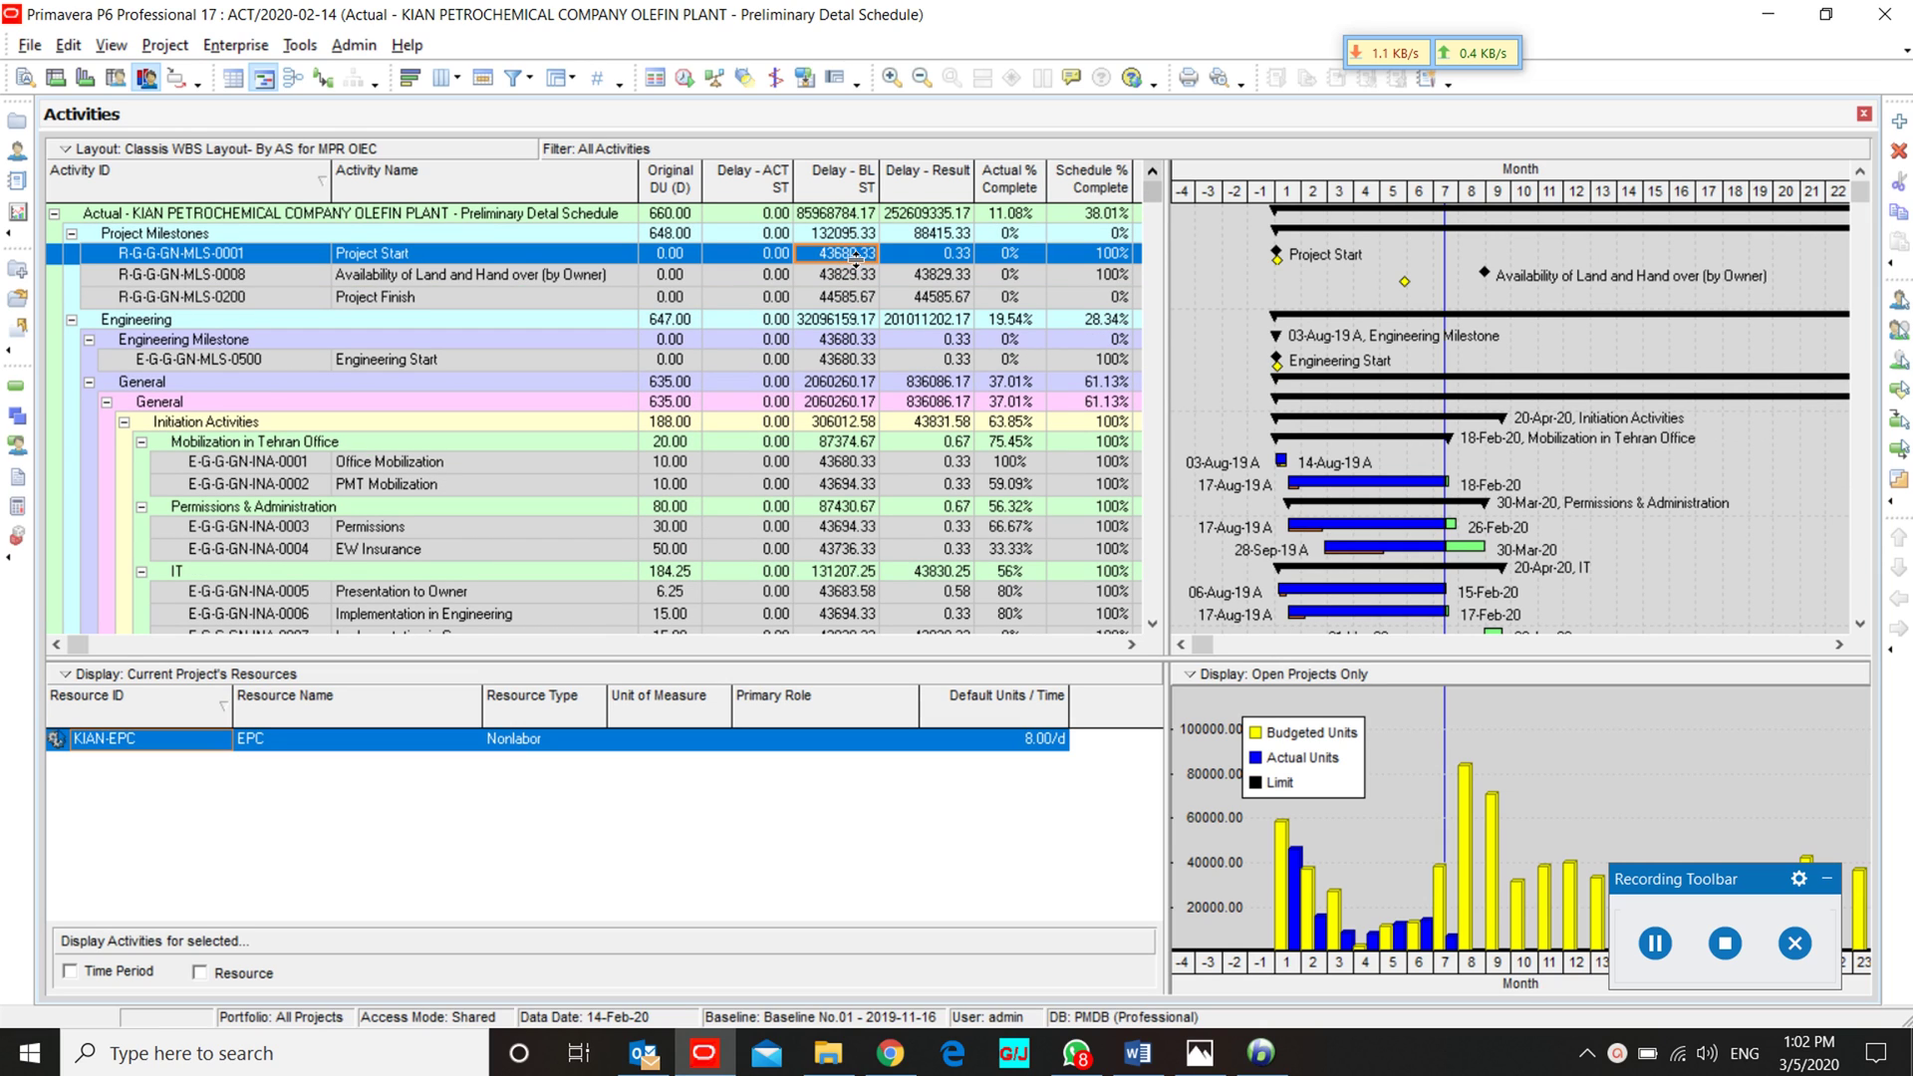
{"action": "type", "text": "0"}
{"action": "key", "text": "Return"}
{"action": "left_click_drag", "start_coordinate": [1156, 190], "coordinate": [1096, 648]}
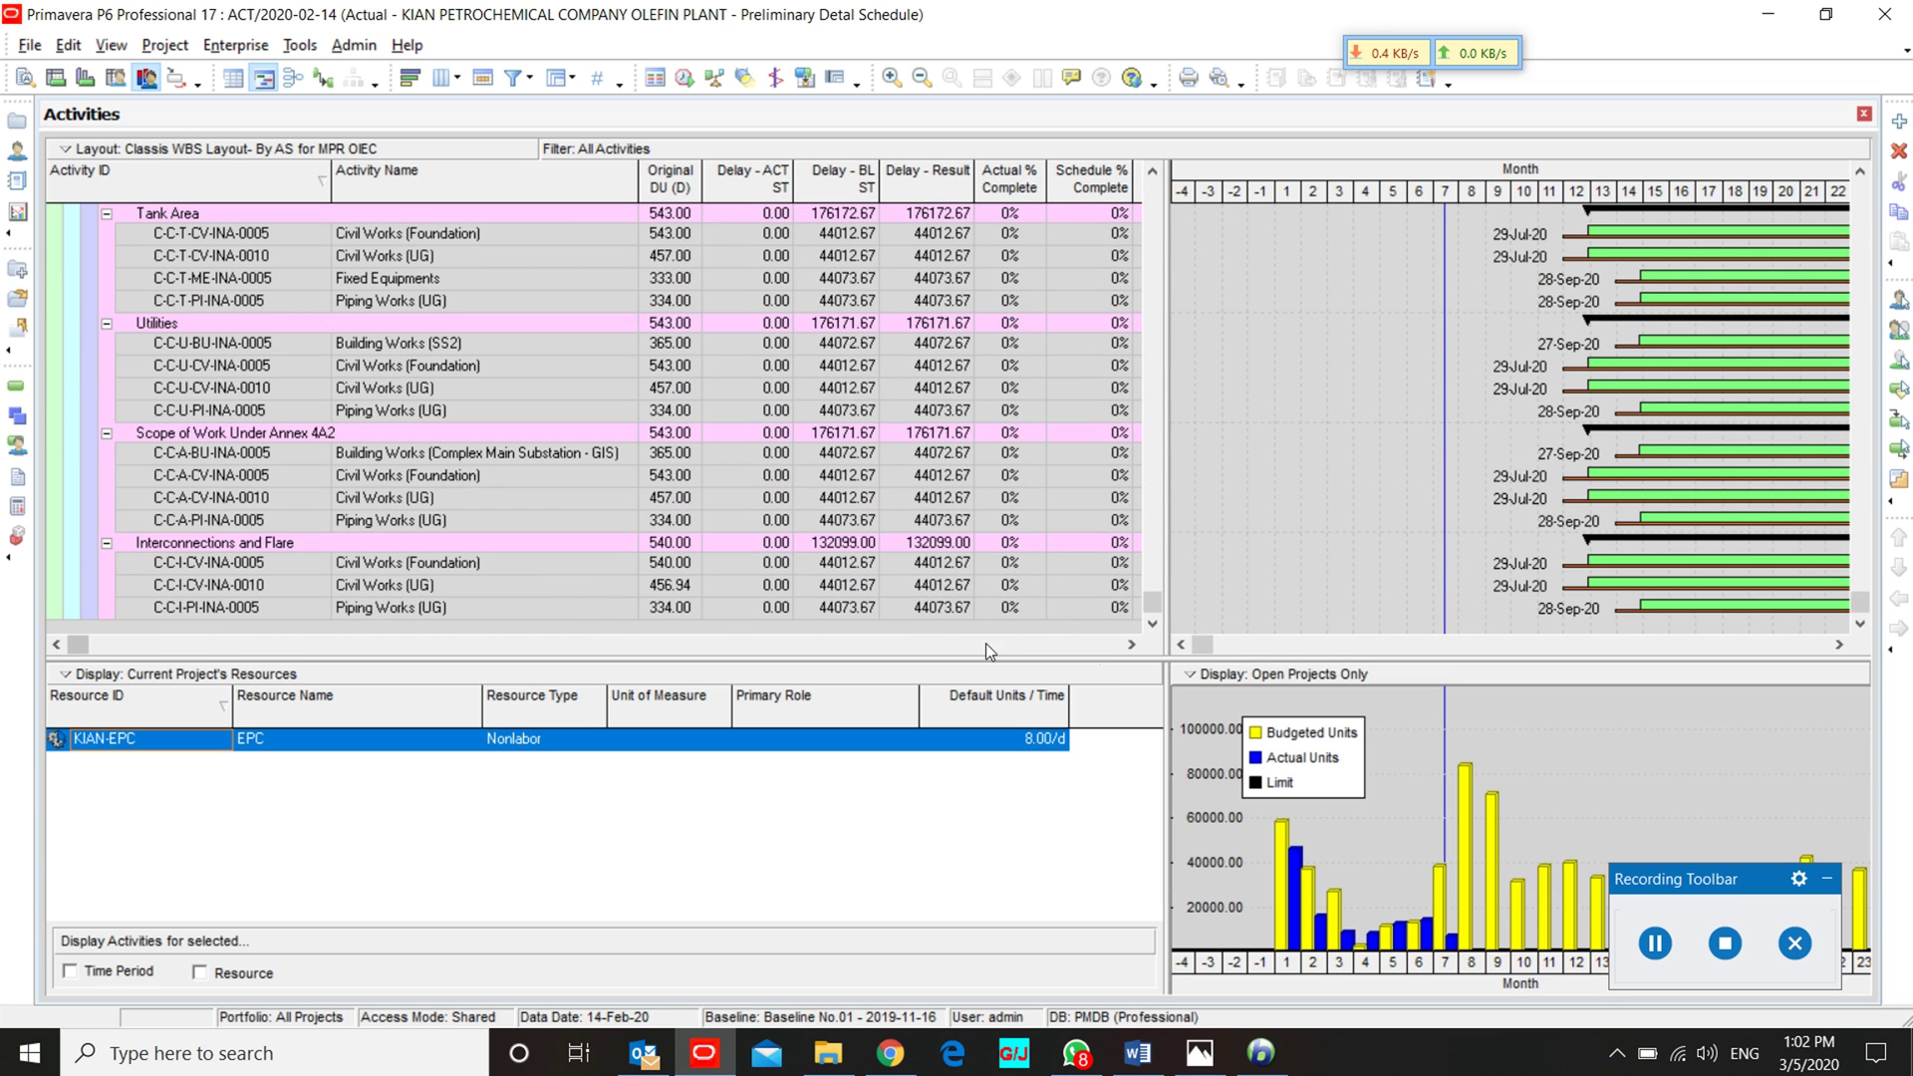
{"action": "key", "text": "ctrl+a"}
{"action": "right_click", "coordinate": [847, 611]}
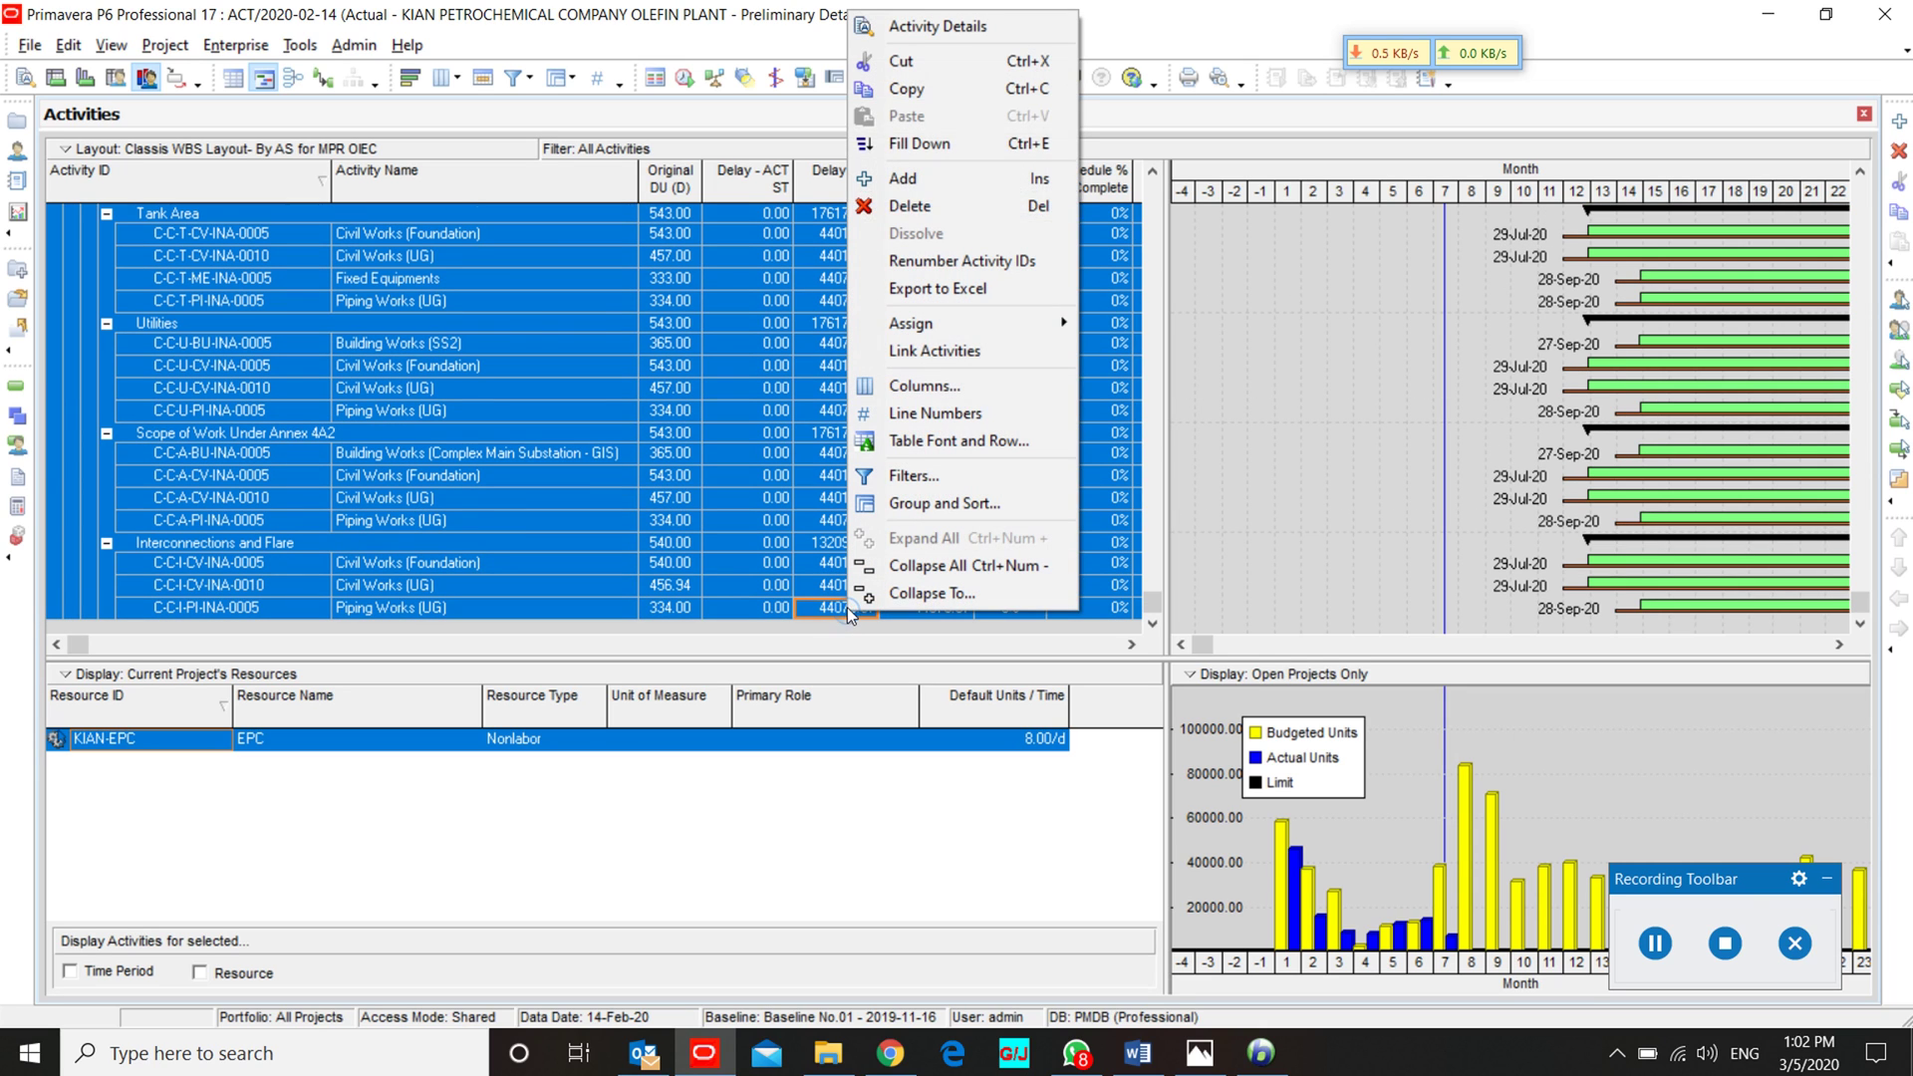
{"action": "left_click", "coordinate": [904, 143]}
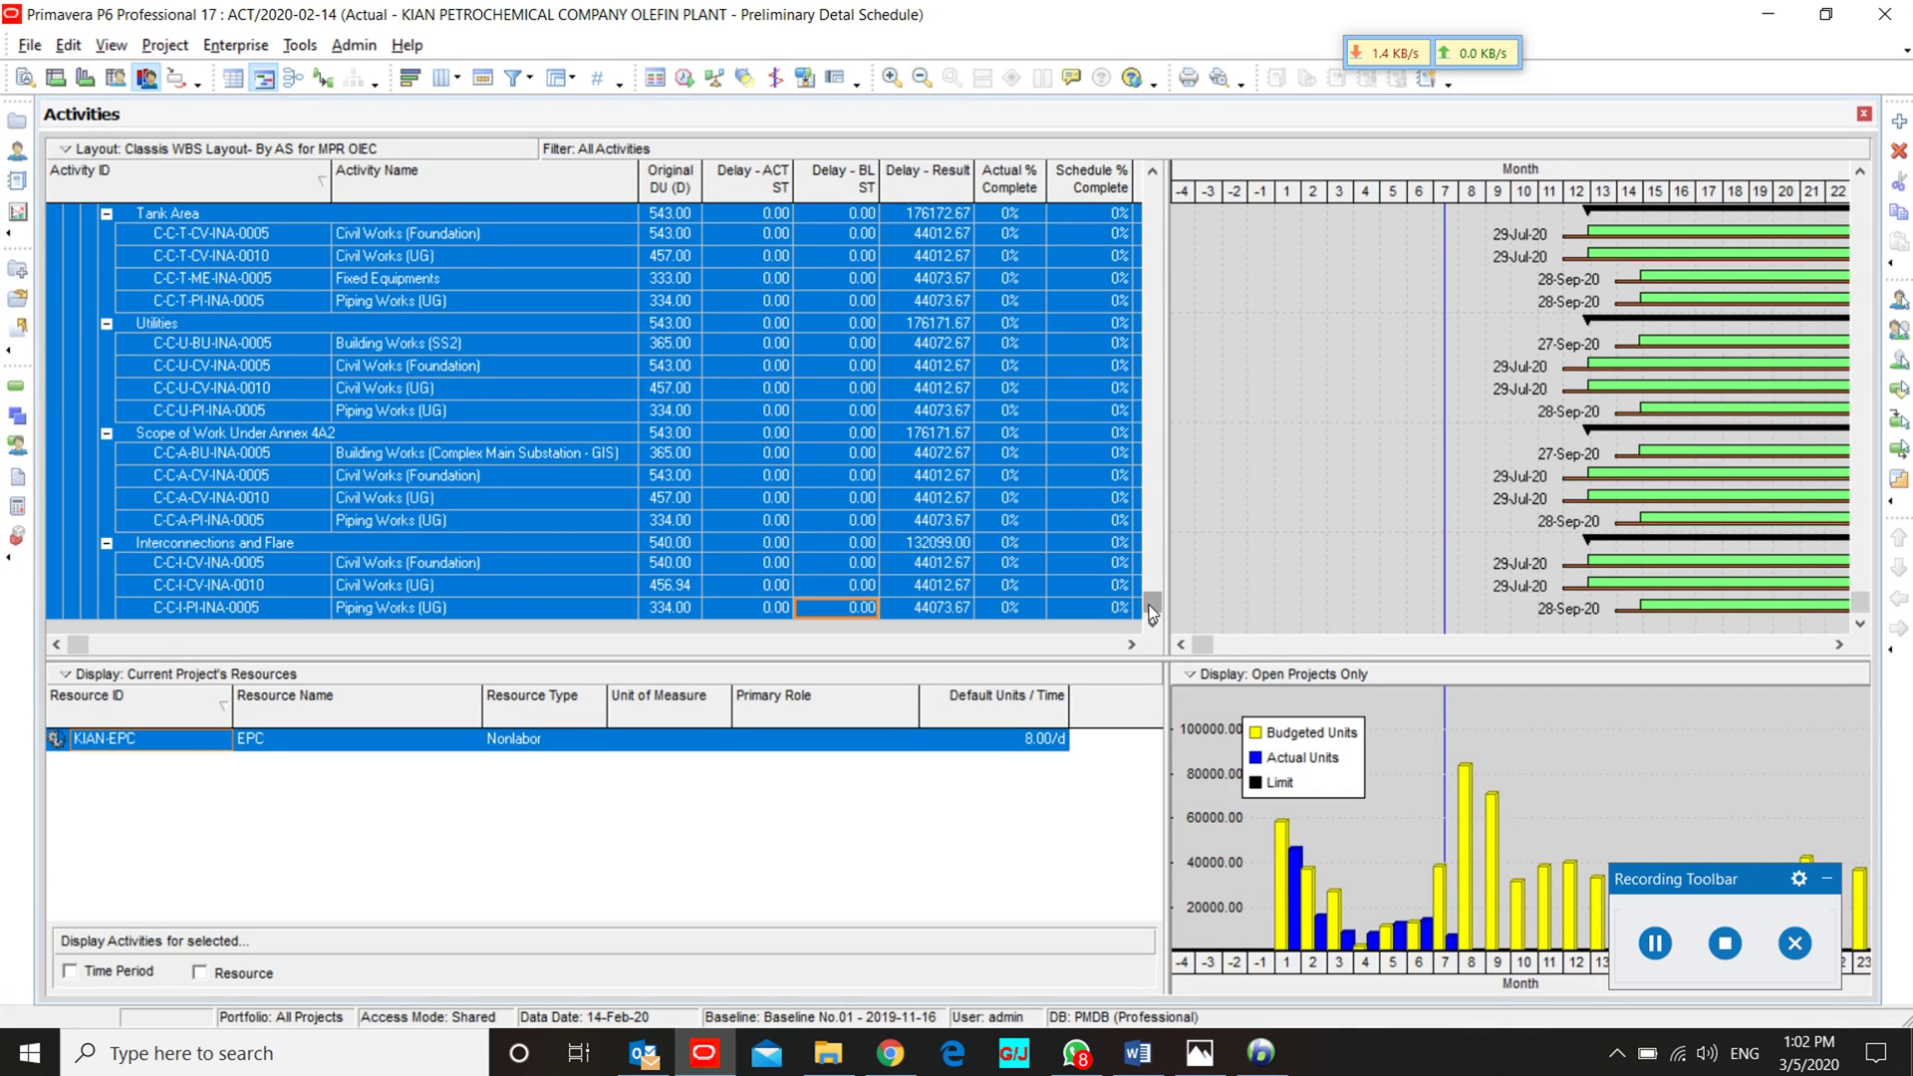
{"action": "left_click_drag", "start_coordinate": [1151, 601], "coordinate": [1146, 190]}
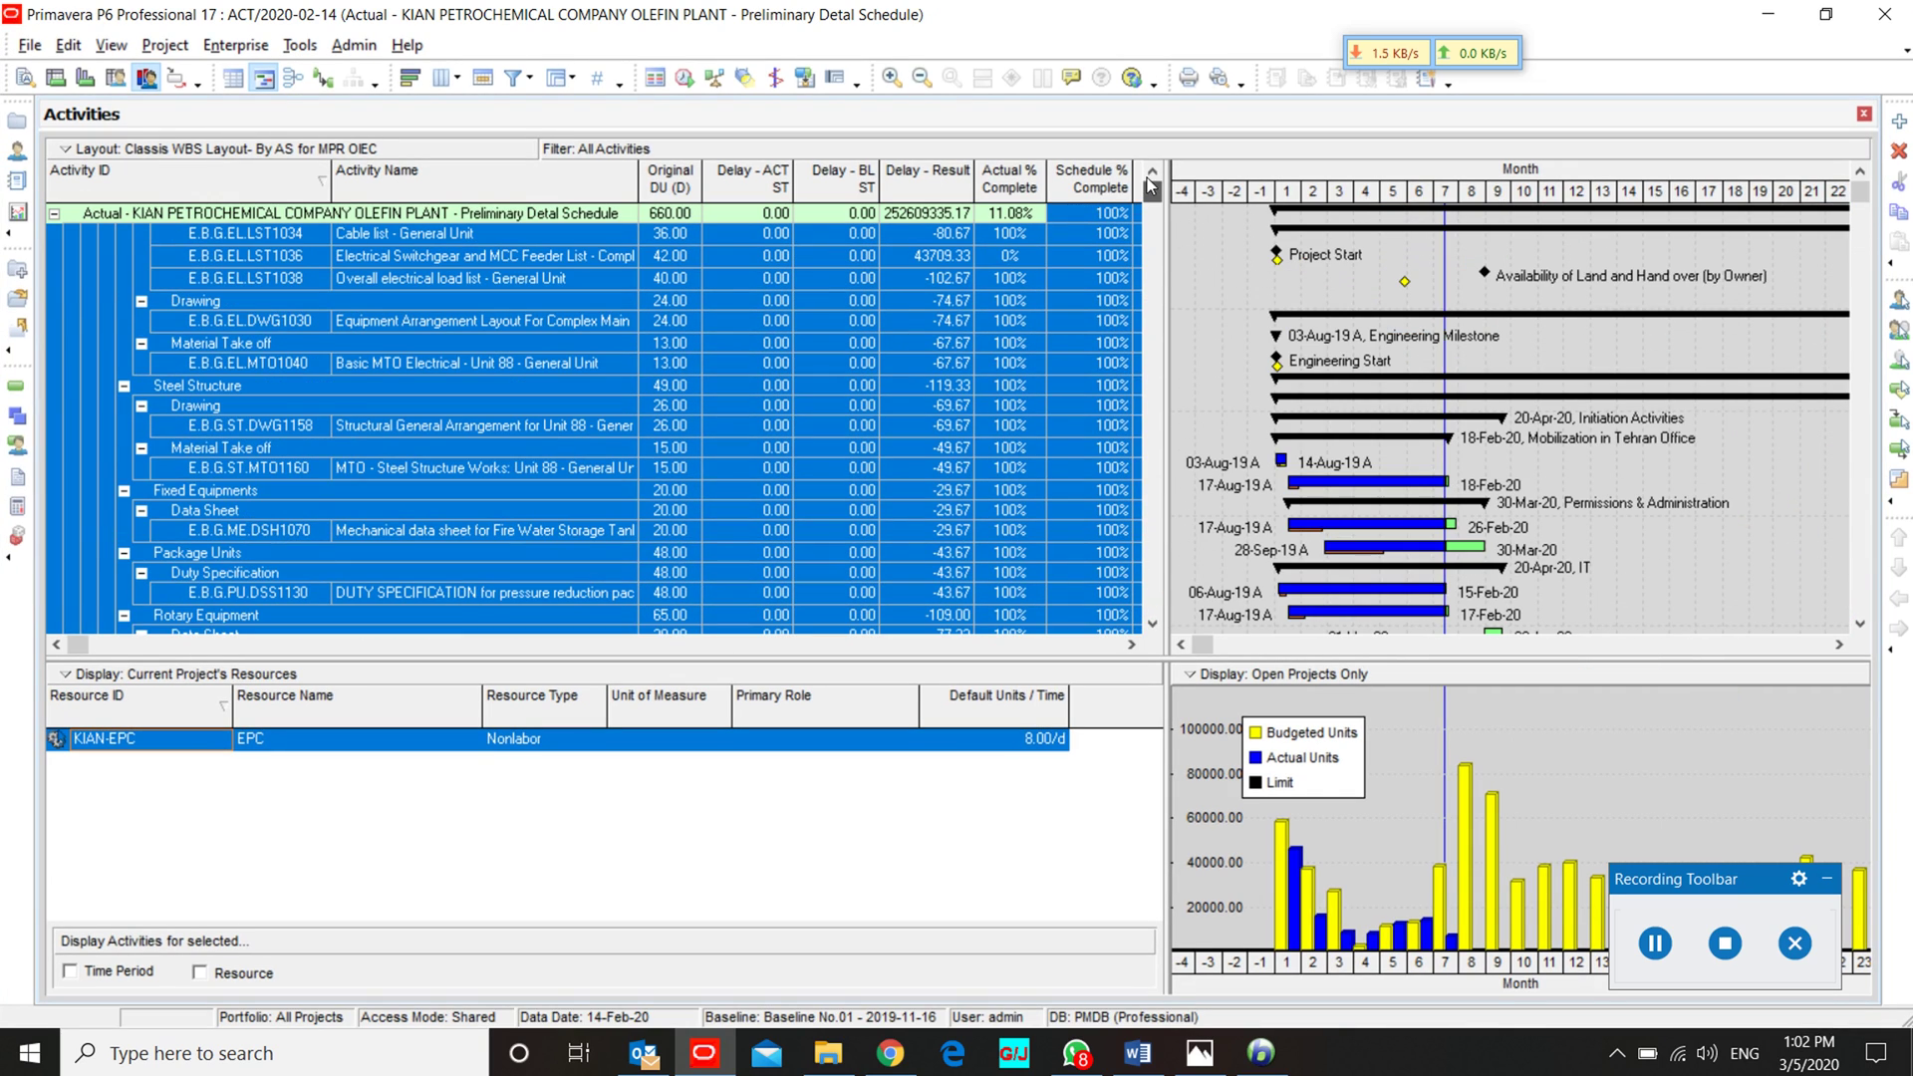
{"action": "left_click", "coordinate": [839, 215]}
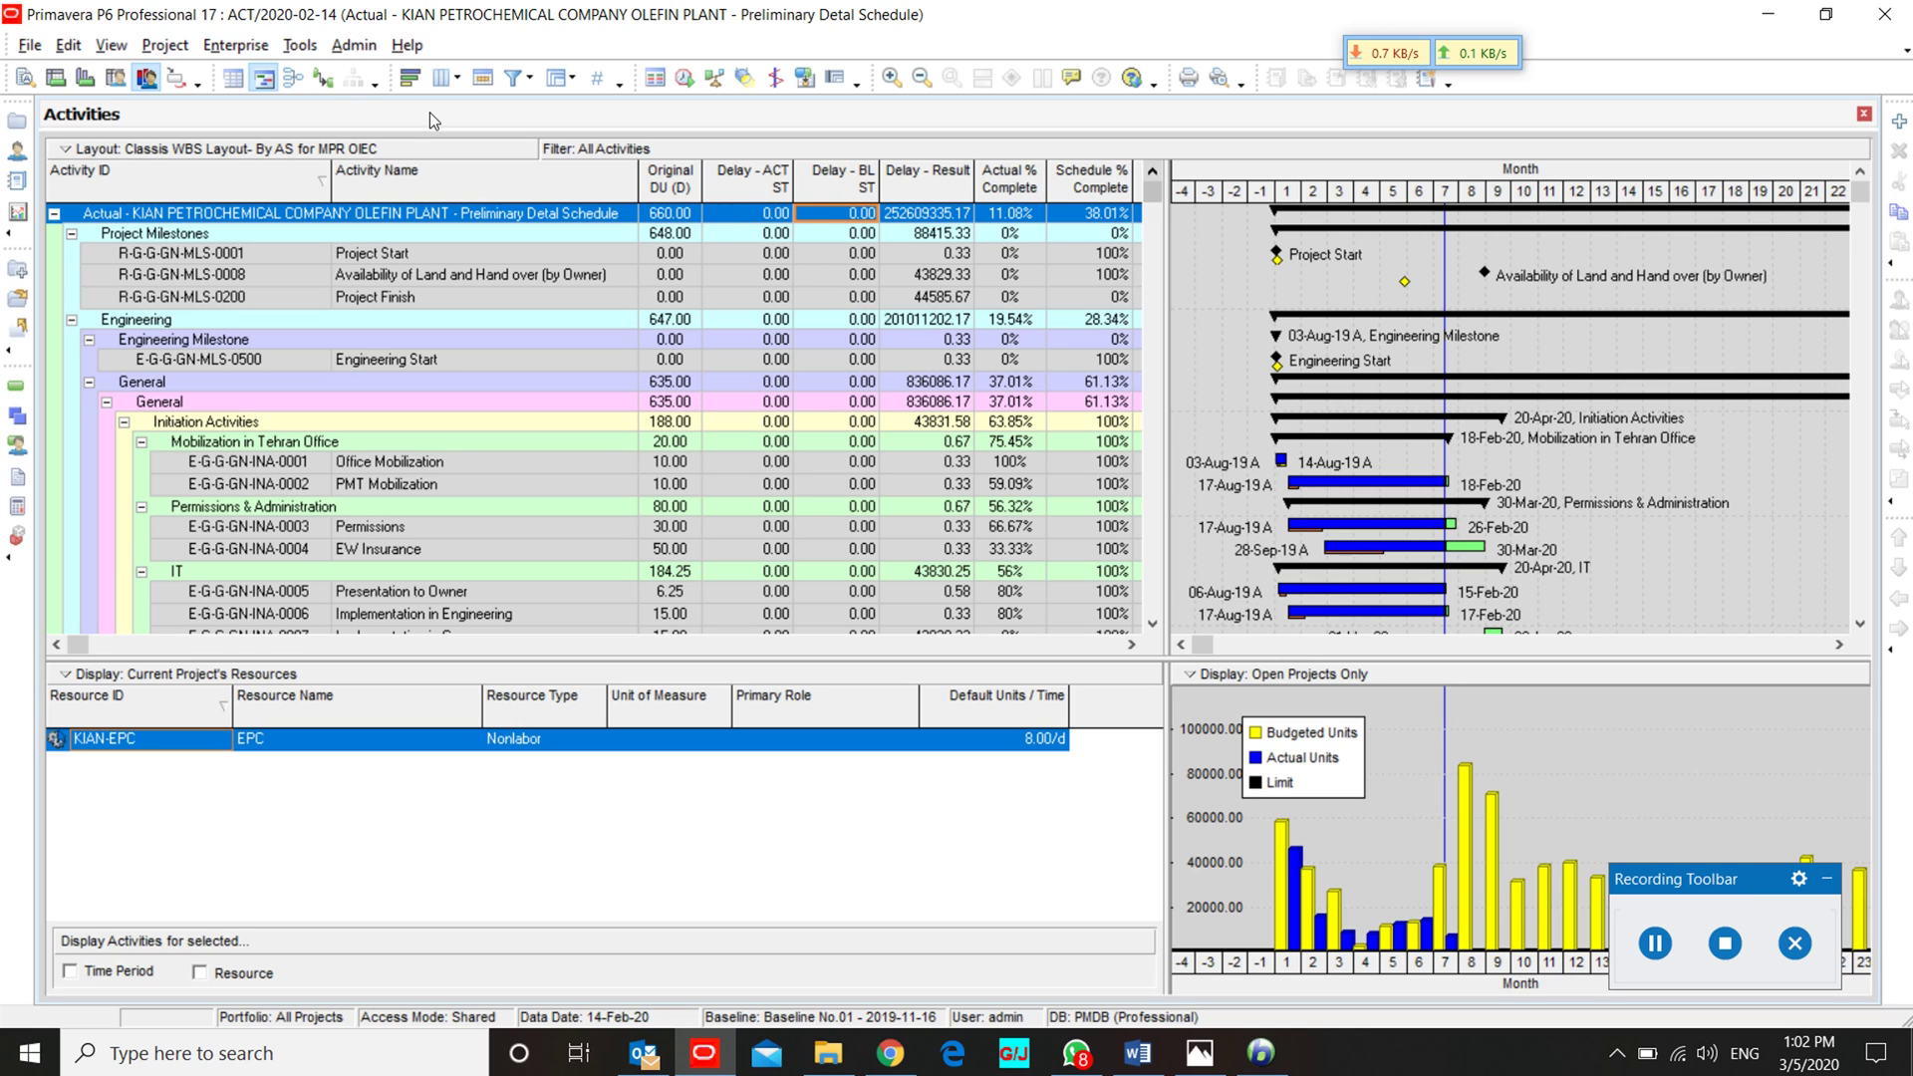
Step: Review the titles and data types of the three Delay user defined fields for activities
{"action": "left_click", "coordinate": [301, 48]}
{"action": "mouse_move", "coordinate": [248, 49]}
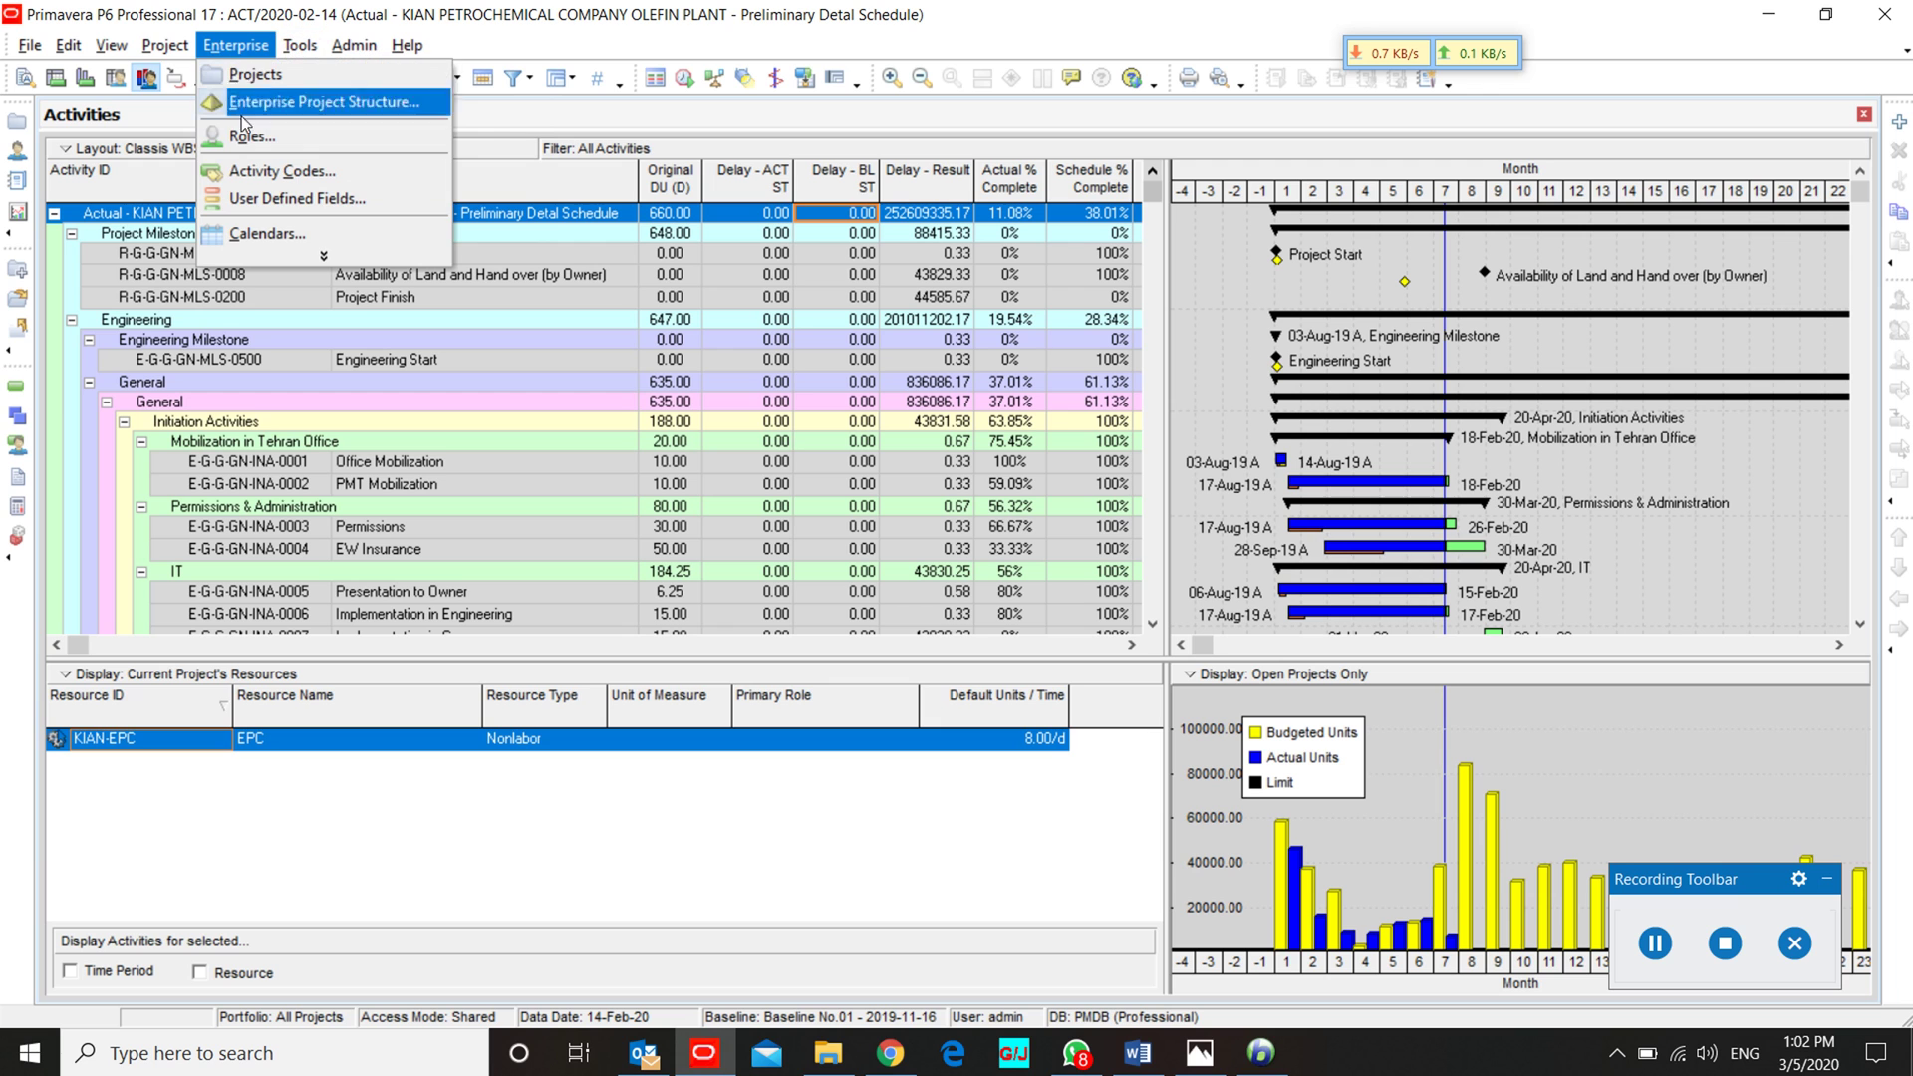
{"action": "left_click", "coordinate": [253, 199]}
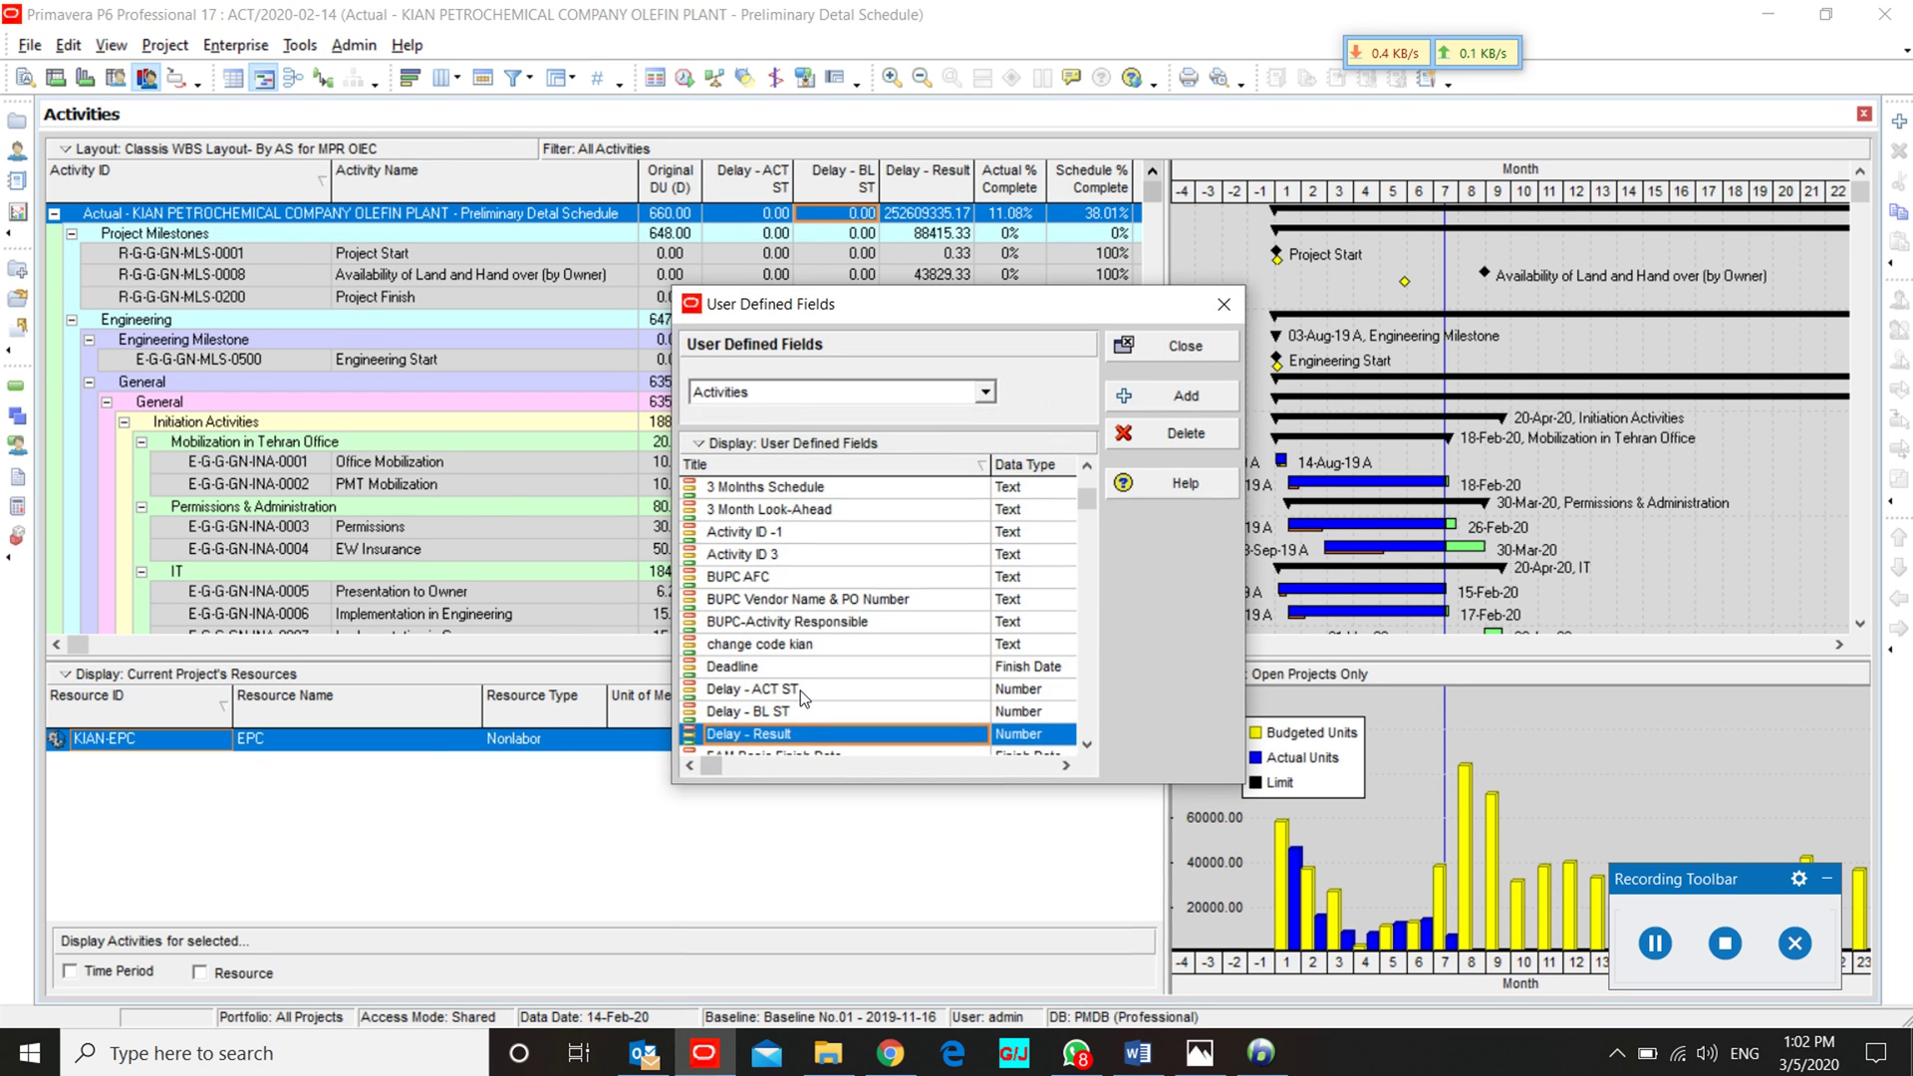
{"action": "left_click", "coordinate": [797, 690]}
{"action": "scroll", "coordinate": [787, 698], "scroll_direction": "down", "scroll_amount": 2}
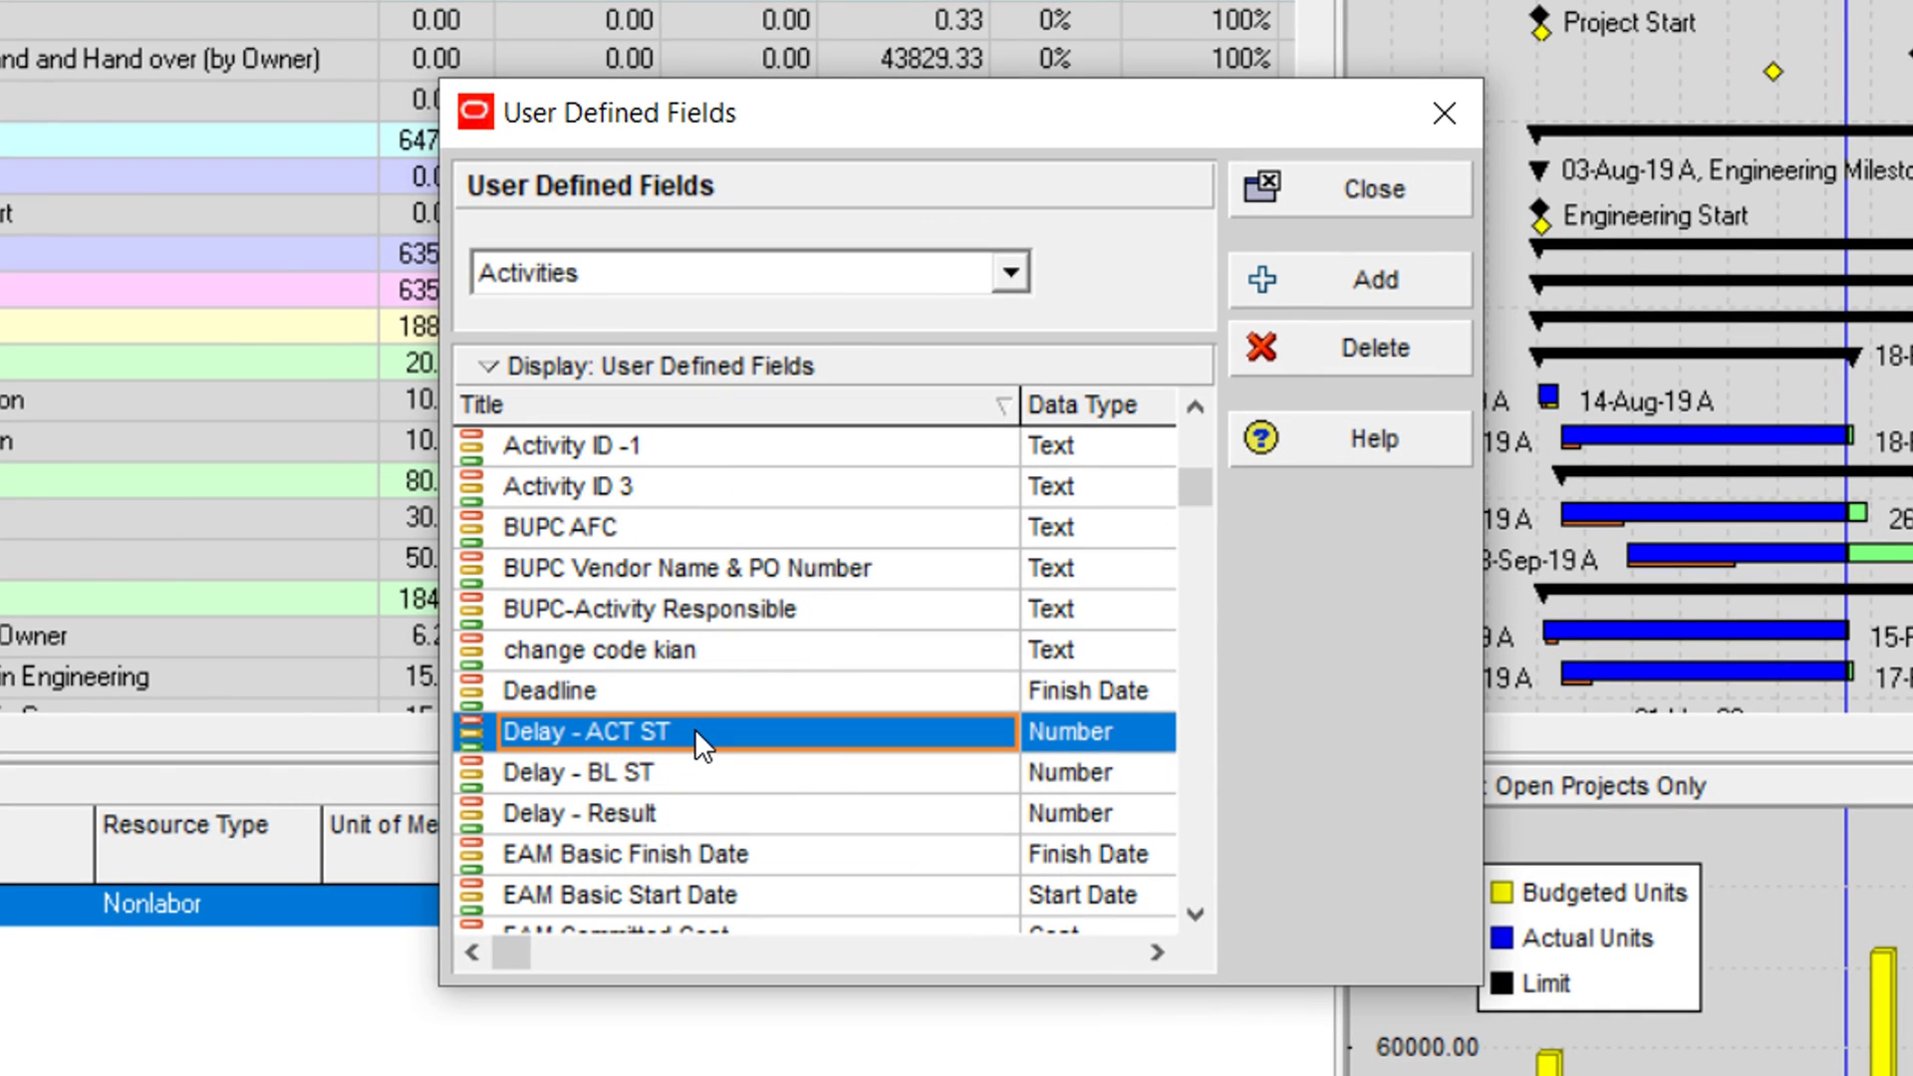
{"action": "left_click", "coordinate": [580, 775]}
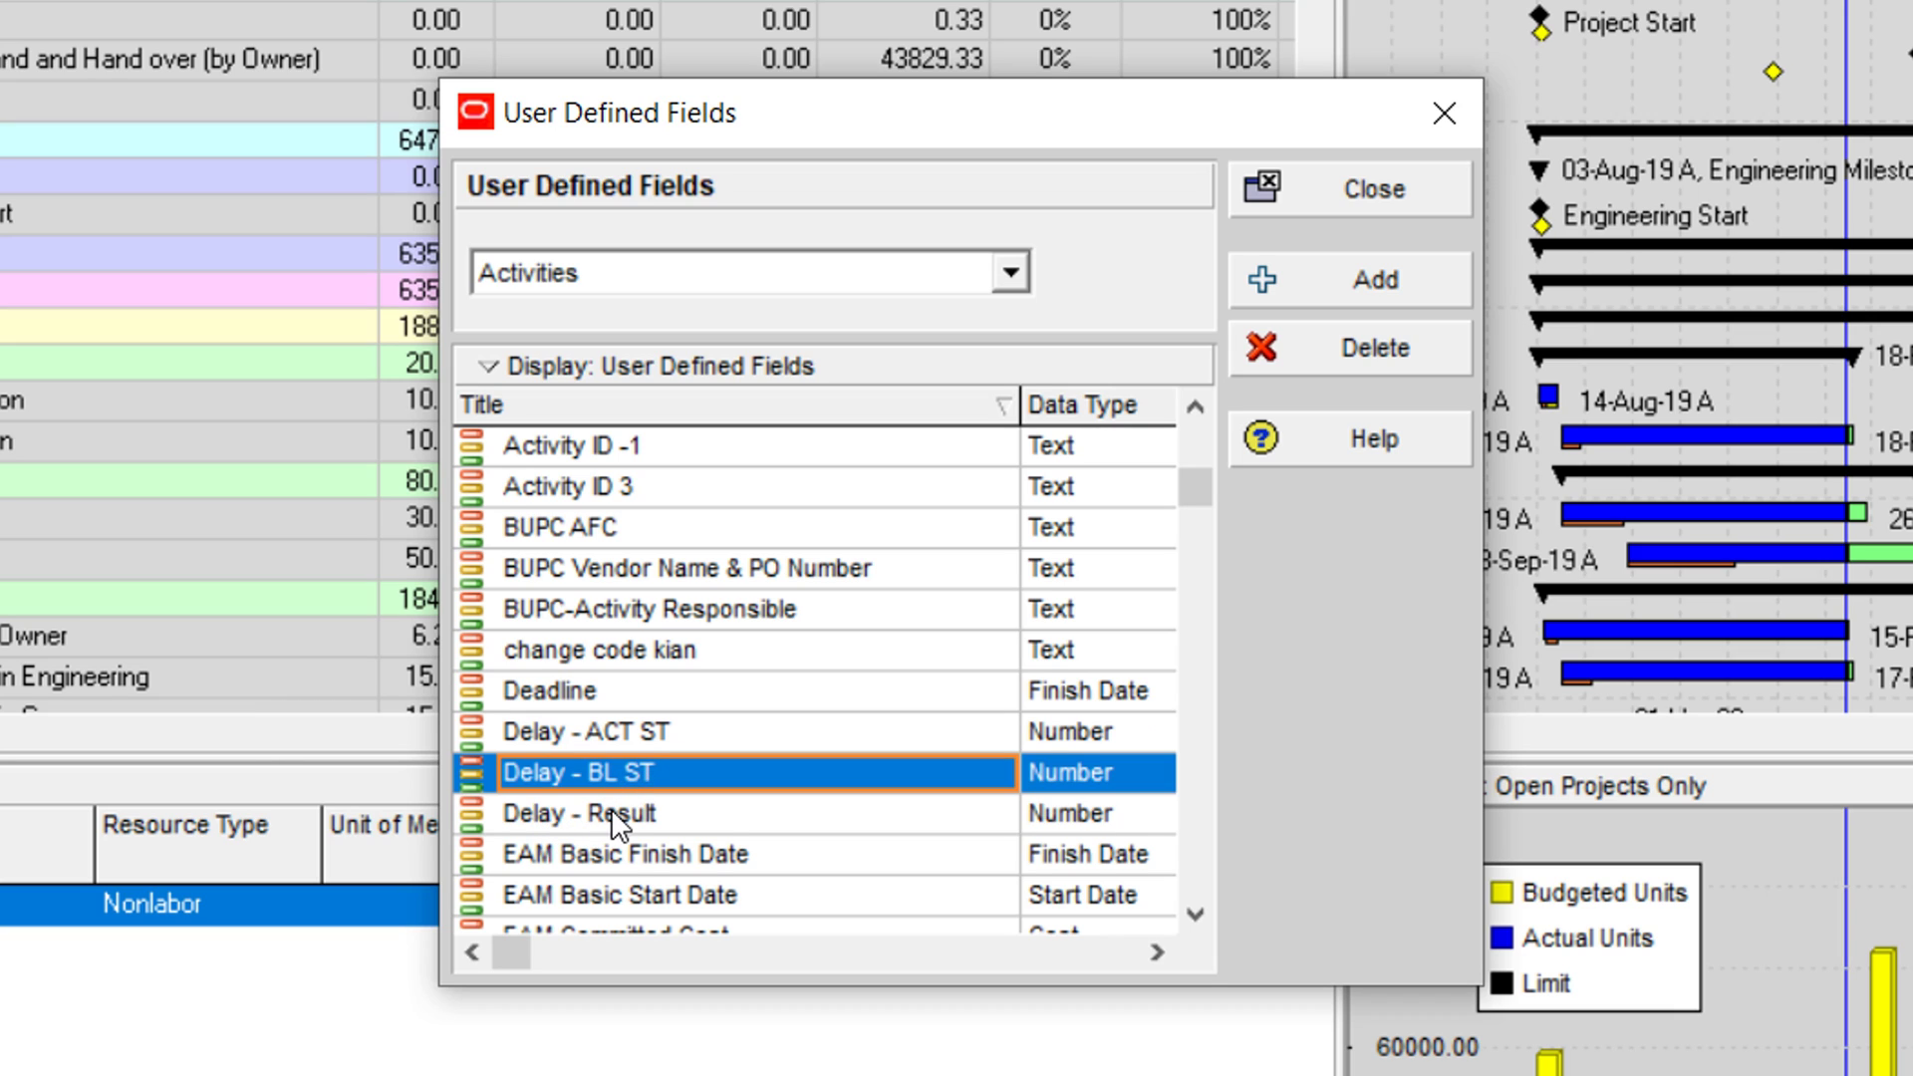
{"action": "left_click", "coordinate": [612, 813]}
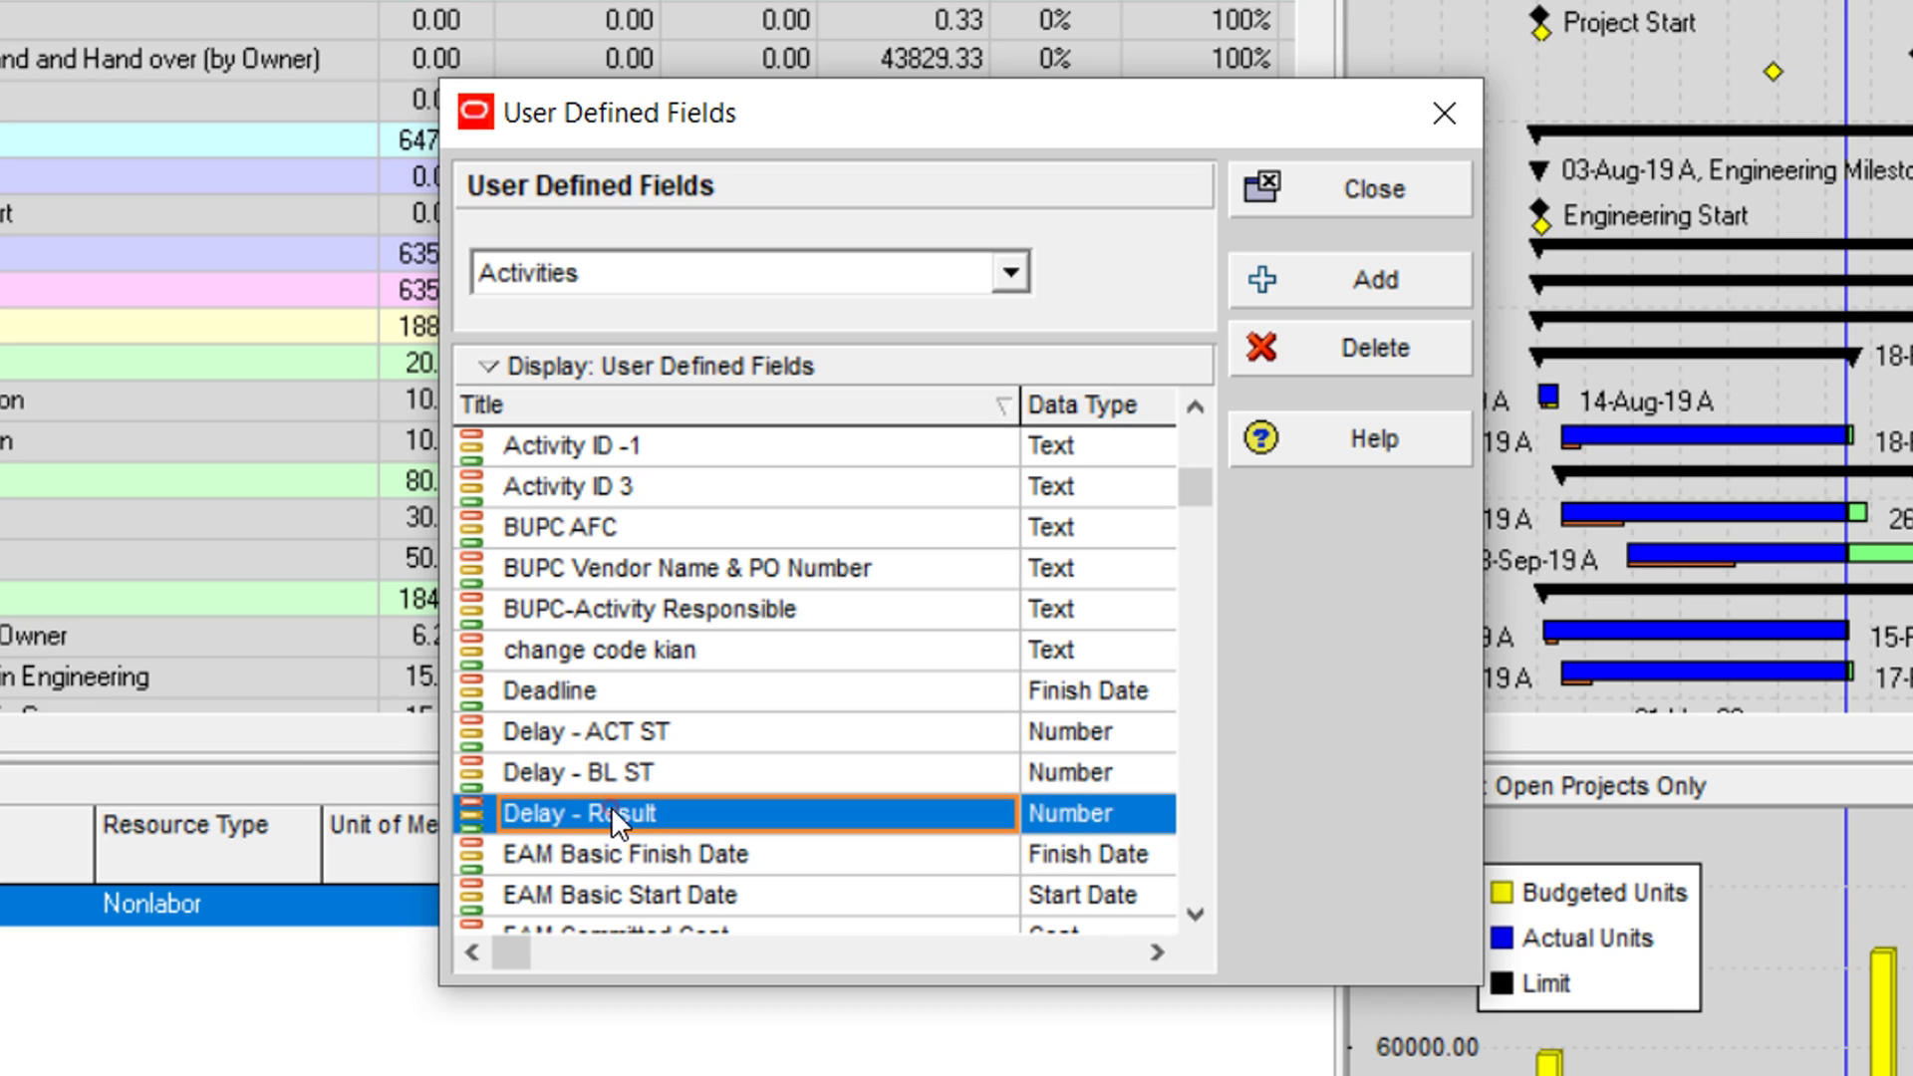
{"action": "left_click", "coordinate": [636, 734], "text": "shift"}
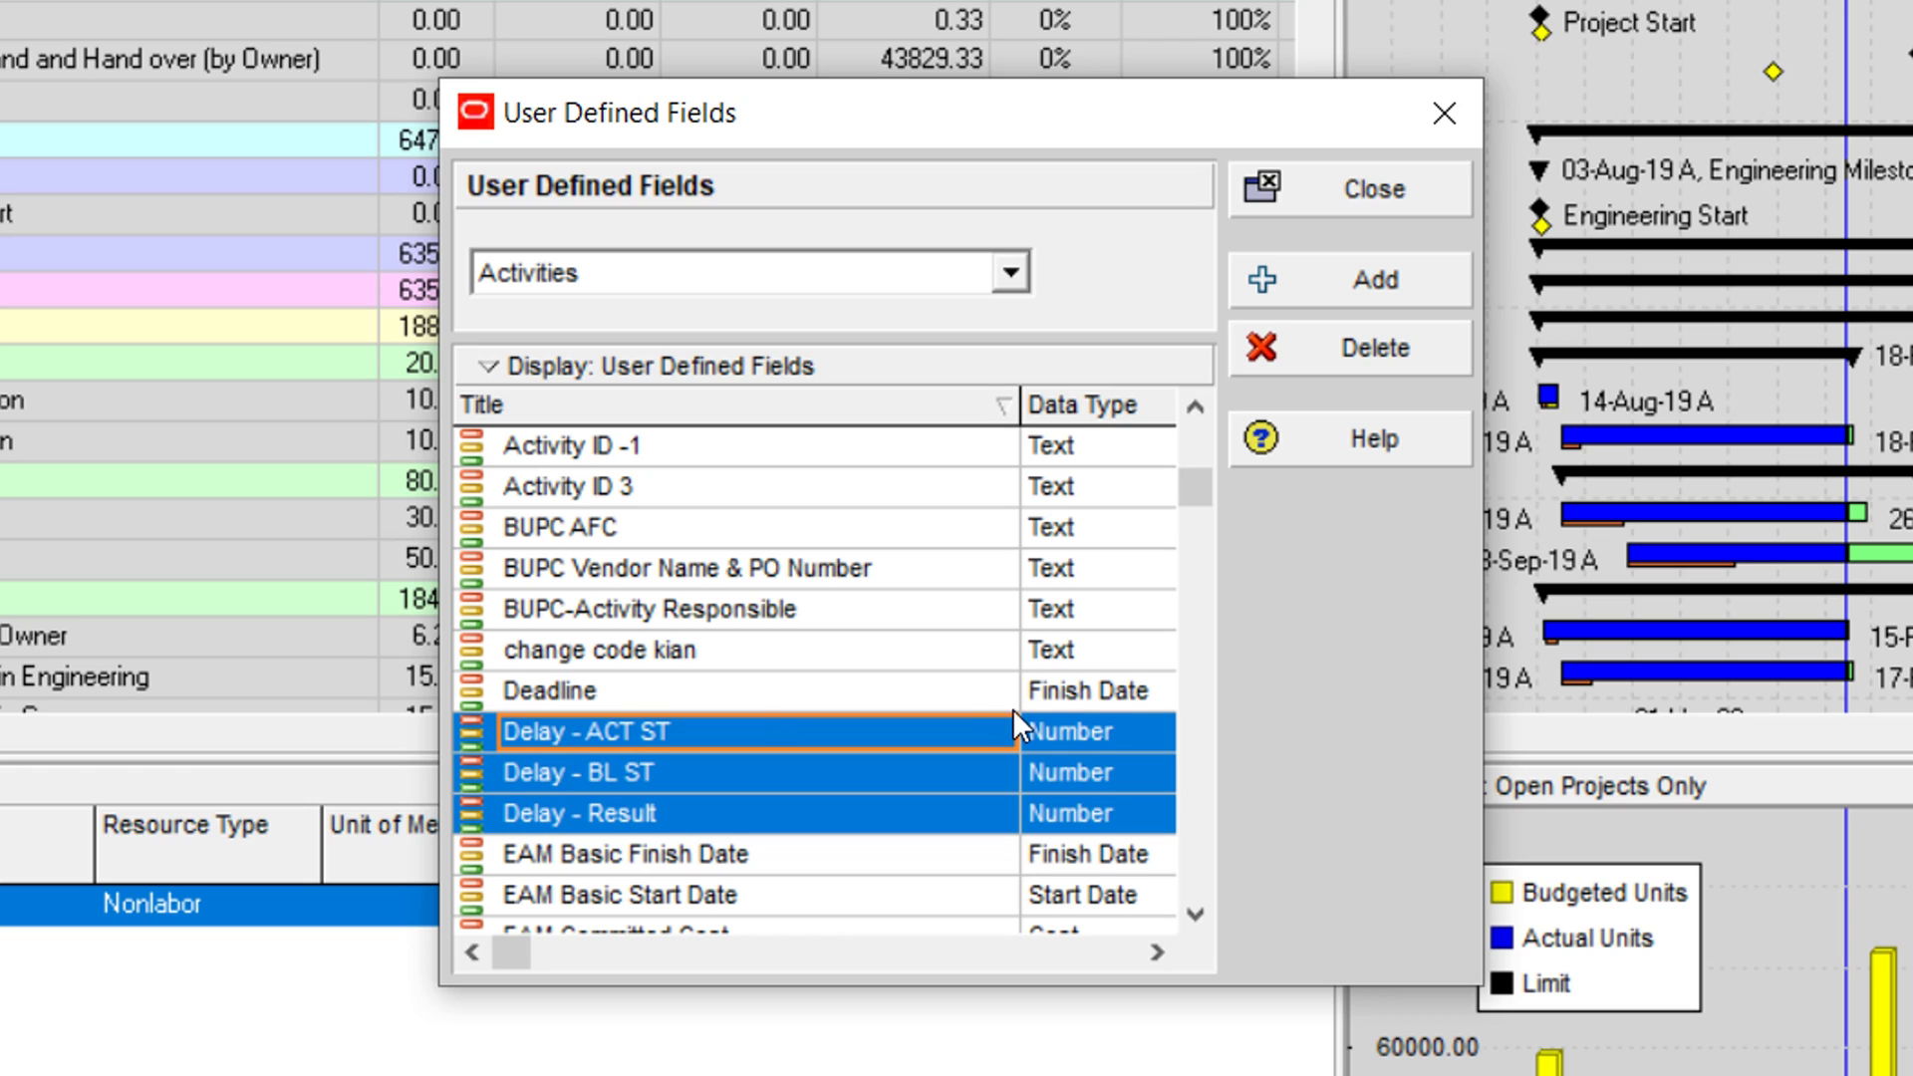
{"action": "left_click", "coordinate": [1085, 739]}
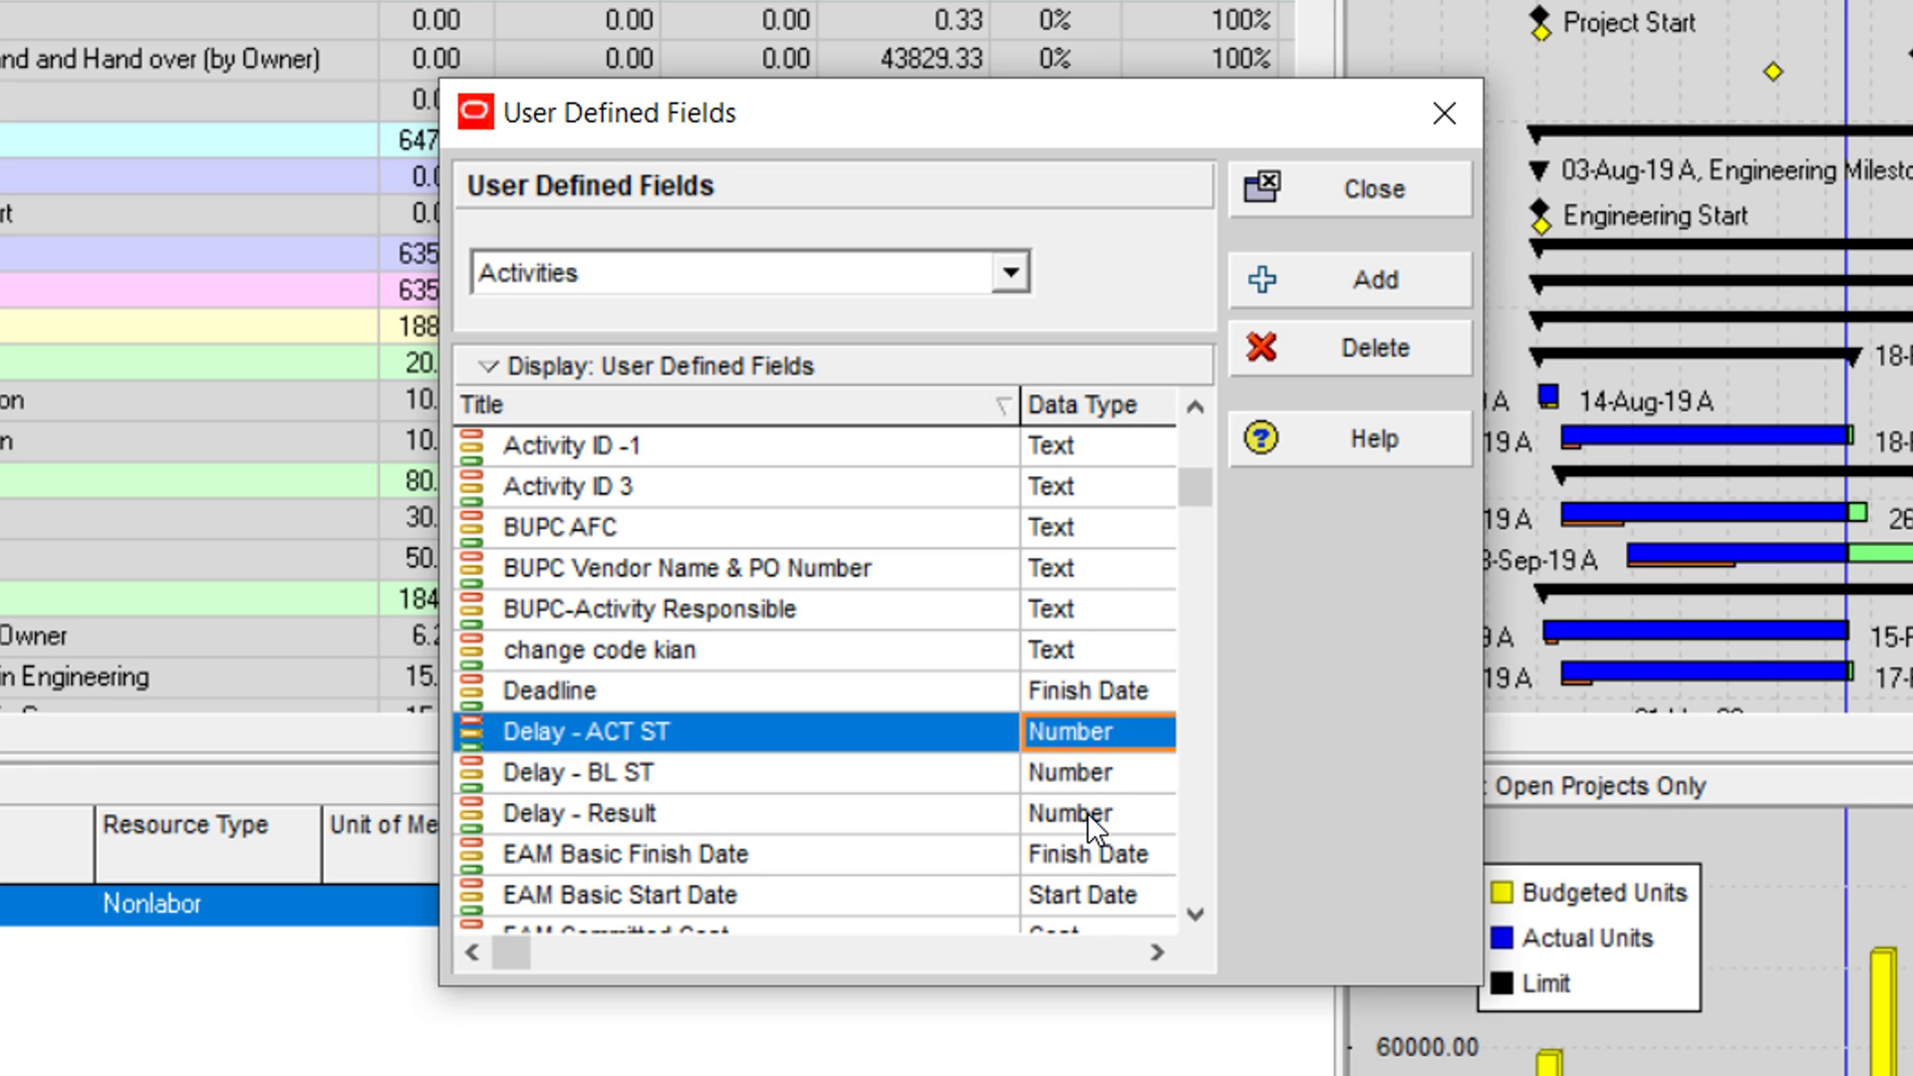
{"action": "left_click", "coordinate": [1388, 191]}
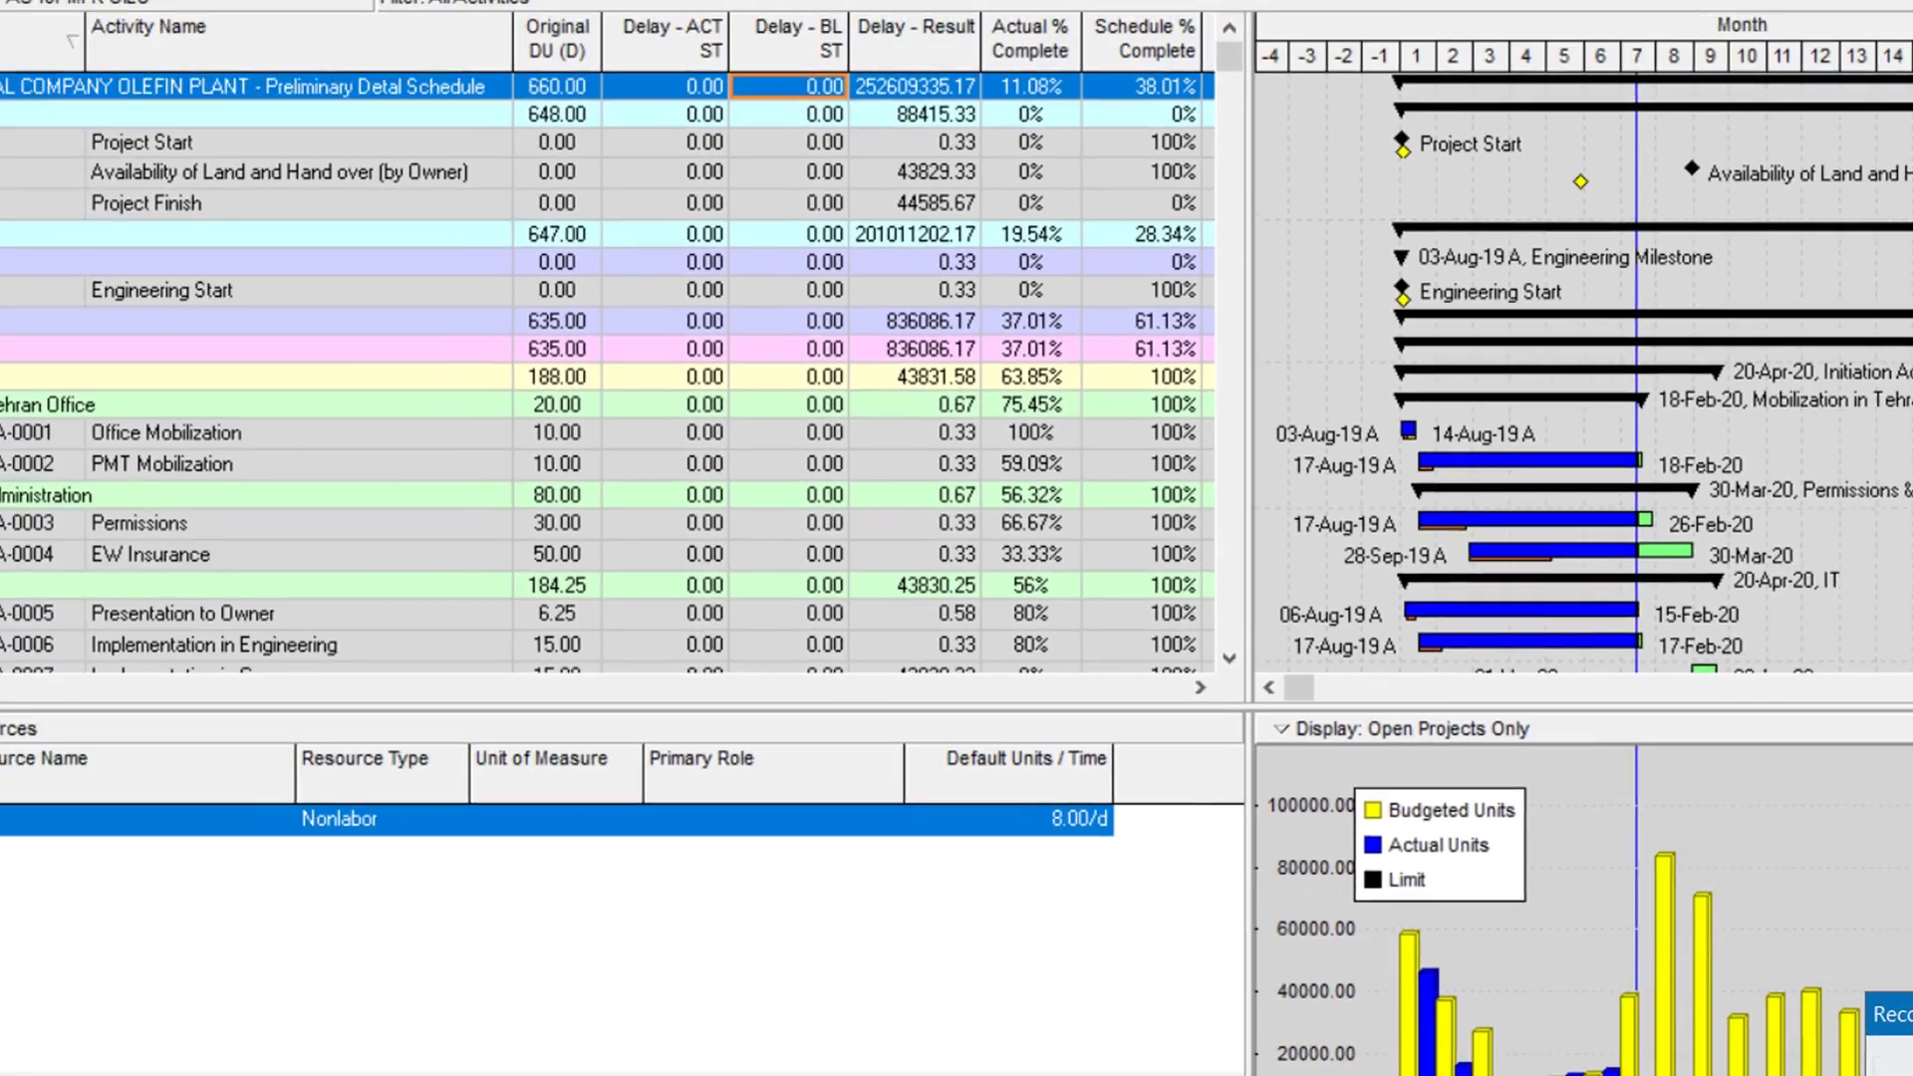
Step: Open the "Delay Calculation - Step 1" global change for modification
{"action": "left_click", "coordinate": [300, 45]}
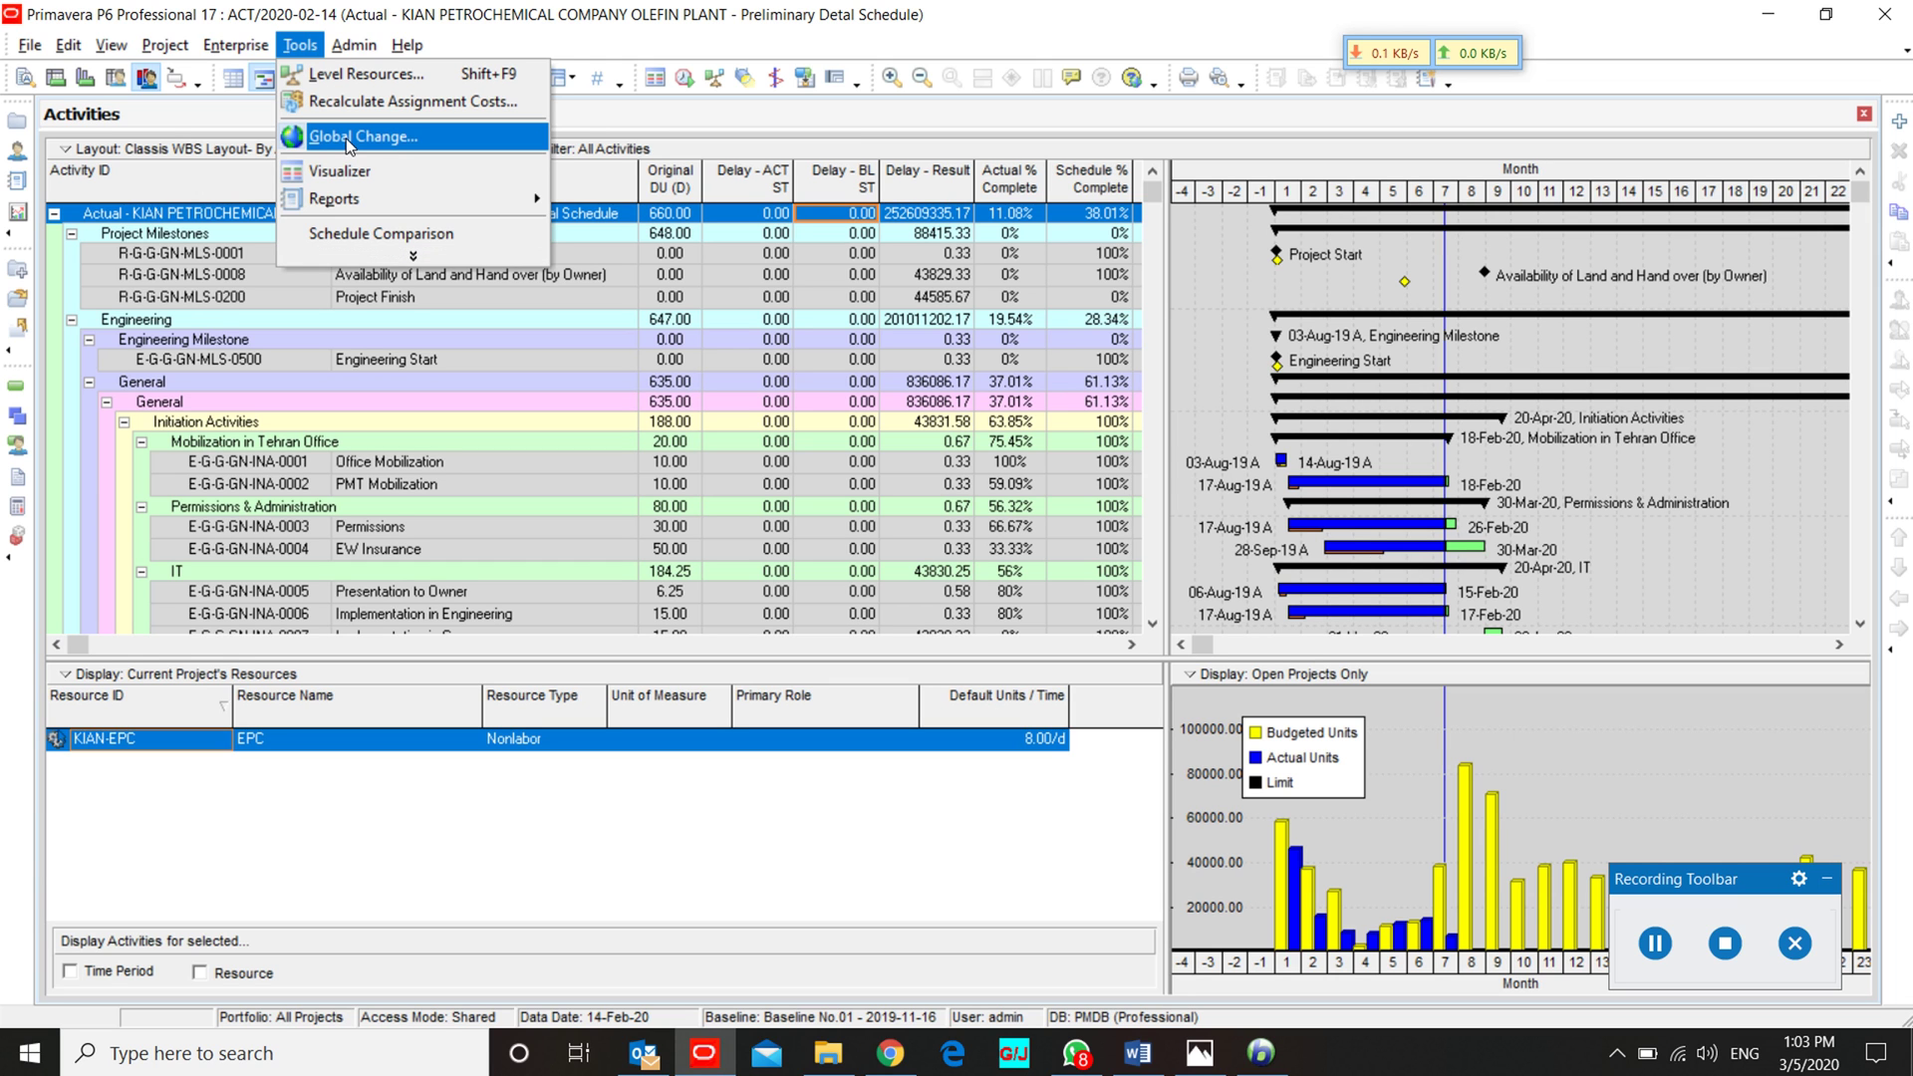
{"action": "left_click", "coordinate": [349, 136]}
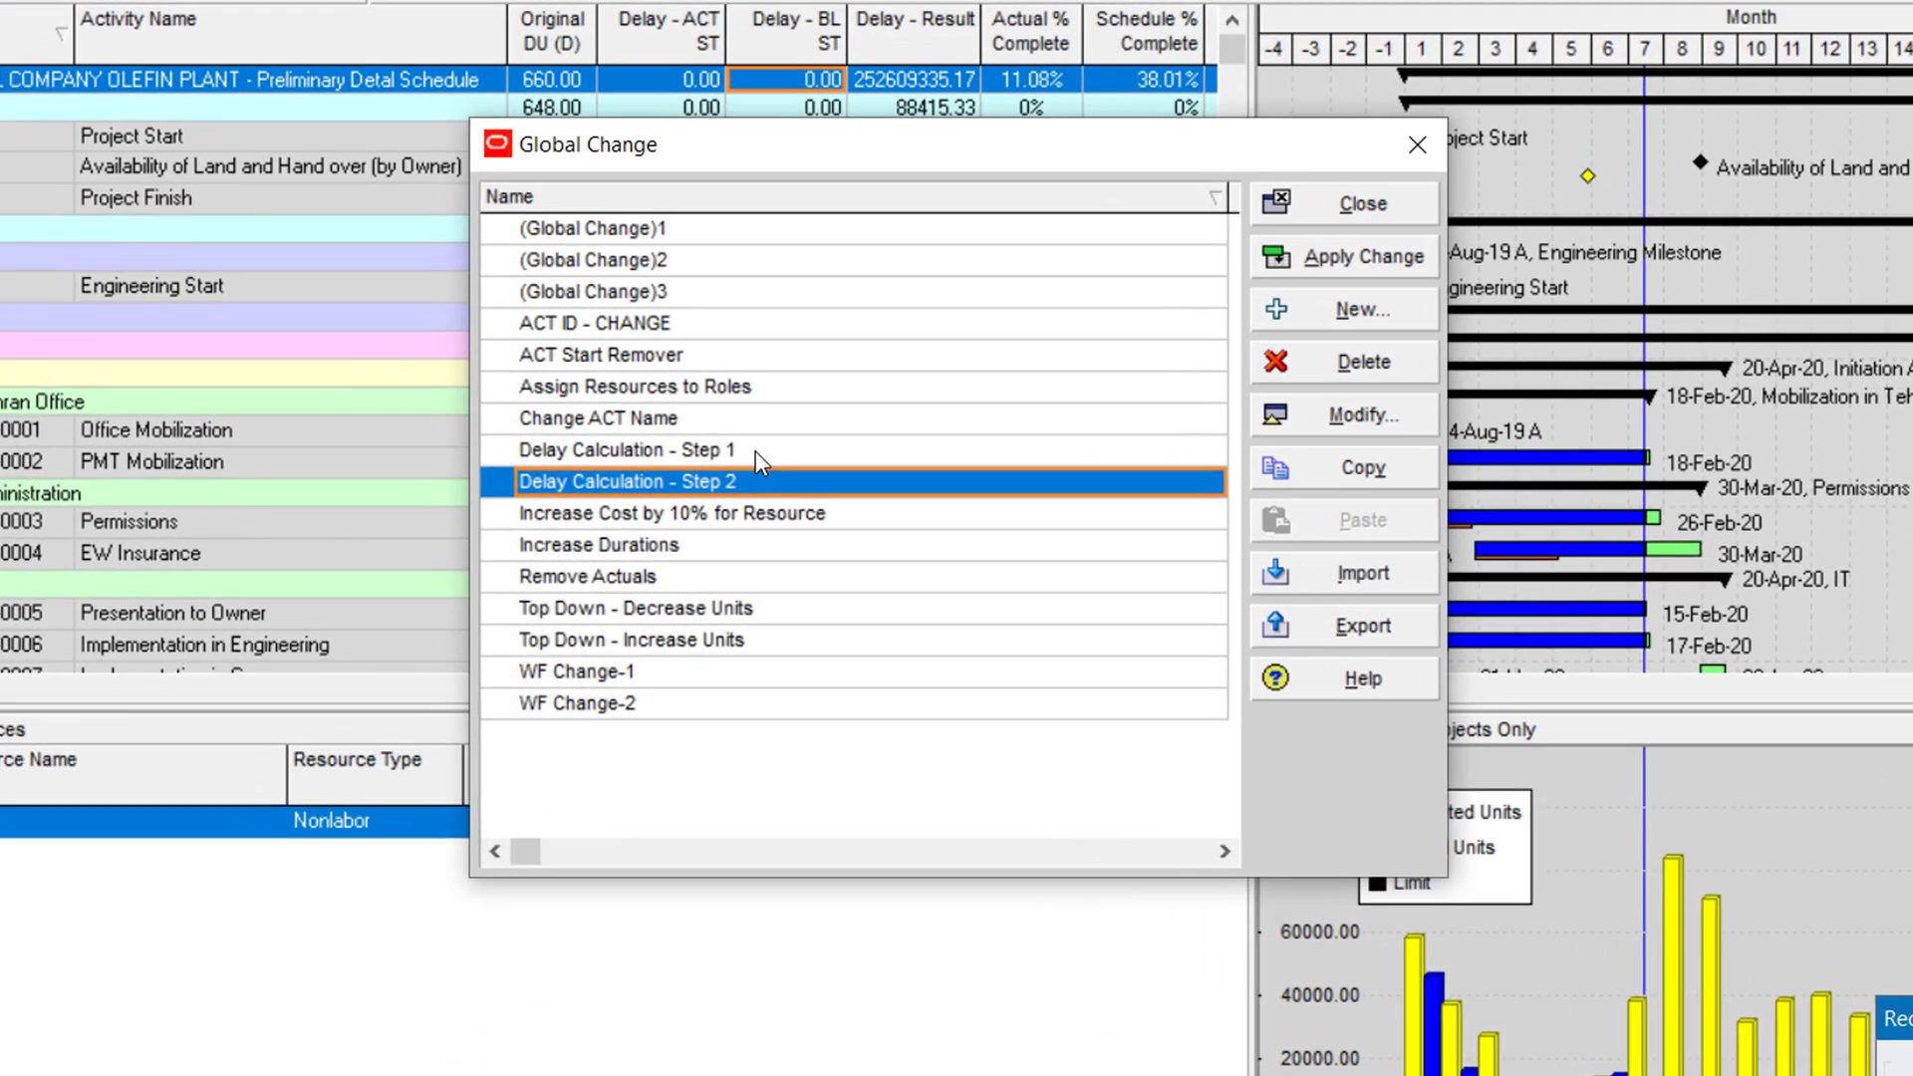
{"action": "left_click", "coordinate": [755, 450]}
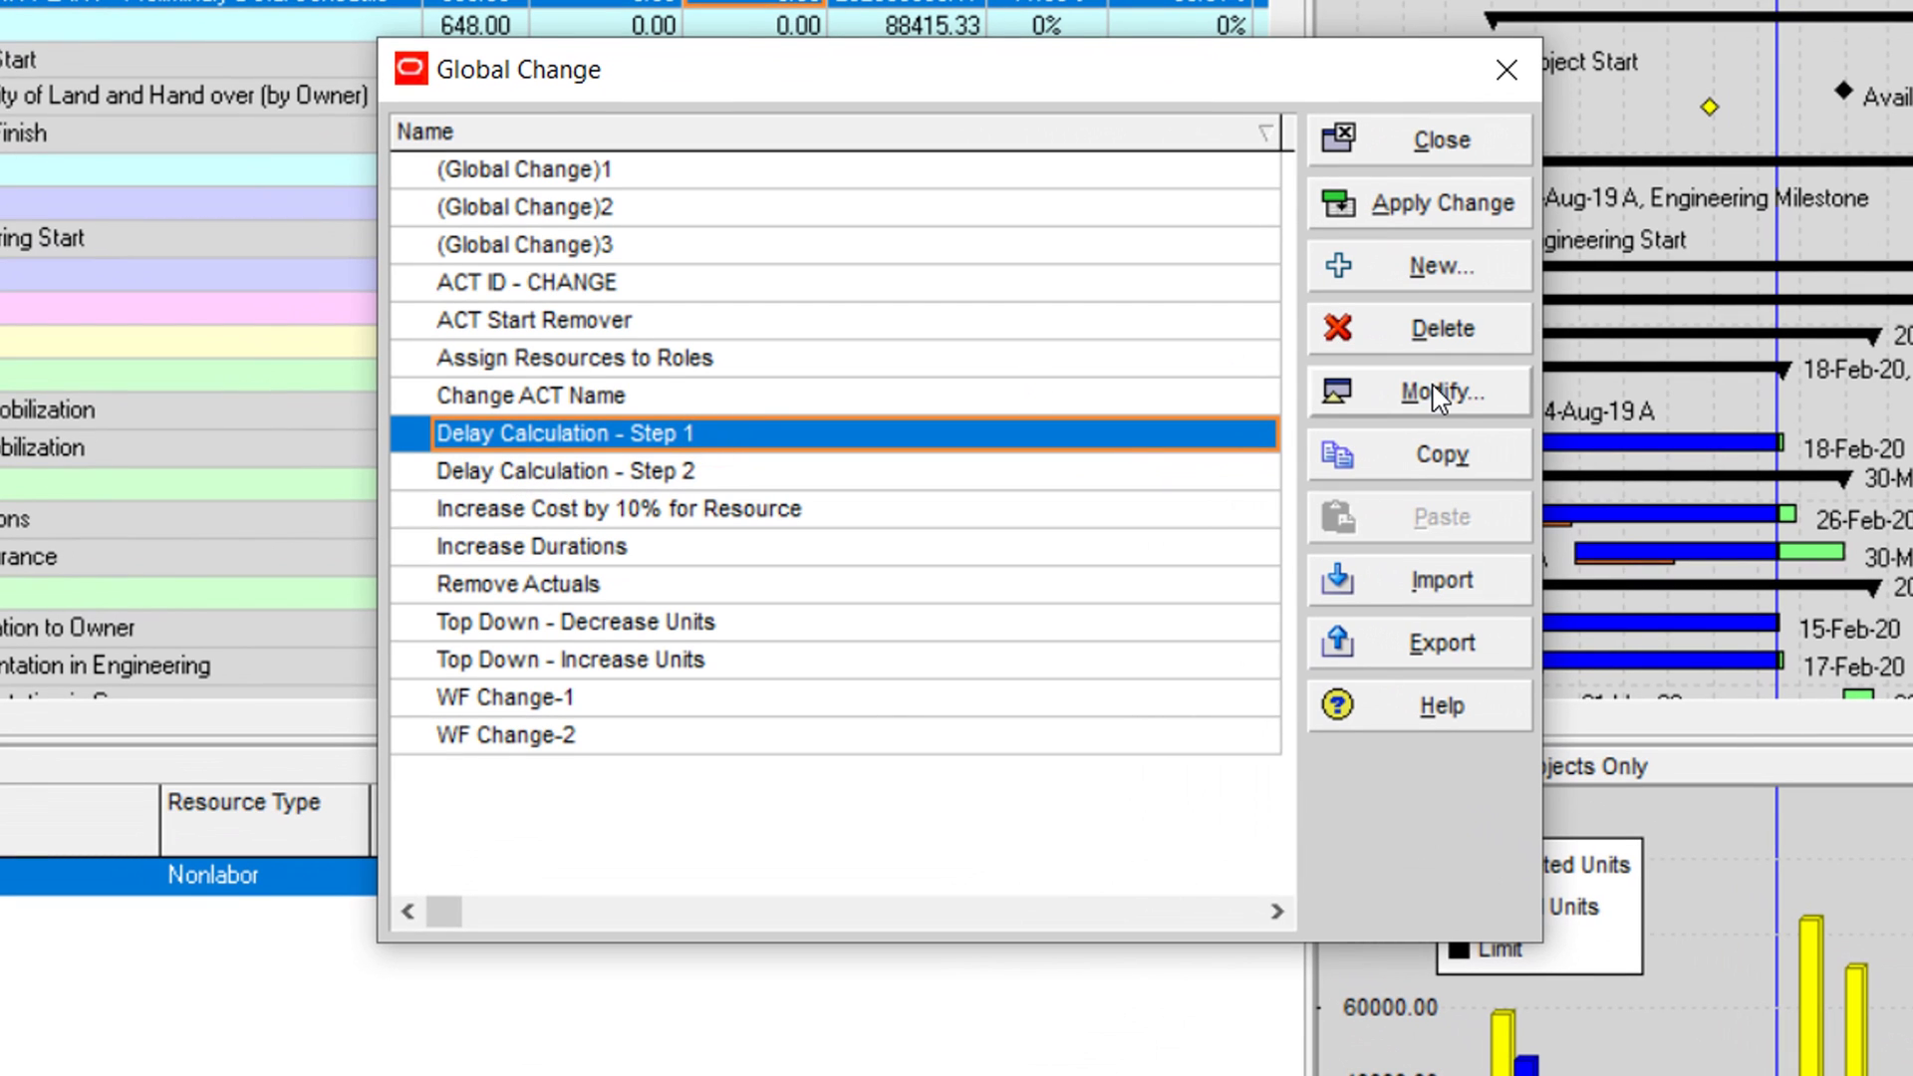
{"action": "left_click", "coordinate": [1438, 395]}
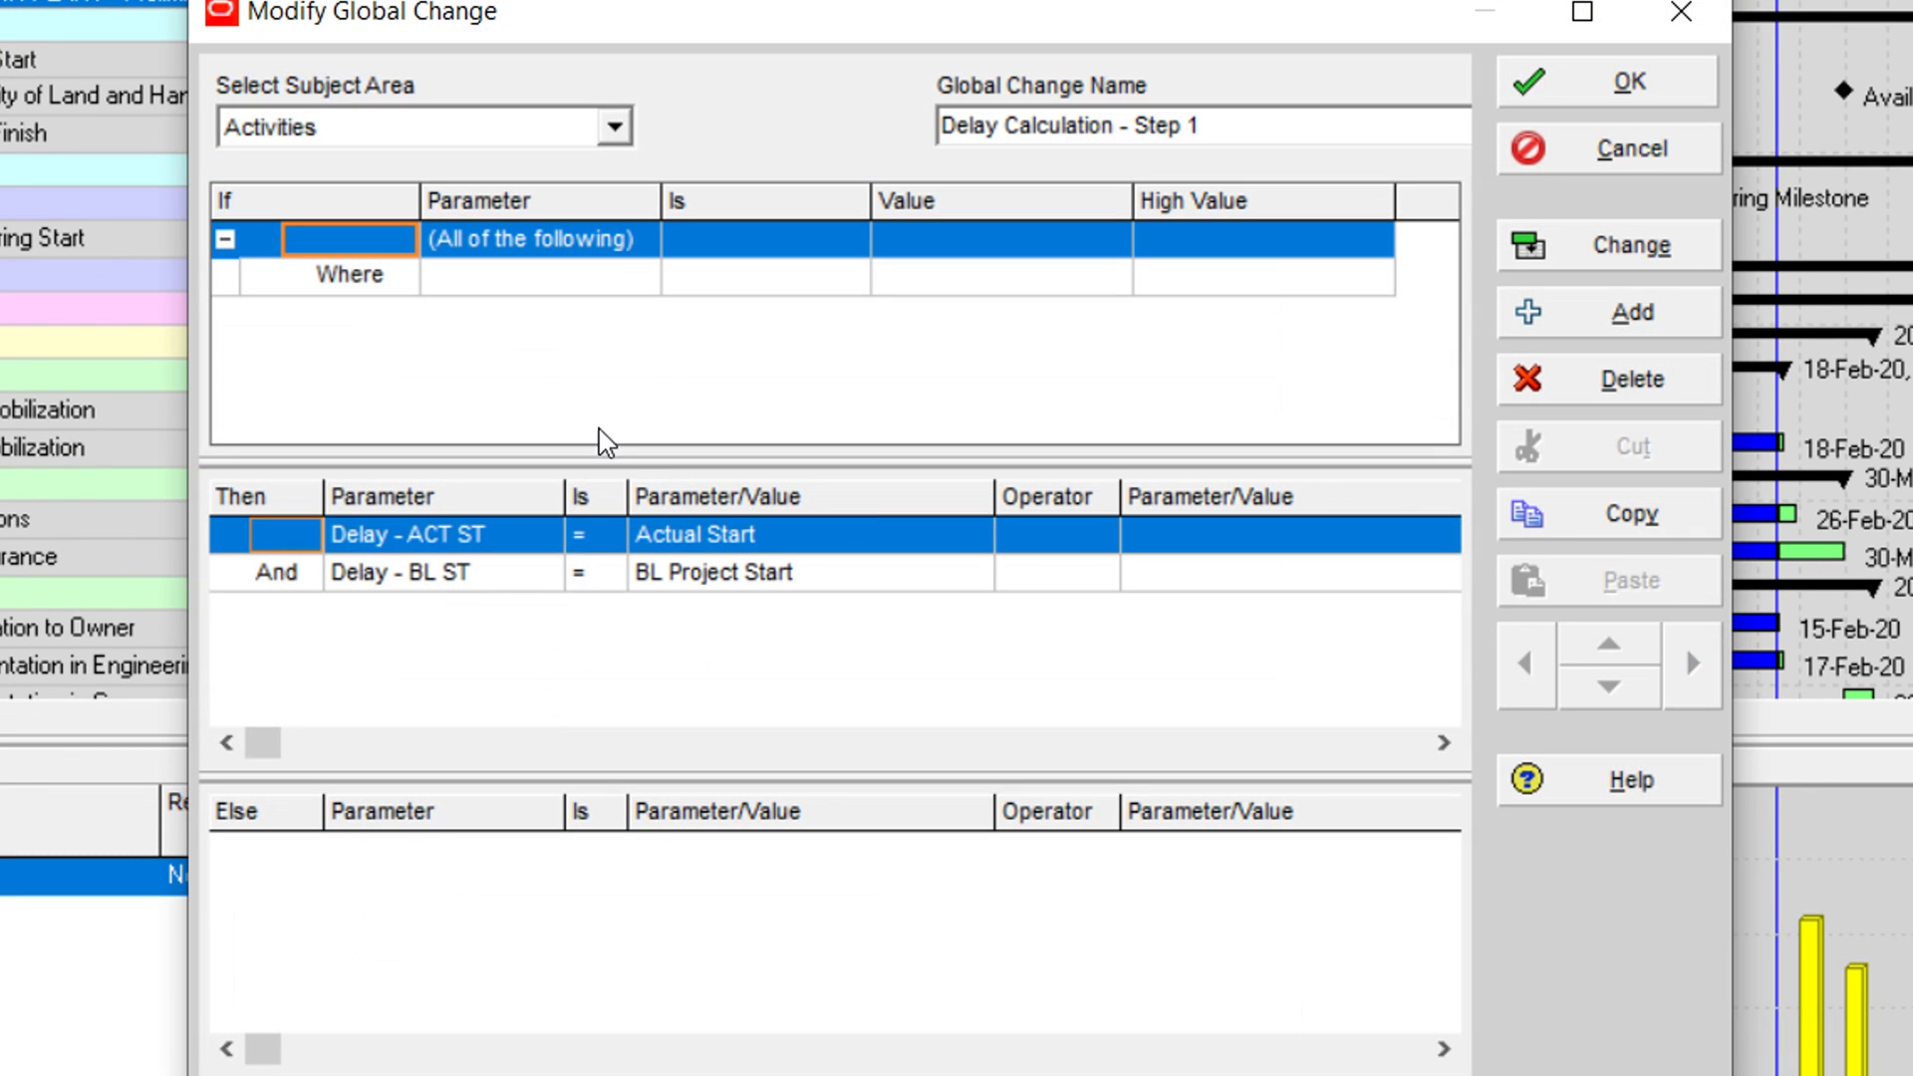
Step: Examine the Then statements that assign values to the Delay - ACT ST and Delay - BL ST fields
{"action": "left_click", "coordinate": [457, 582]}
{"action": "left_click", "coordinate": [439, 538]}
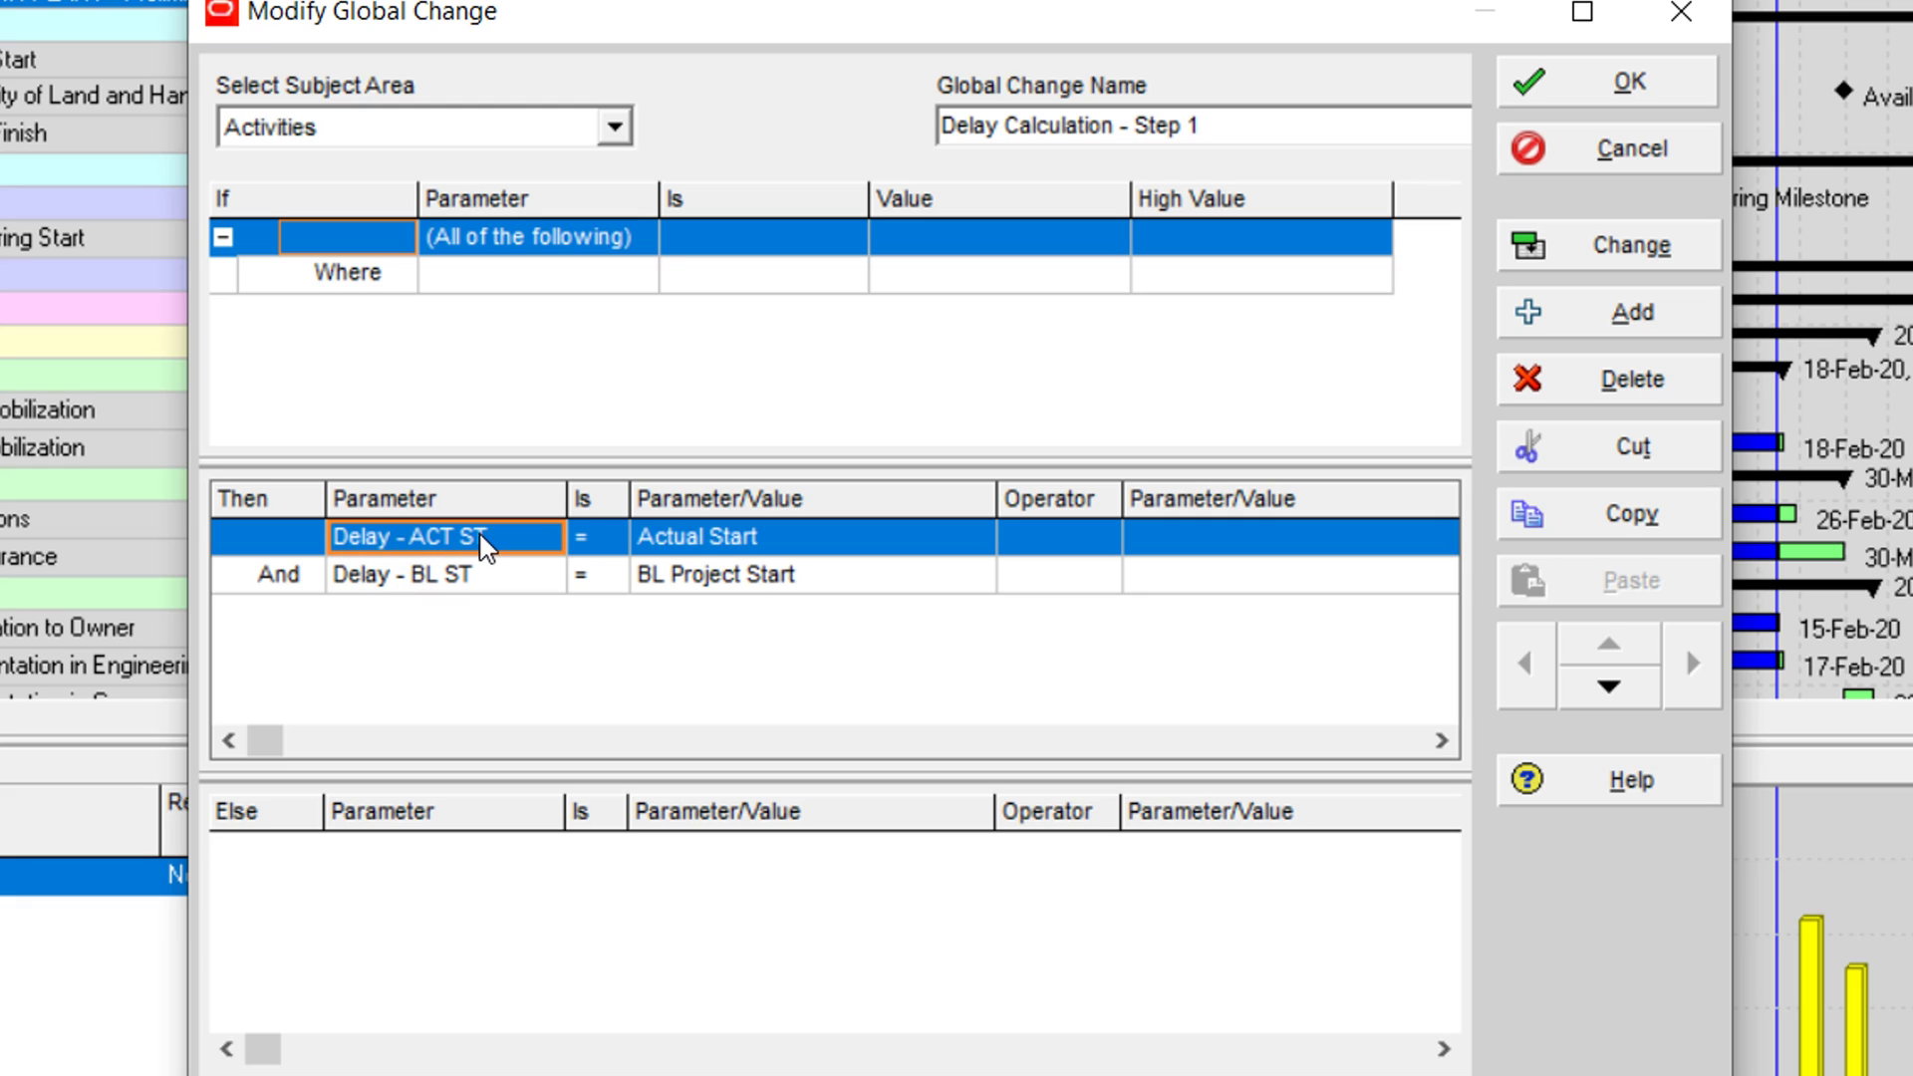
{"action": "left_click", "coordinate": [609, 546]}
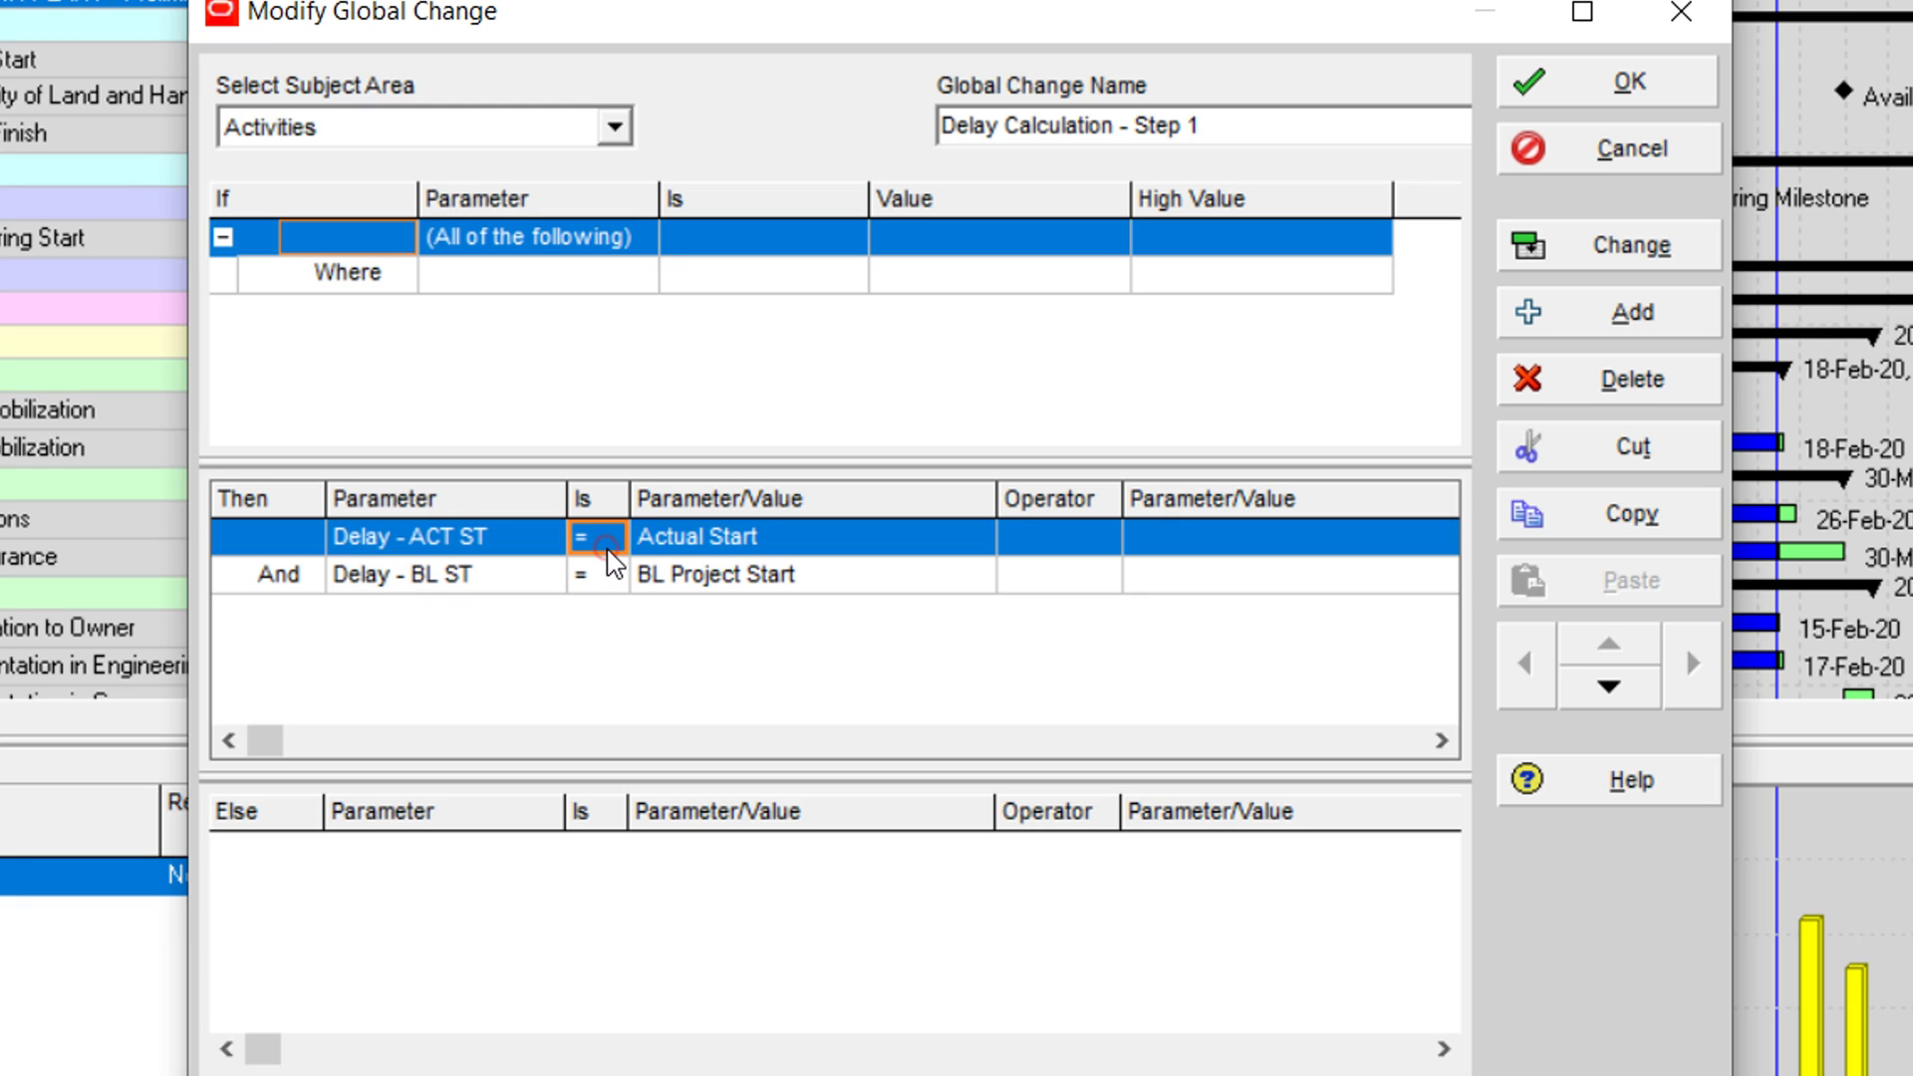
{"action": "left_click", "coordinate": [682, 545]}
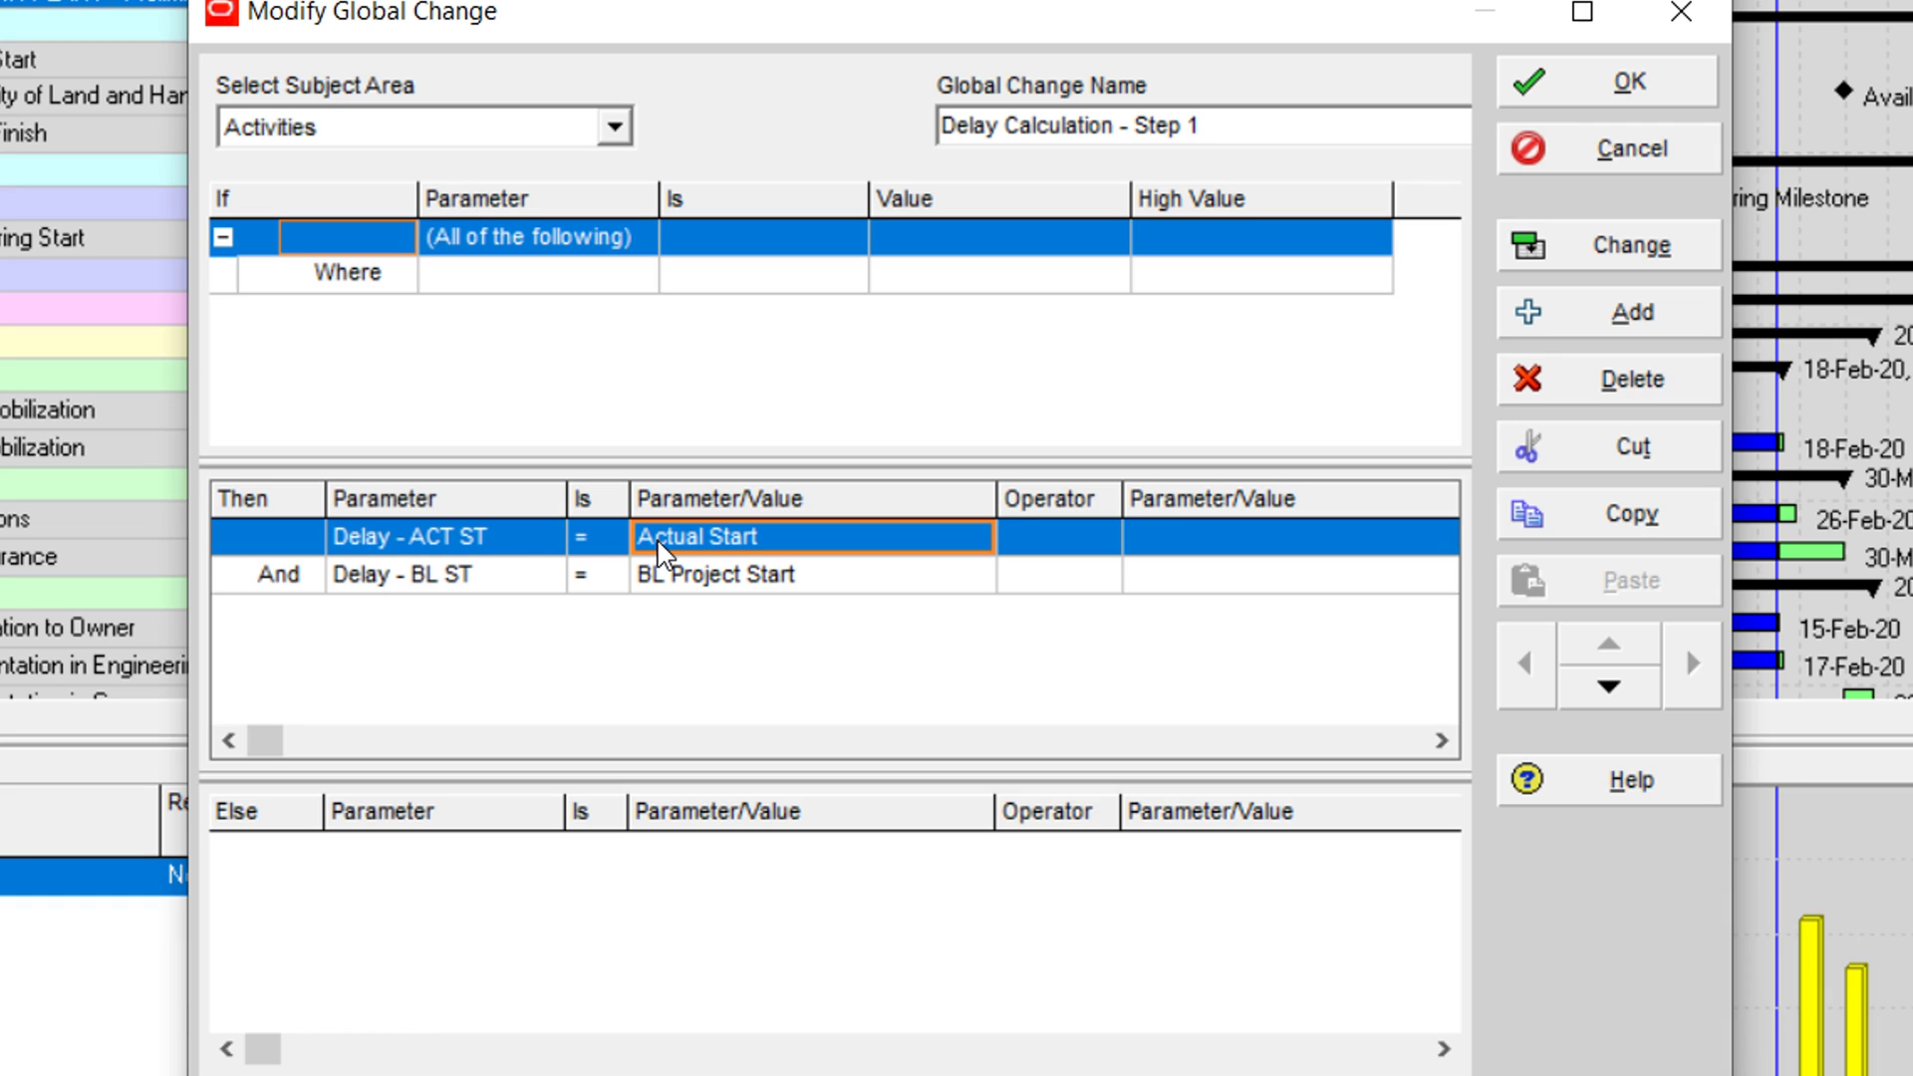
{"action": "left_click", "coordinate": [447, 551]}
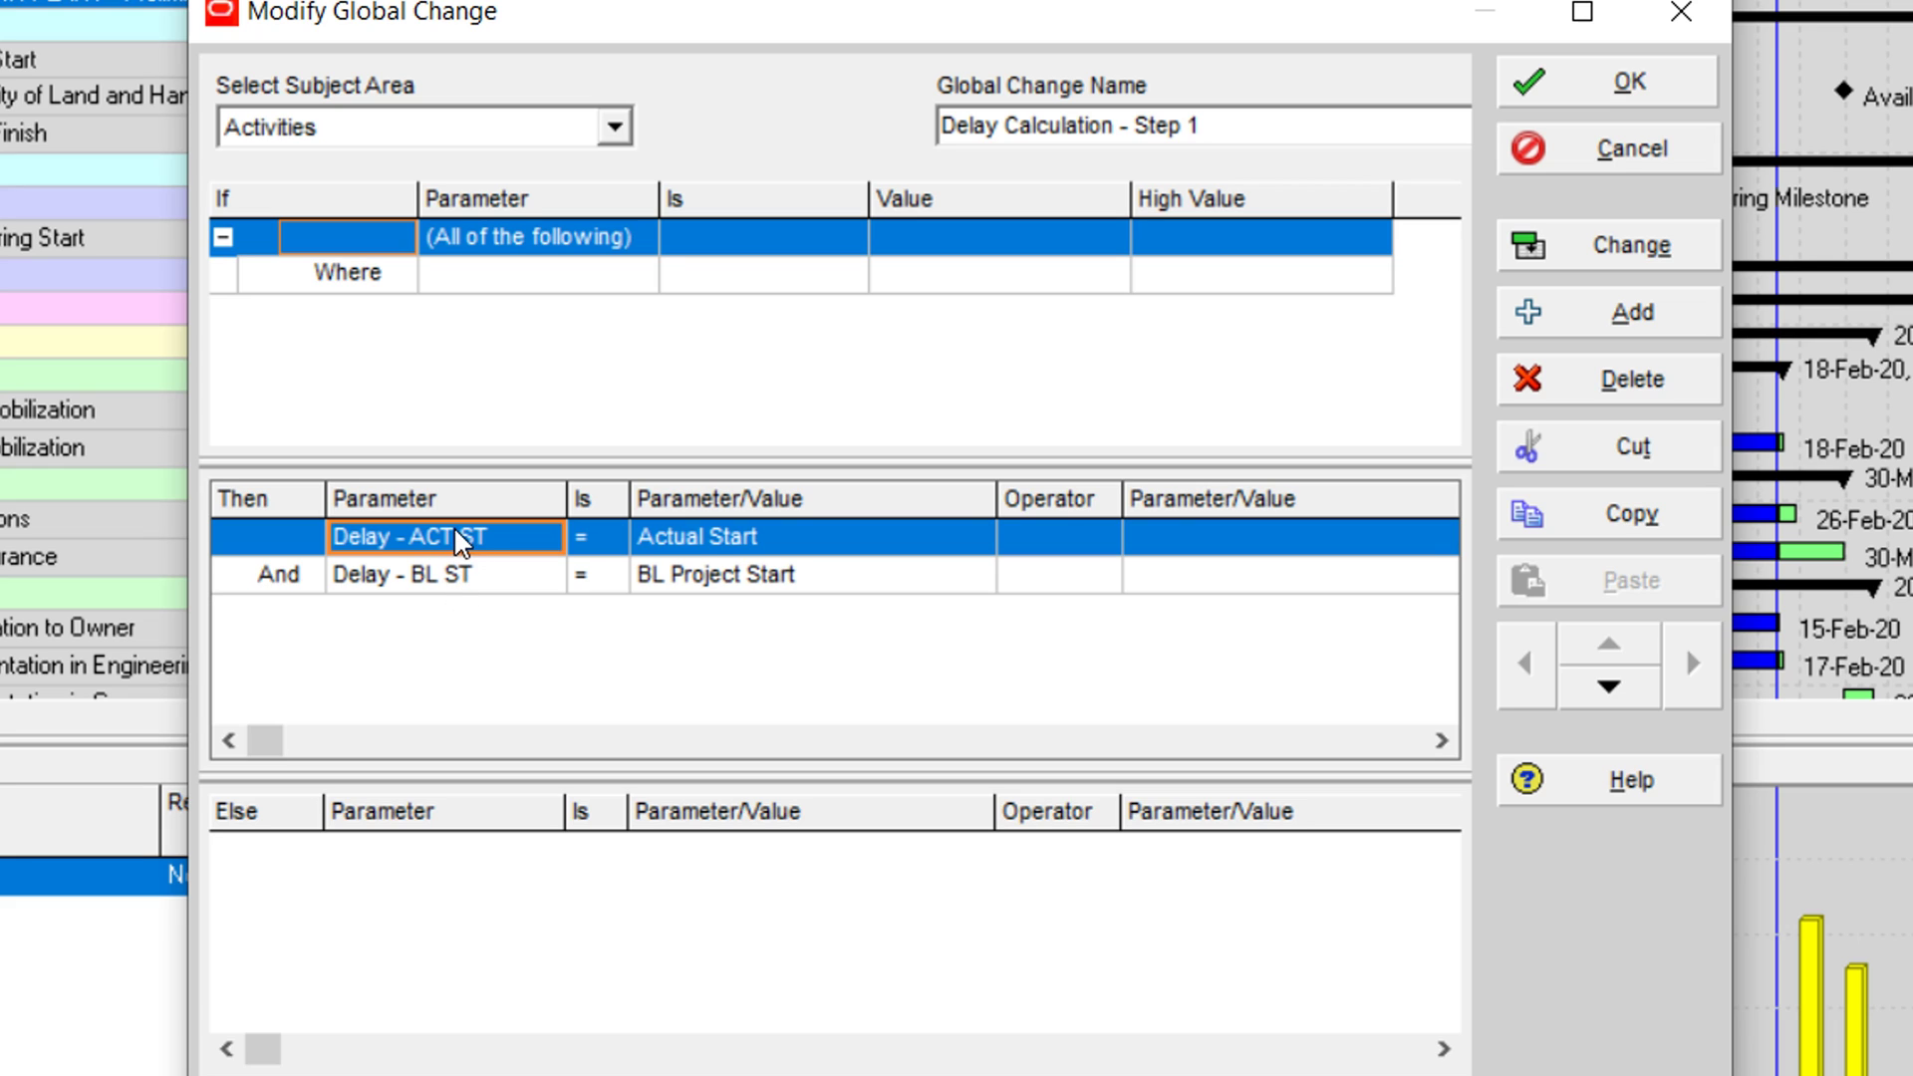
{"action": "left_click", "coordinate": [476, 583]}
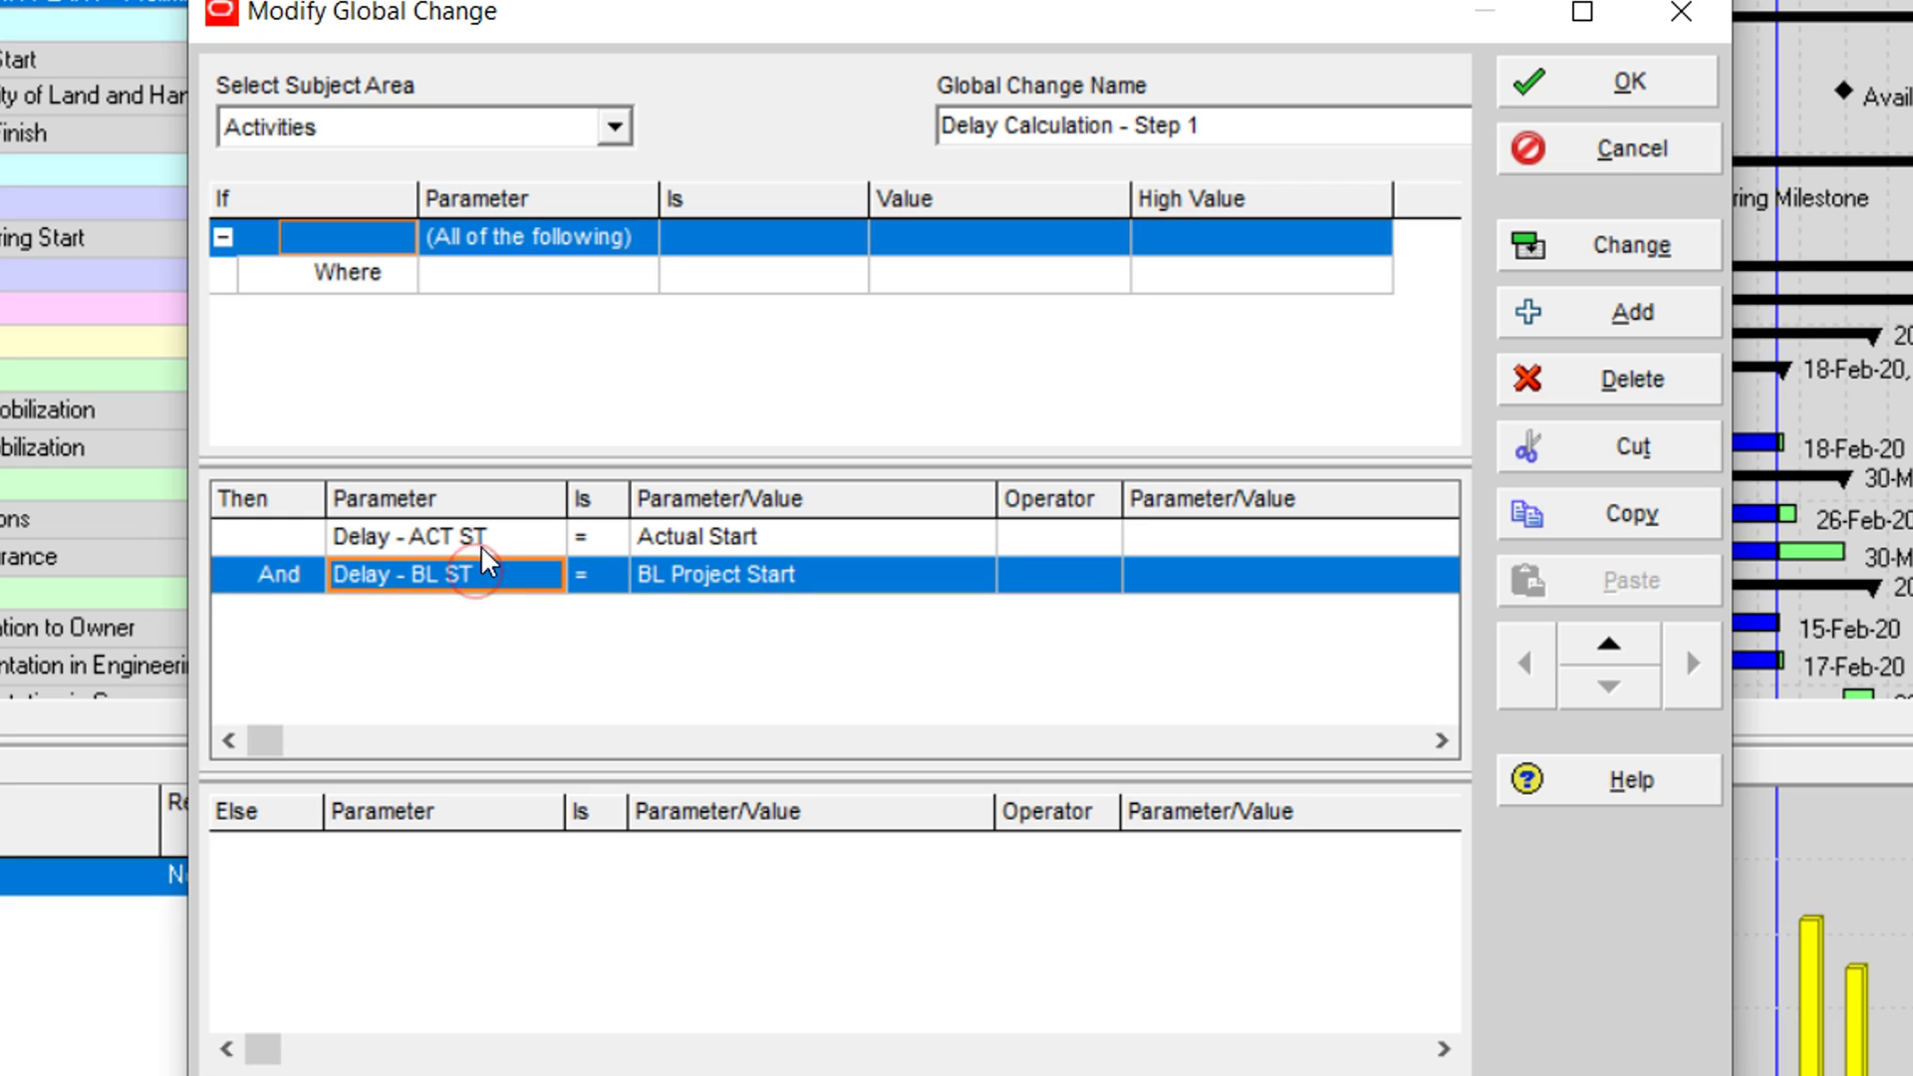
{"action": "left_click", "coordinate": [480, 533]}
{"action": "left_click", "coordinate": [486, 580]}
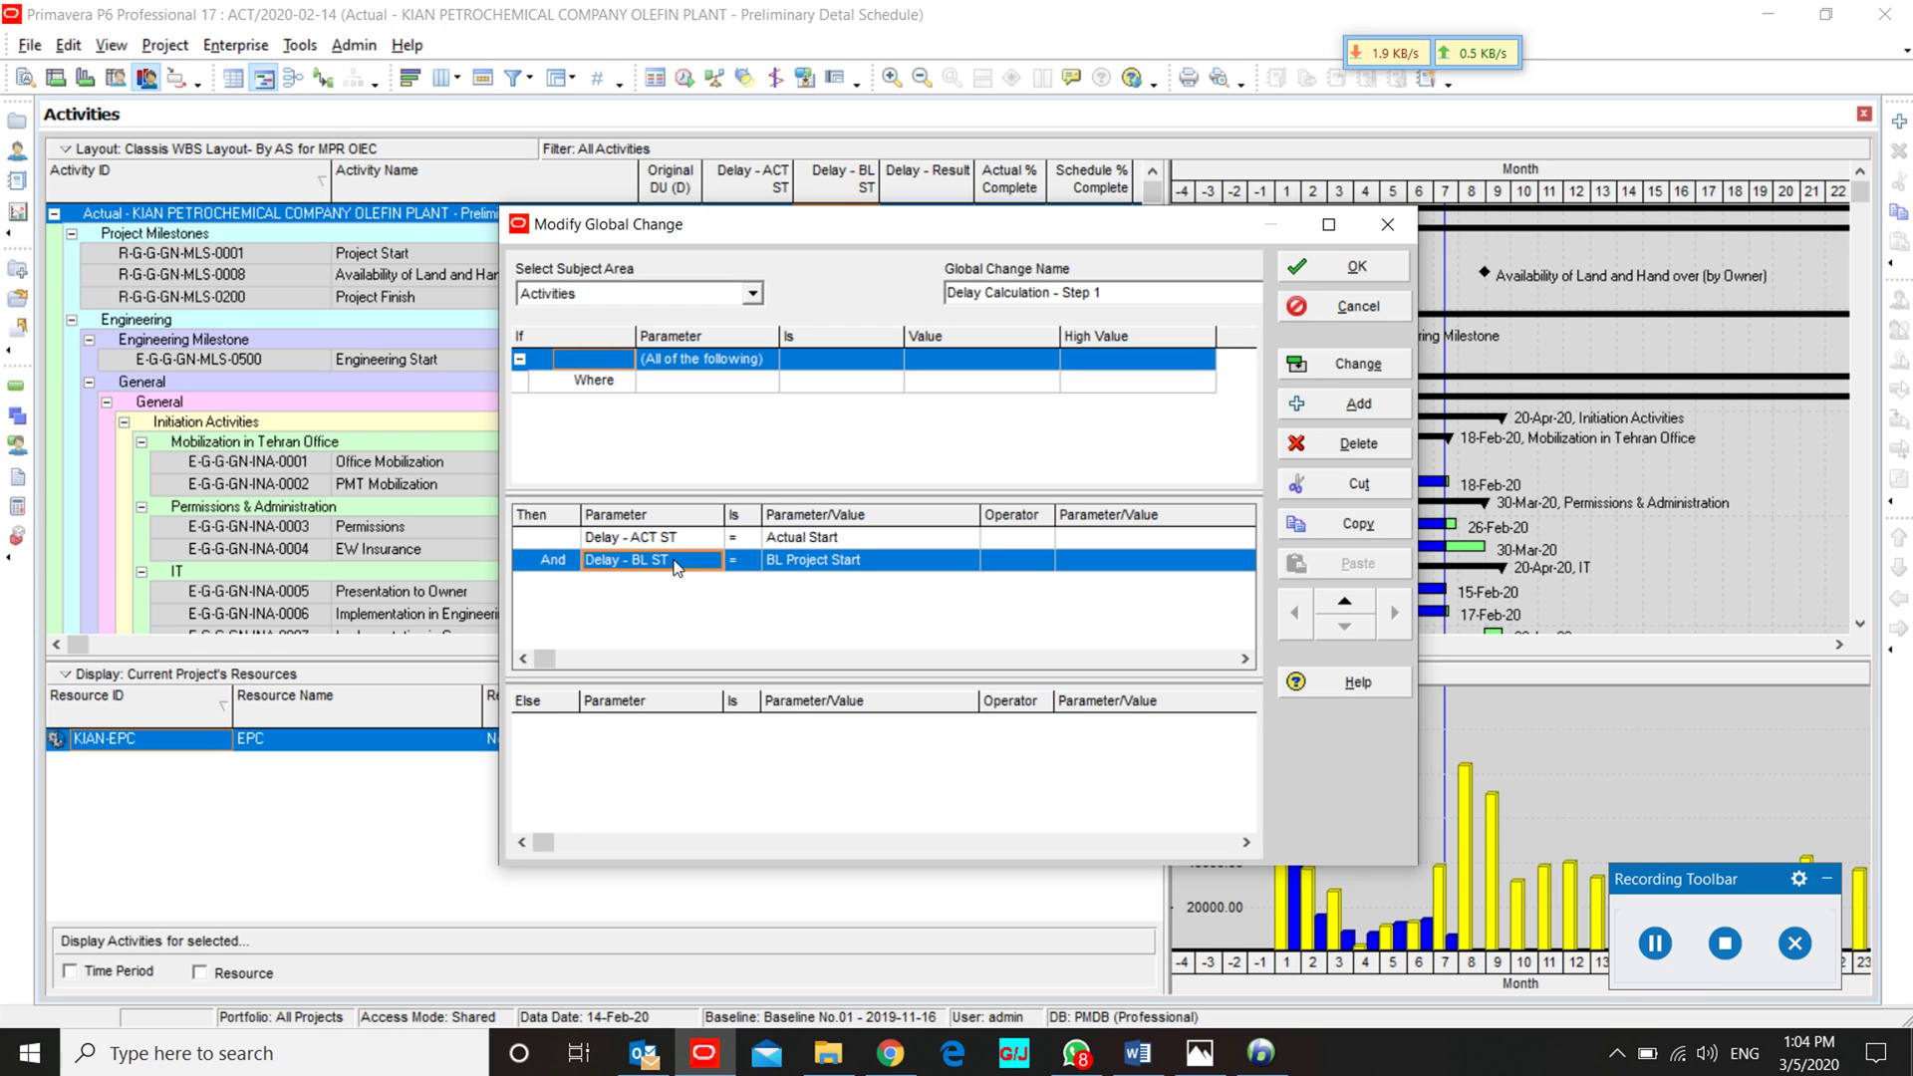
{"action": "left_click", "coordinate": [837, 562]}
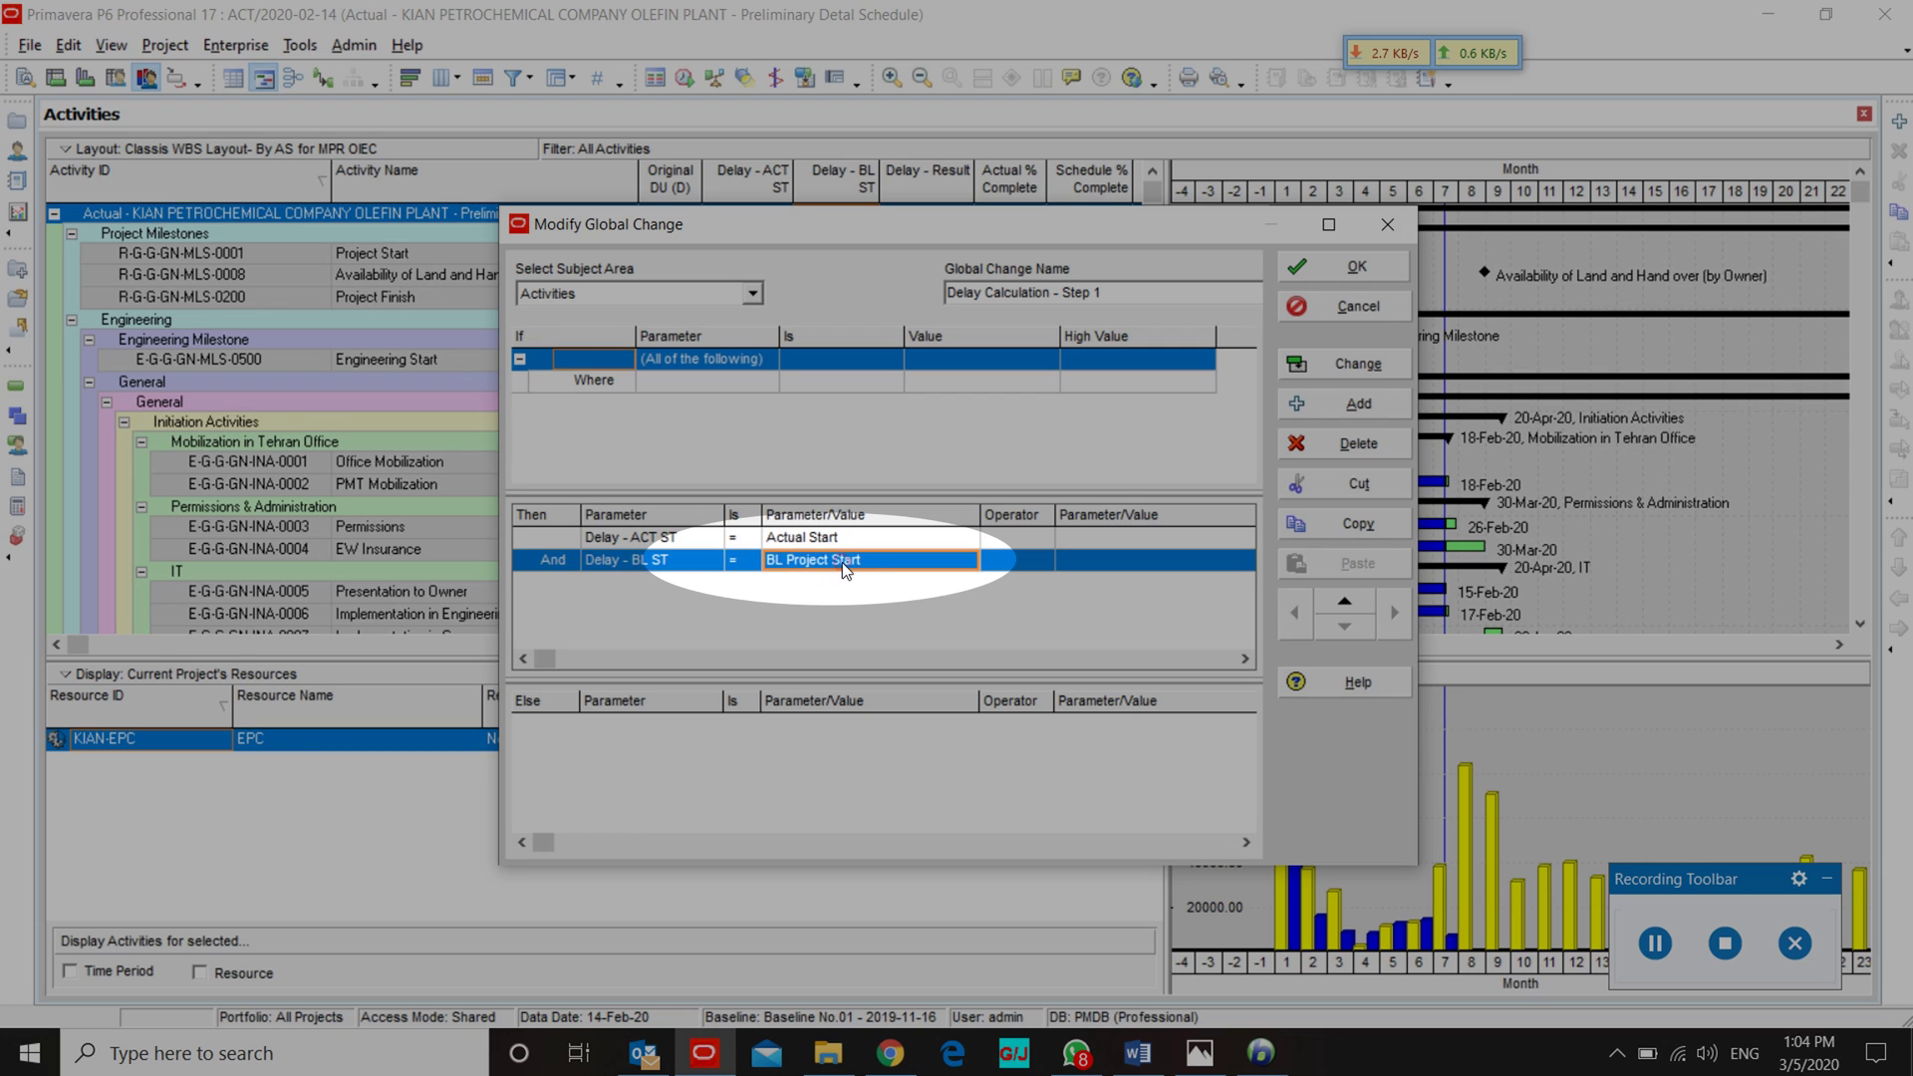
{"action": "left_click", "coordinate": [882, 560]}
{"action": "left_click", "coordinate": [883, 560]}
Step: Run the "Delay Calculation - Step 1" global change and agree to proceed despite the non-cancellable parameters
{"action": "left_click", "coordinate": [1342, 364]}
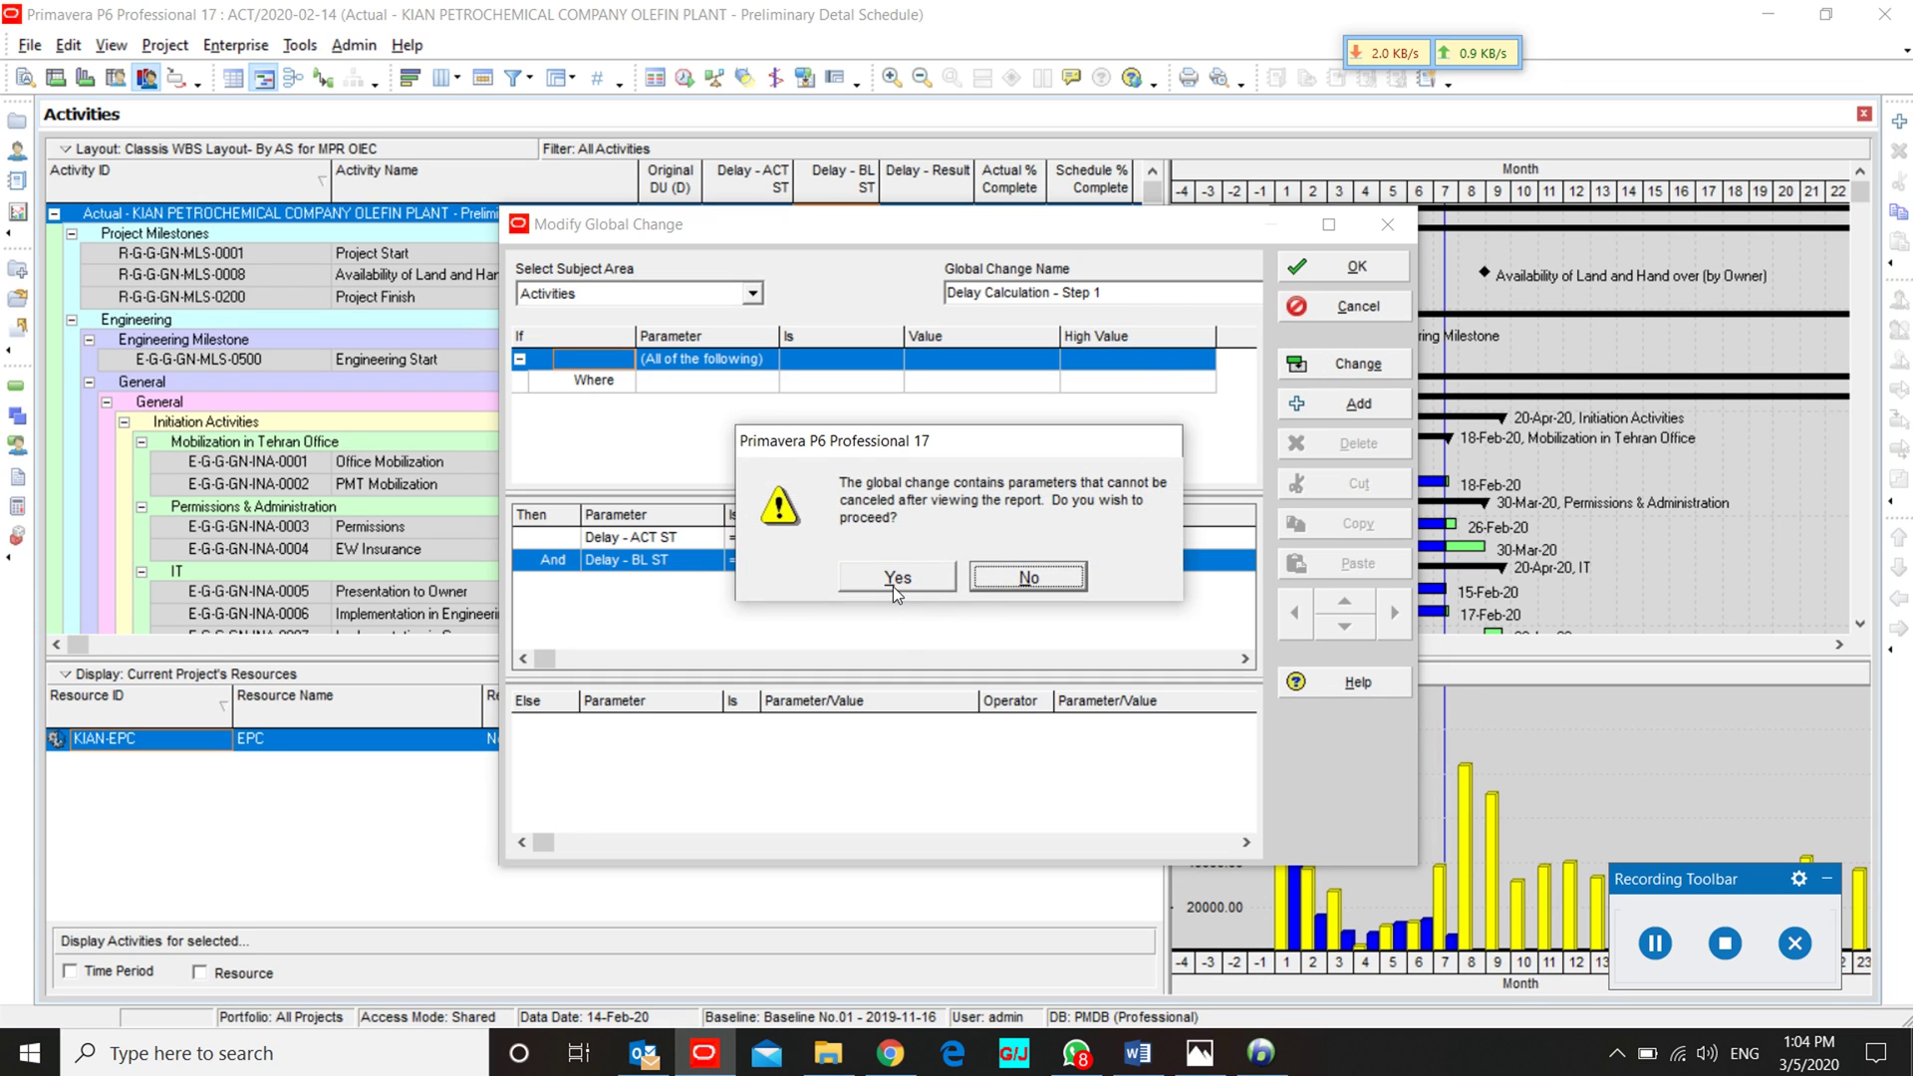
{"action": "left_click", "coordinate": [894, 582]}
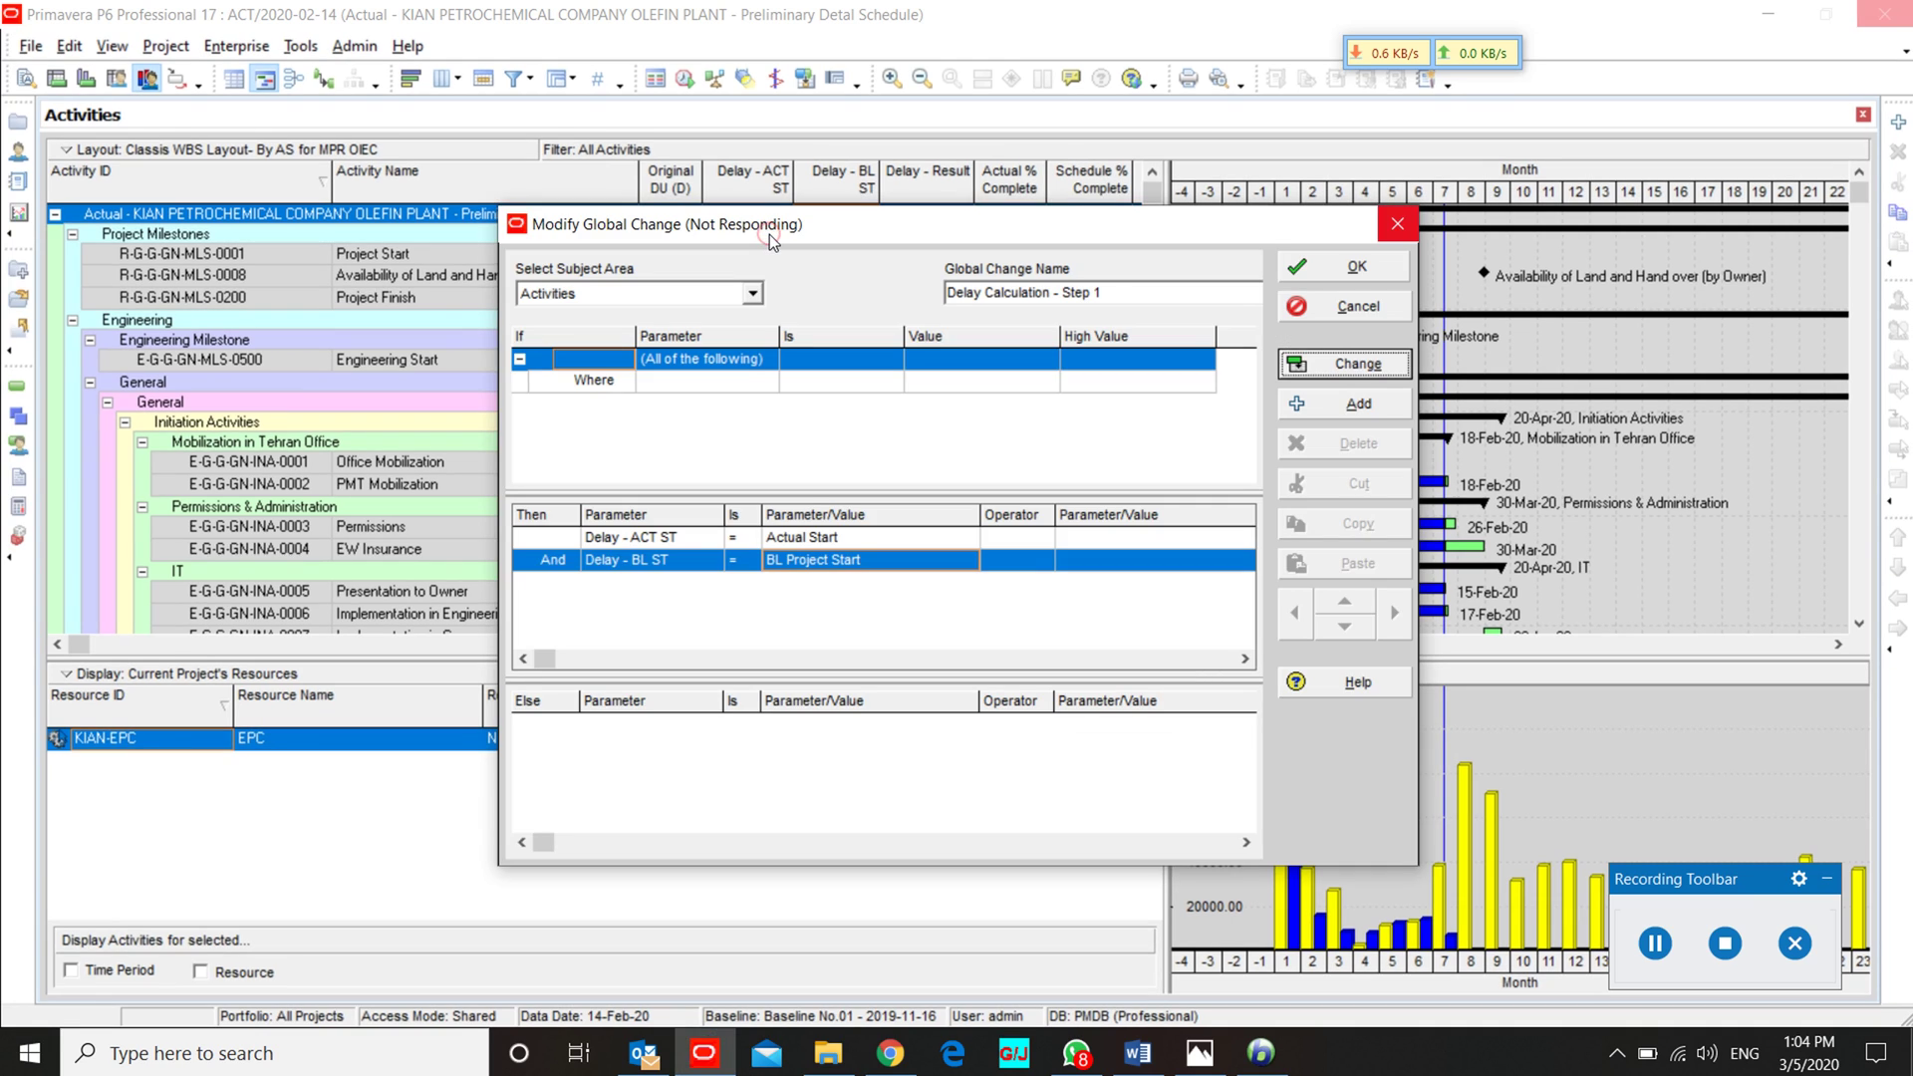
{"action": "left_click_drag", "start_coordinate": [787, 232], "coordinate": [735, 296]}
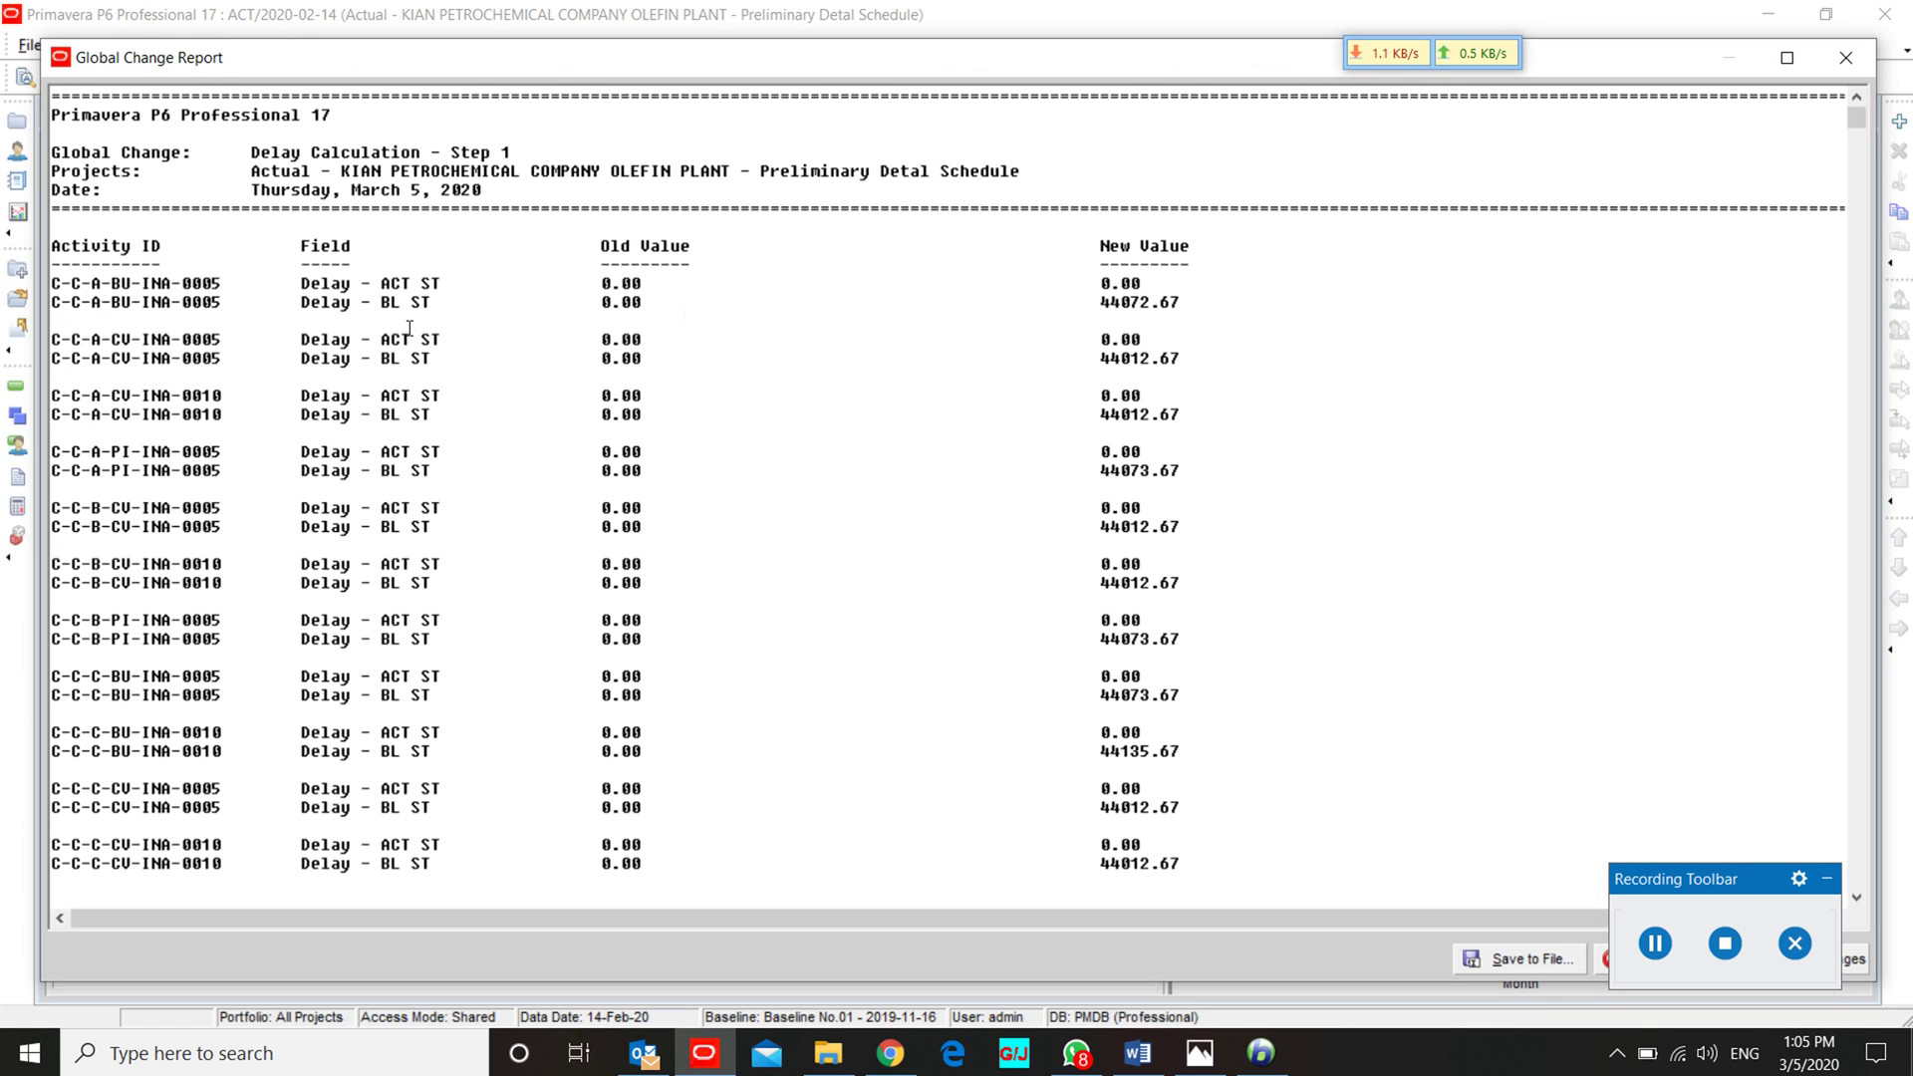
Step: Review the Step 1 report's new field values, commit the changes without saving the log file, and accept the global change definition
{"action": "left_click_drag", "start_coordinate": [303, 284], "coordinate": [1229, 677]}
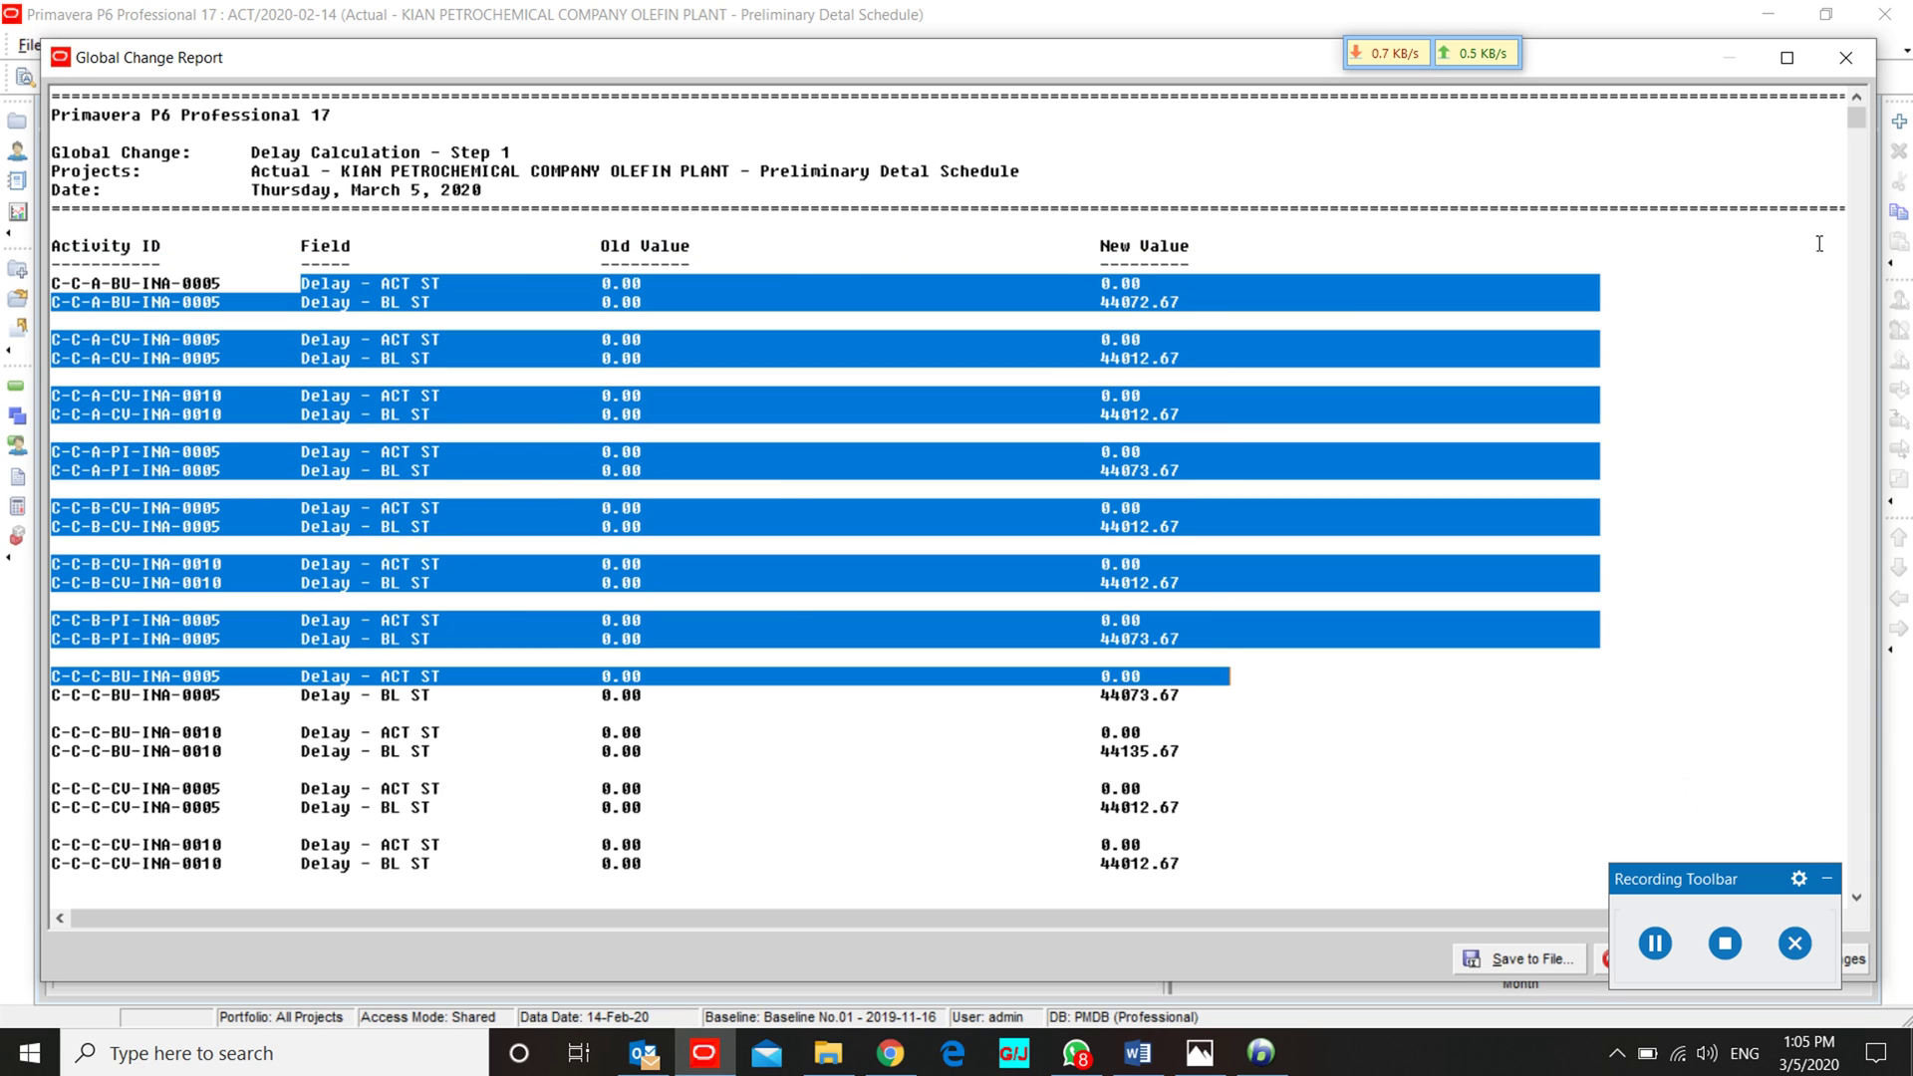
{"action": "left_click_drag", "start_coordinate": [1879, 267], "coordinate": [1484, 267]}
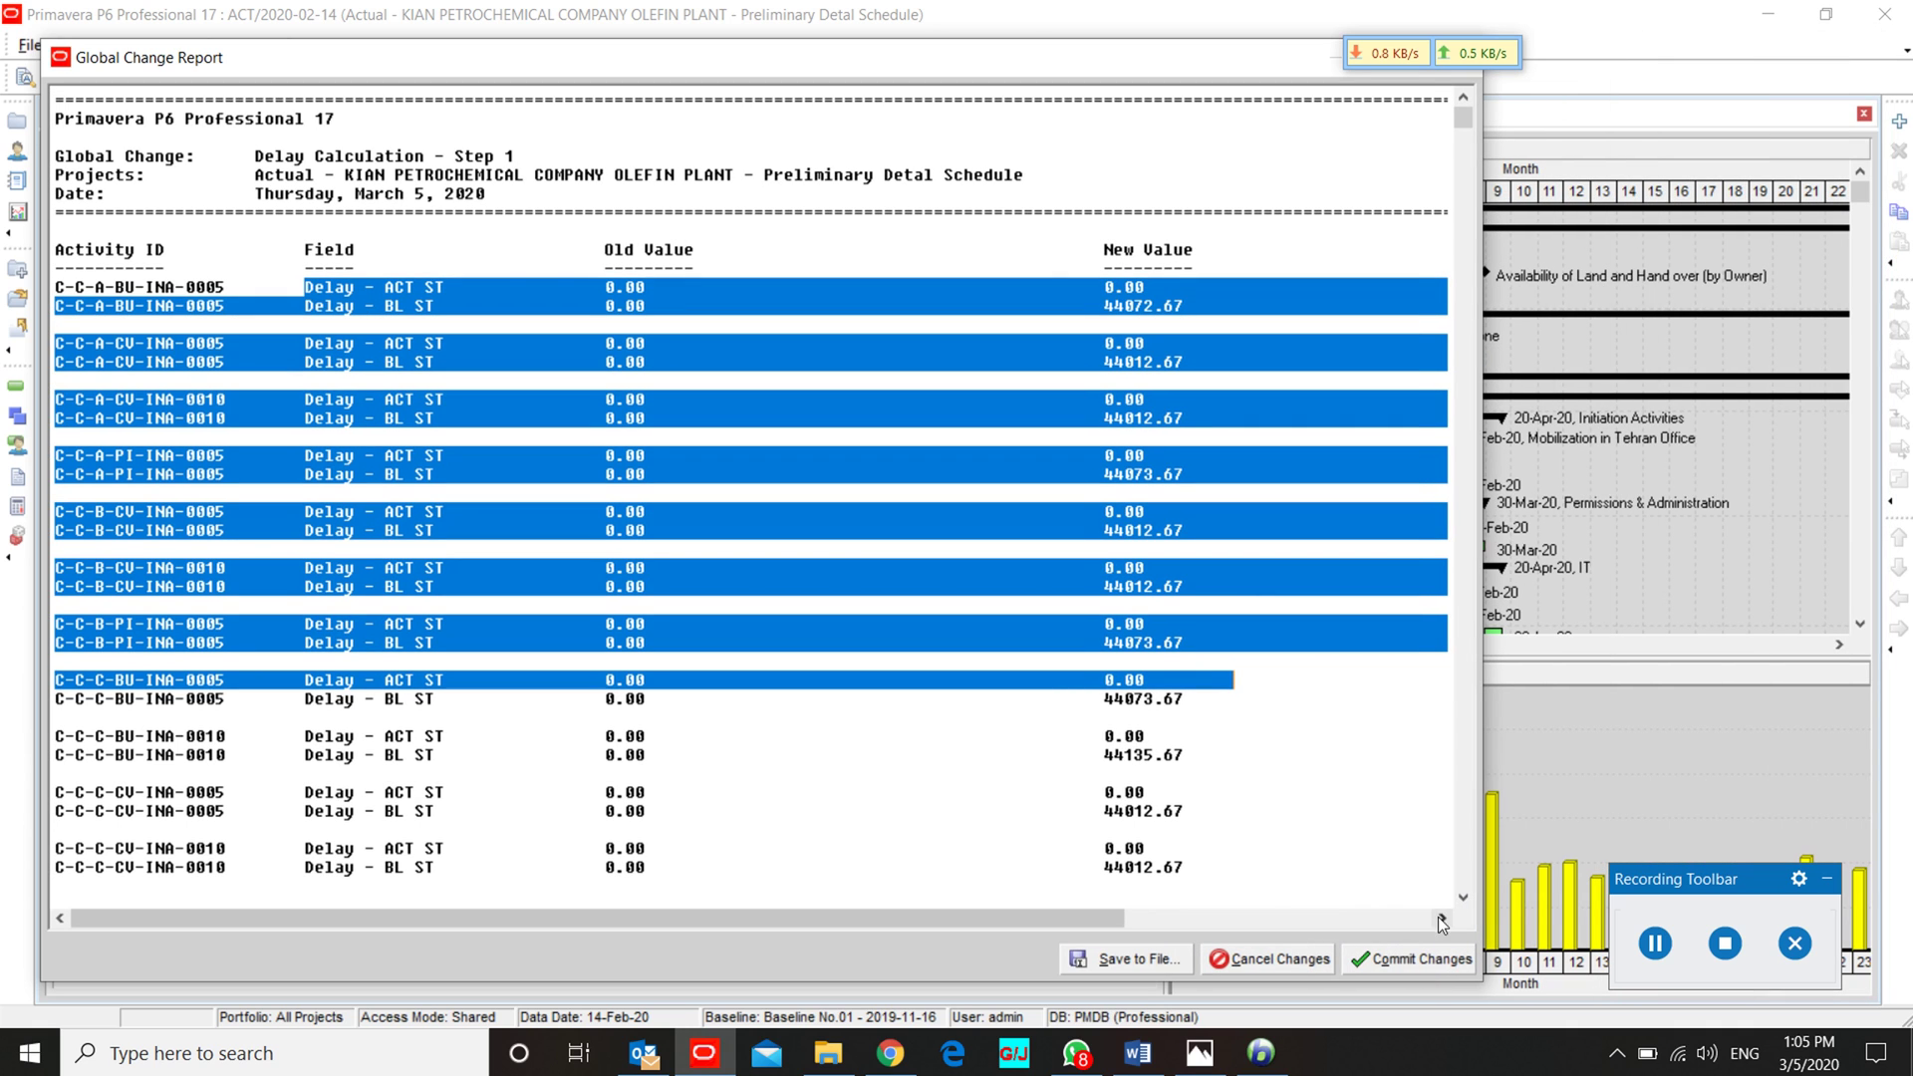
{"action": "left_click", "coordinate": [1437, 963]}
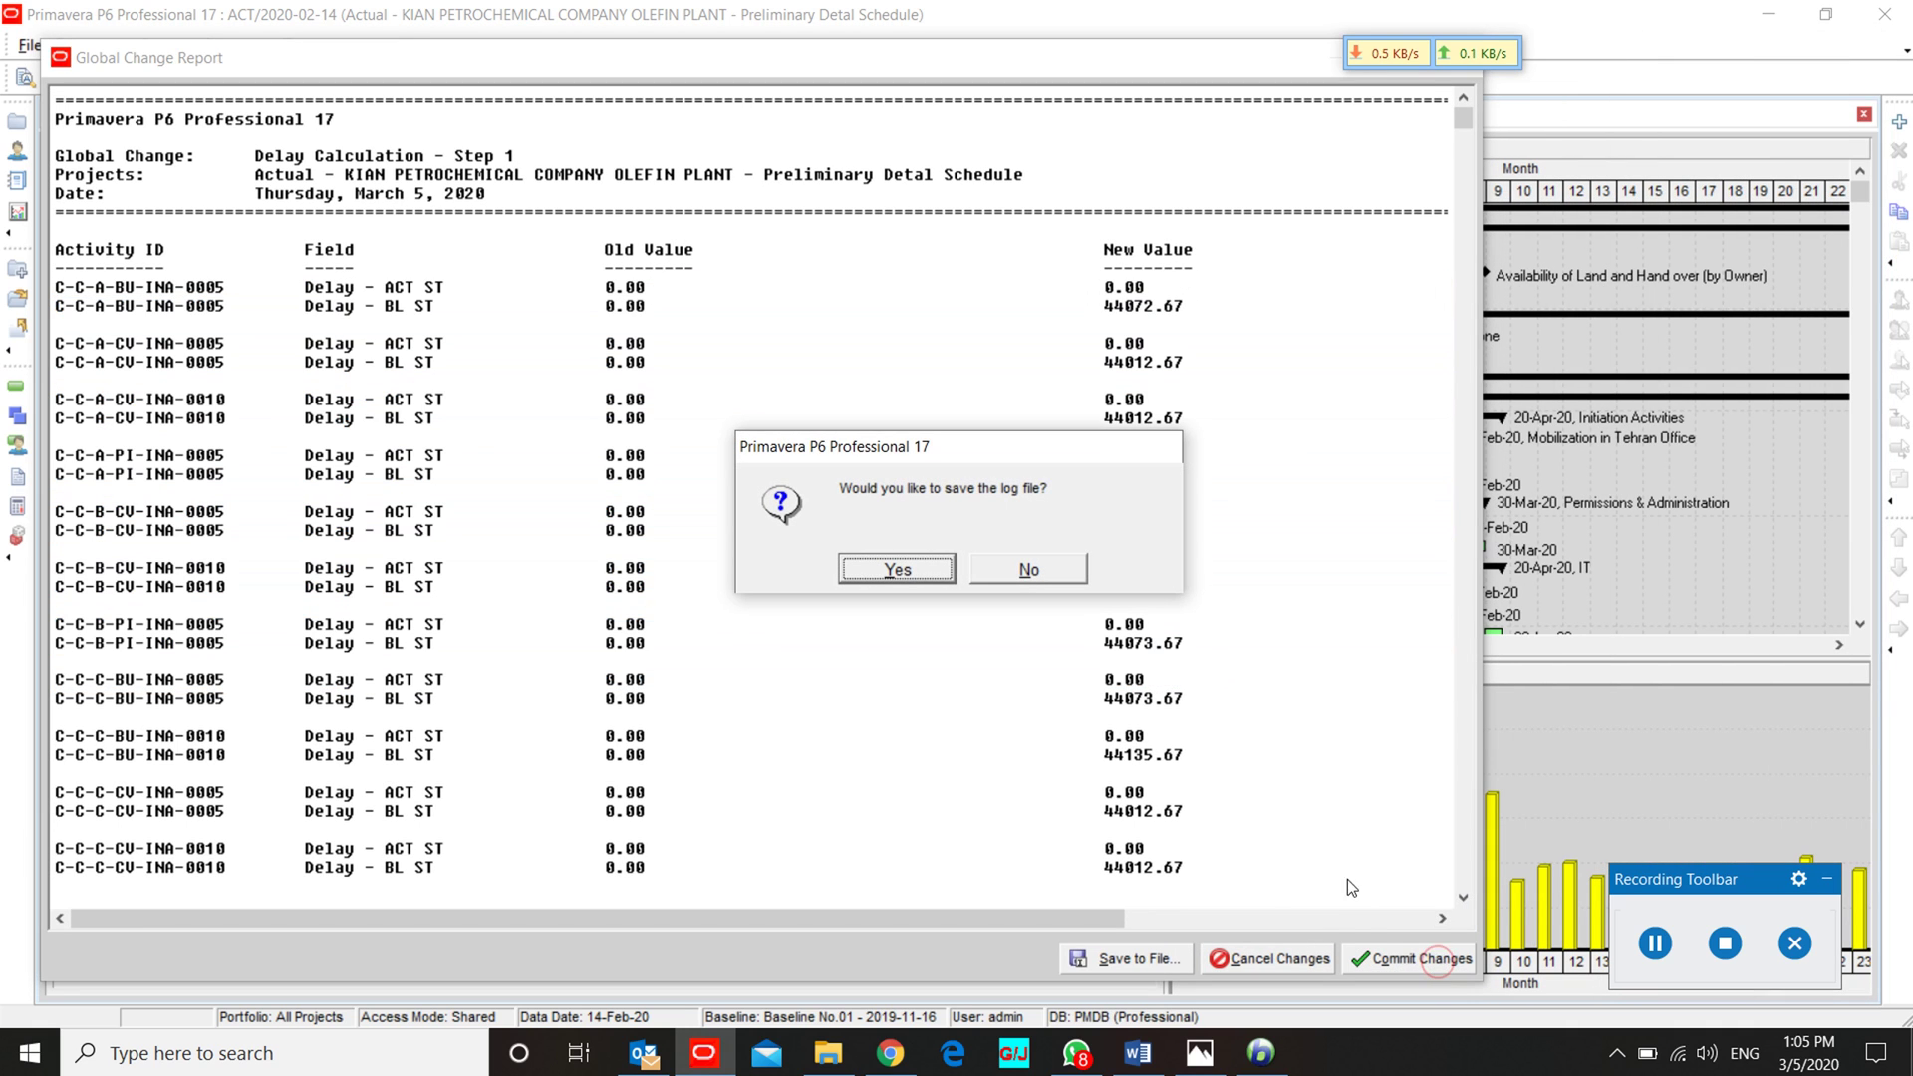
{"action": "left_click", "coordinate": [1027, 572]}
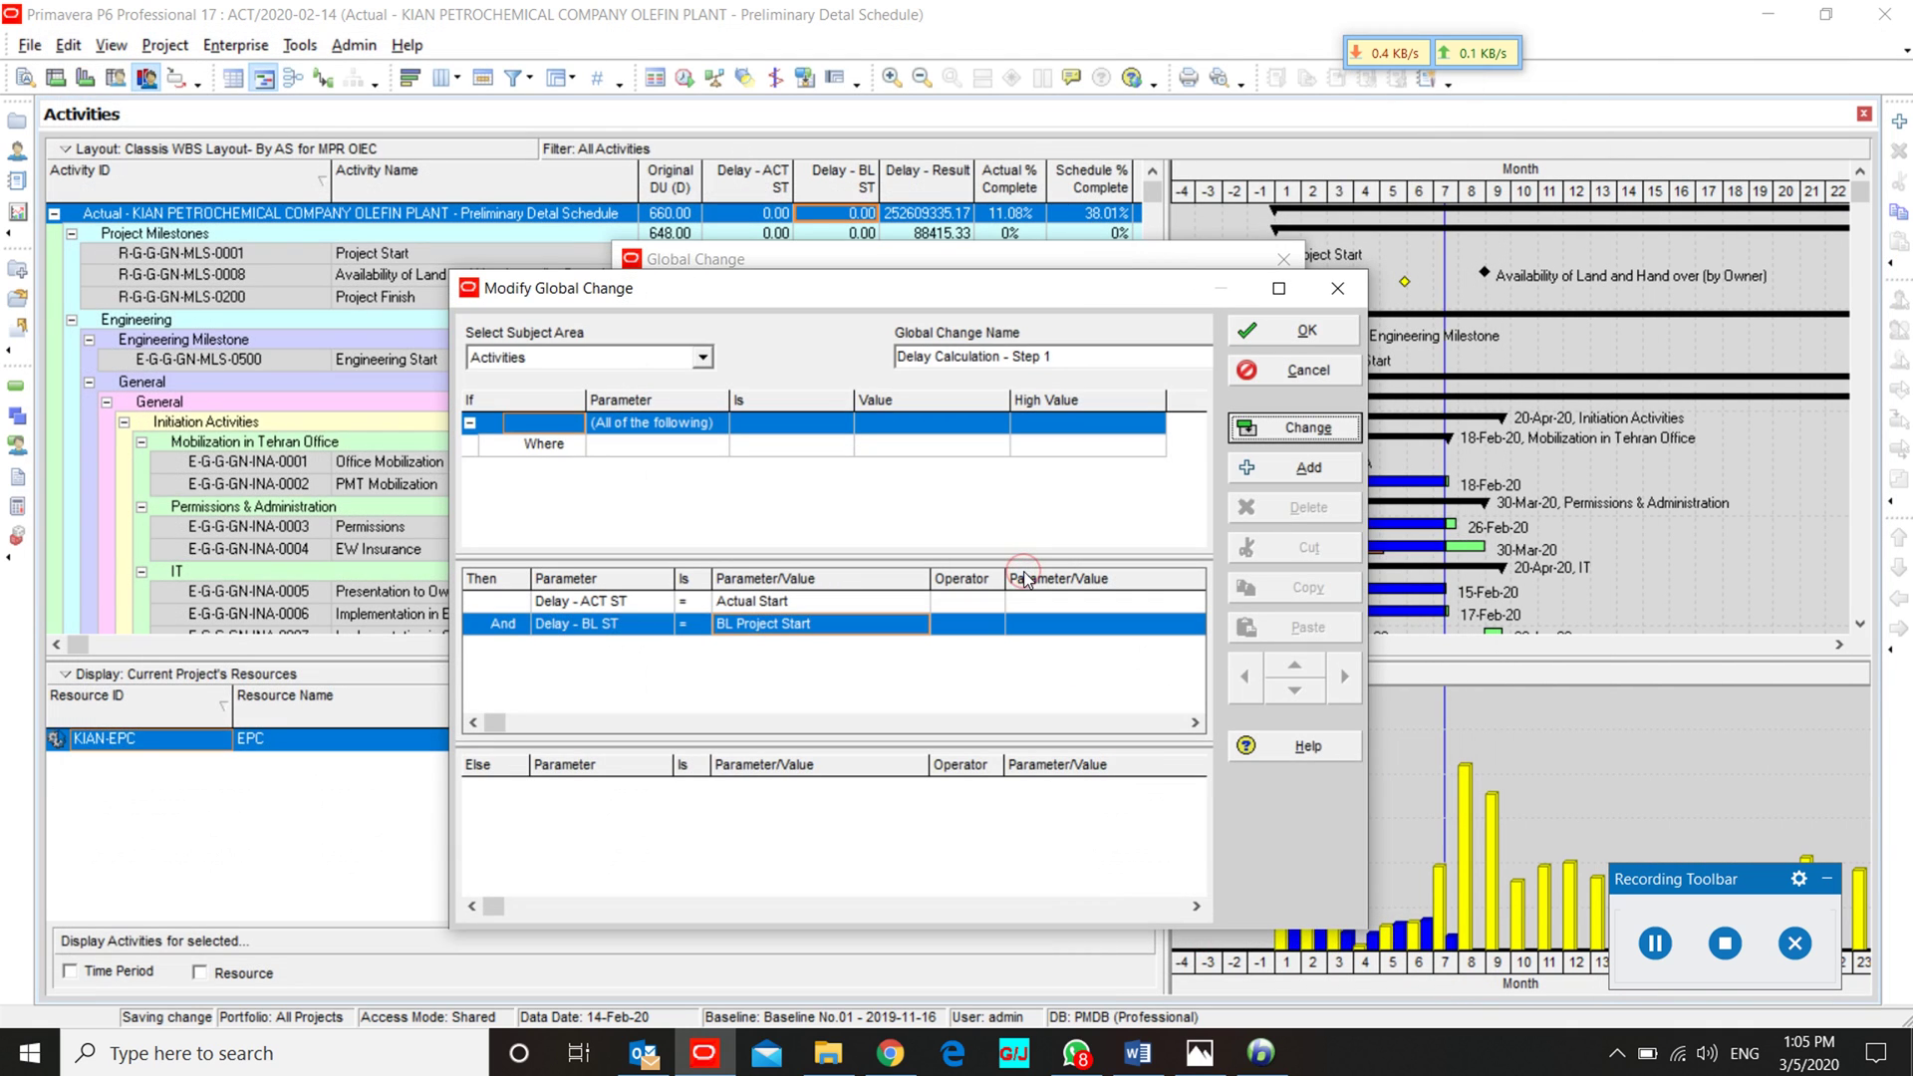
{"action": "left_click", "coordinate": [1345, 334]}
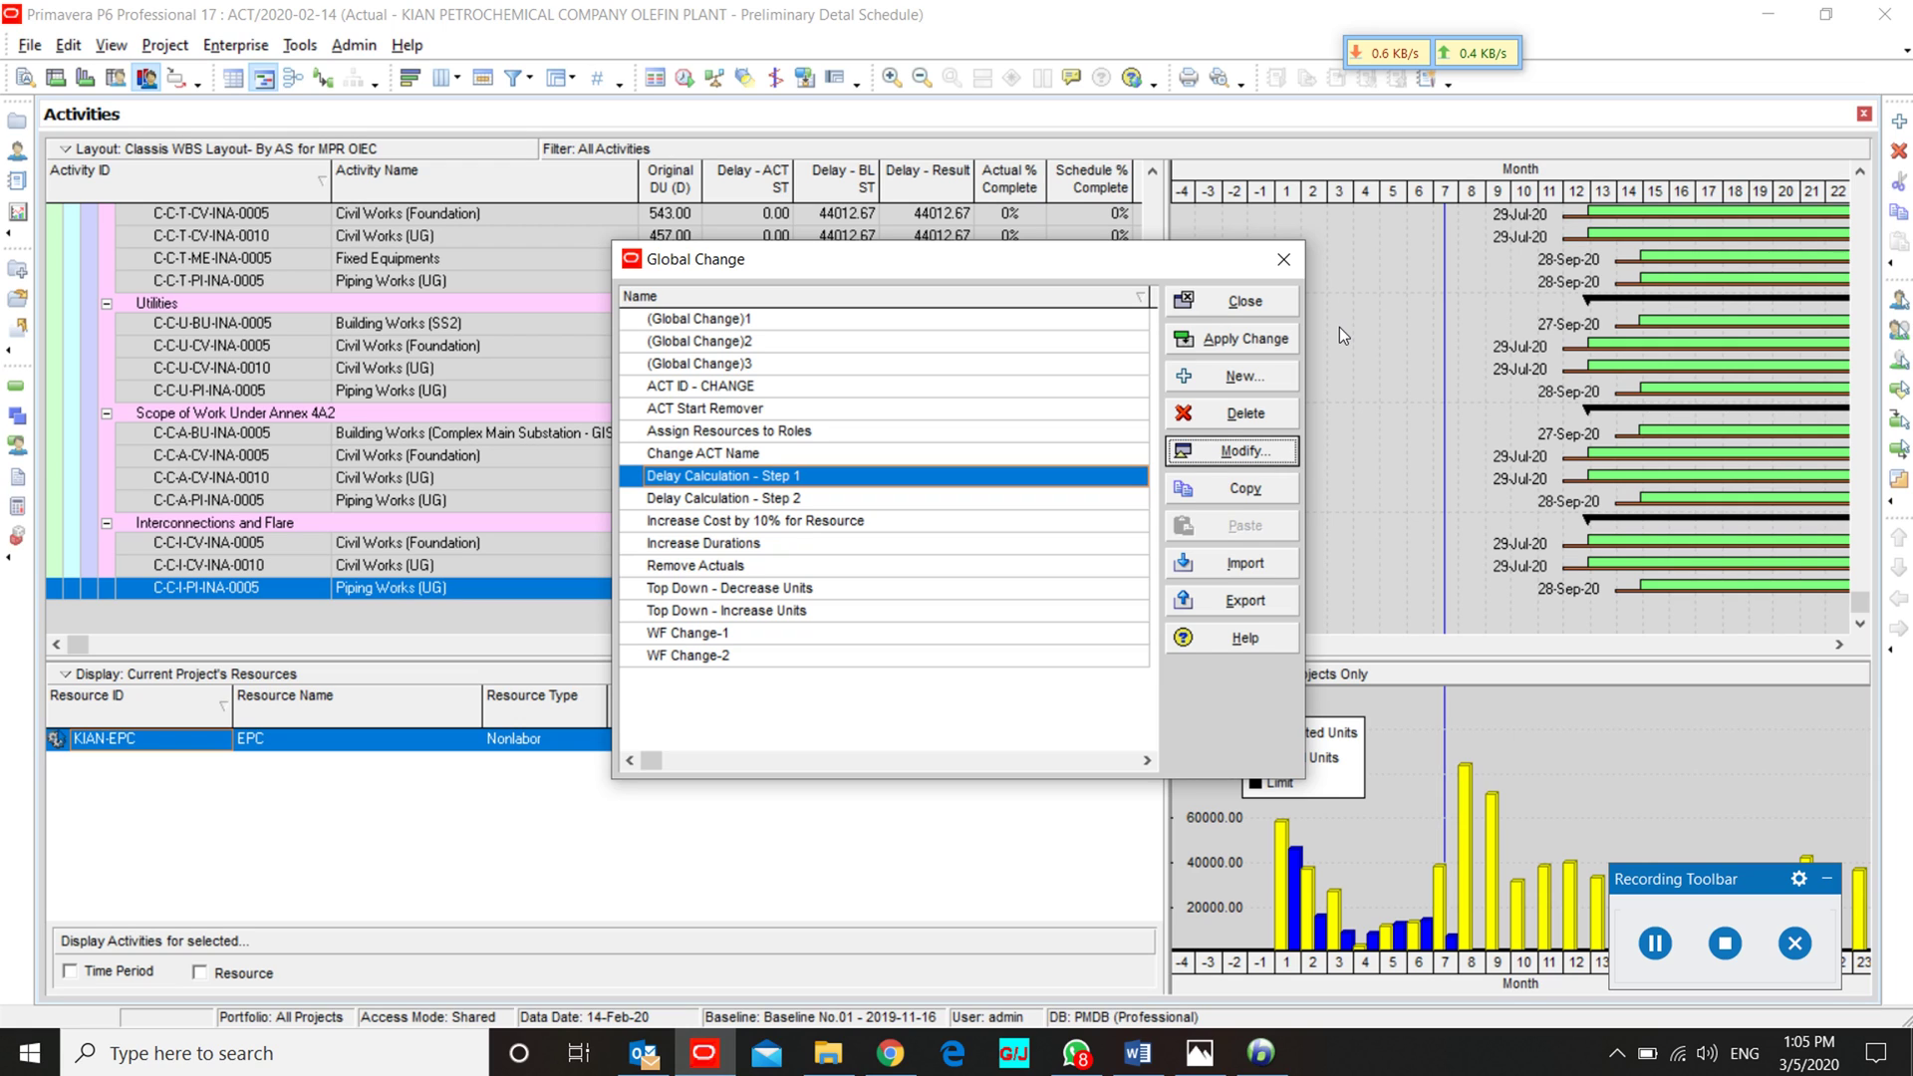
Step: Select "Delay Calculation - Step 2", close the global change list, and examine the project-level Delay - ACT ST and Delay - BL ST values
{"action": "left_click", "coordinate": [750, 500]}
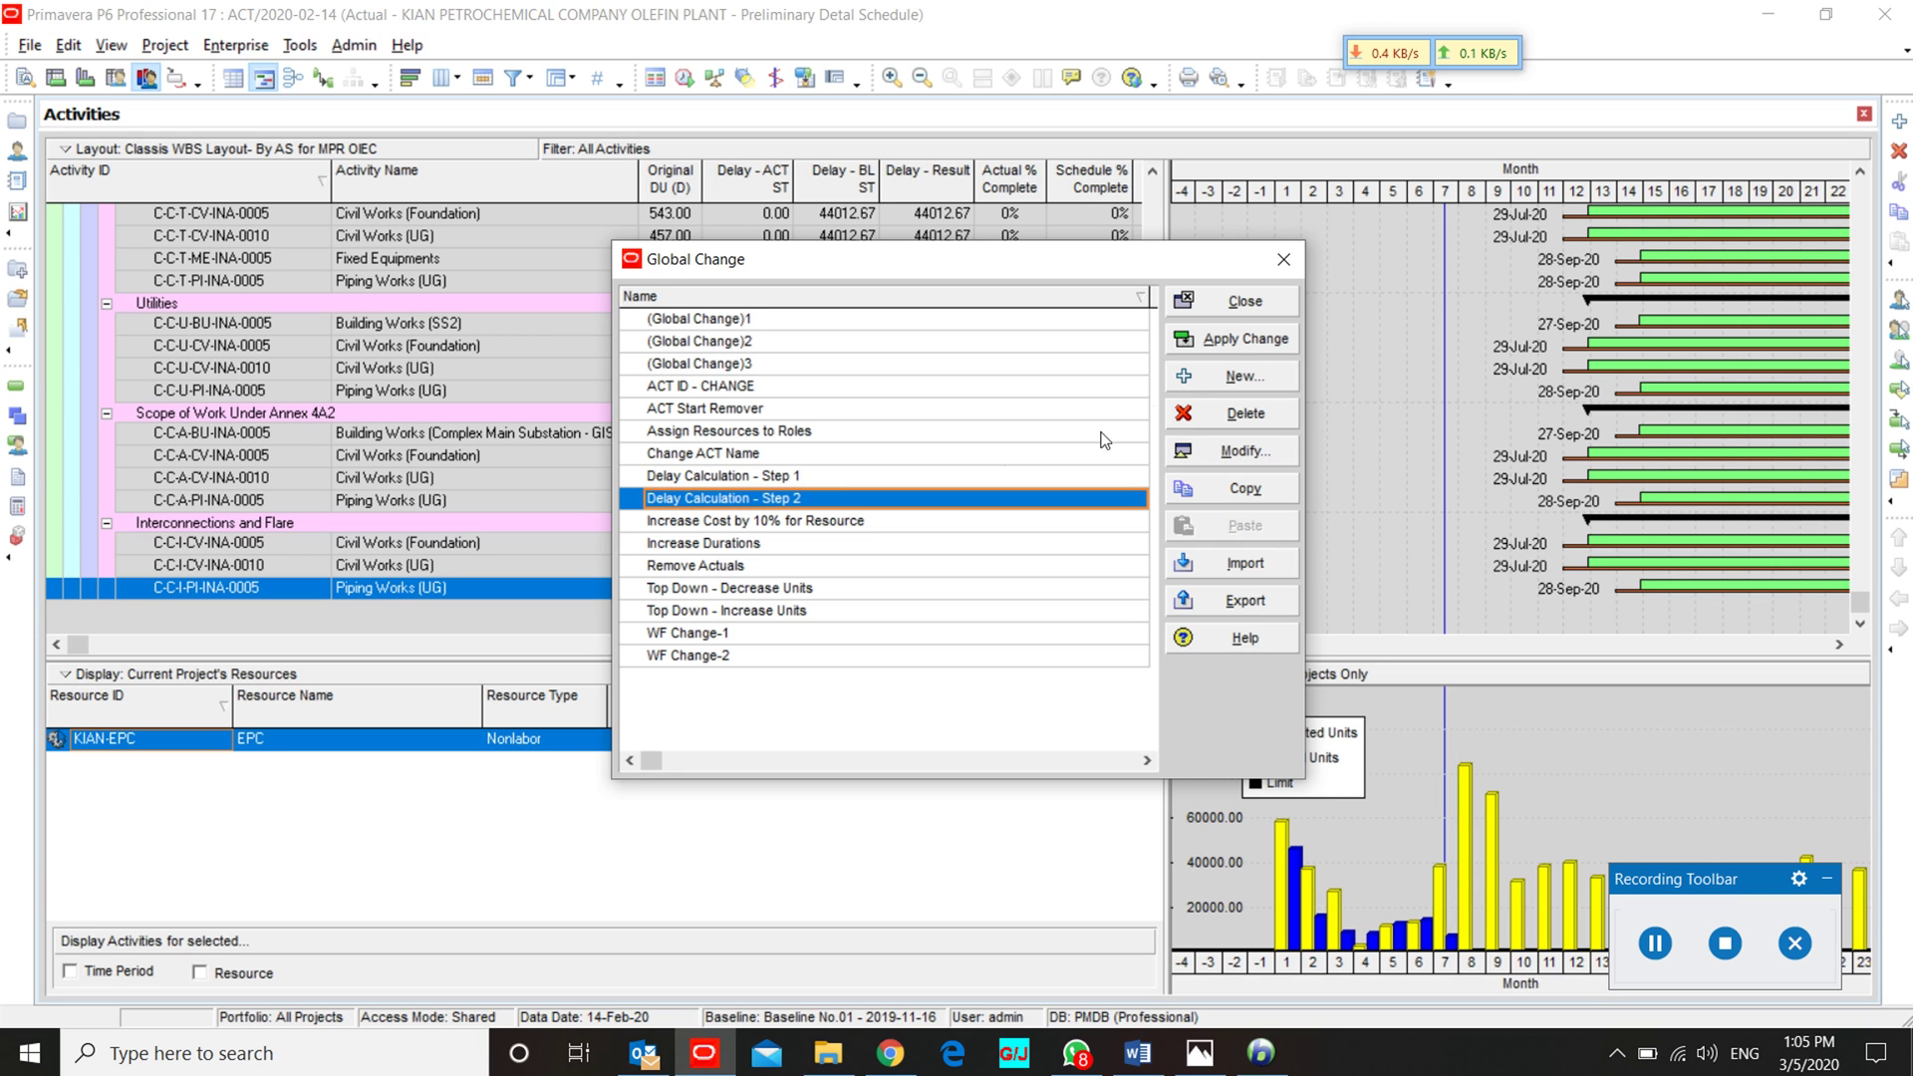
{"action": "left_click", "coordinate": [1236, 291]}
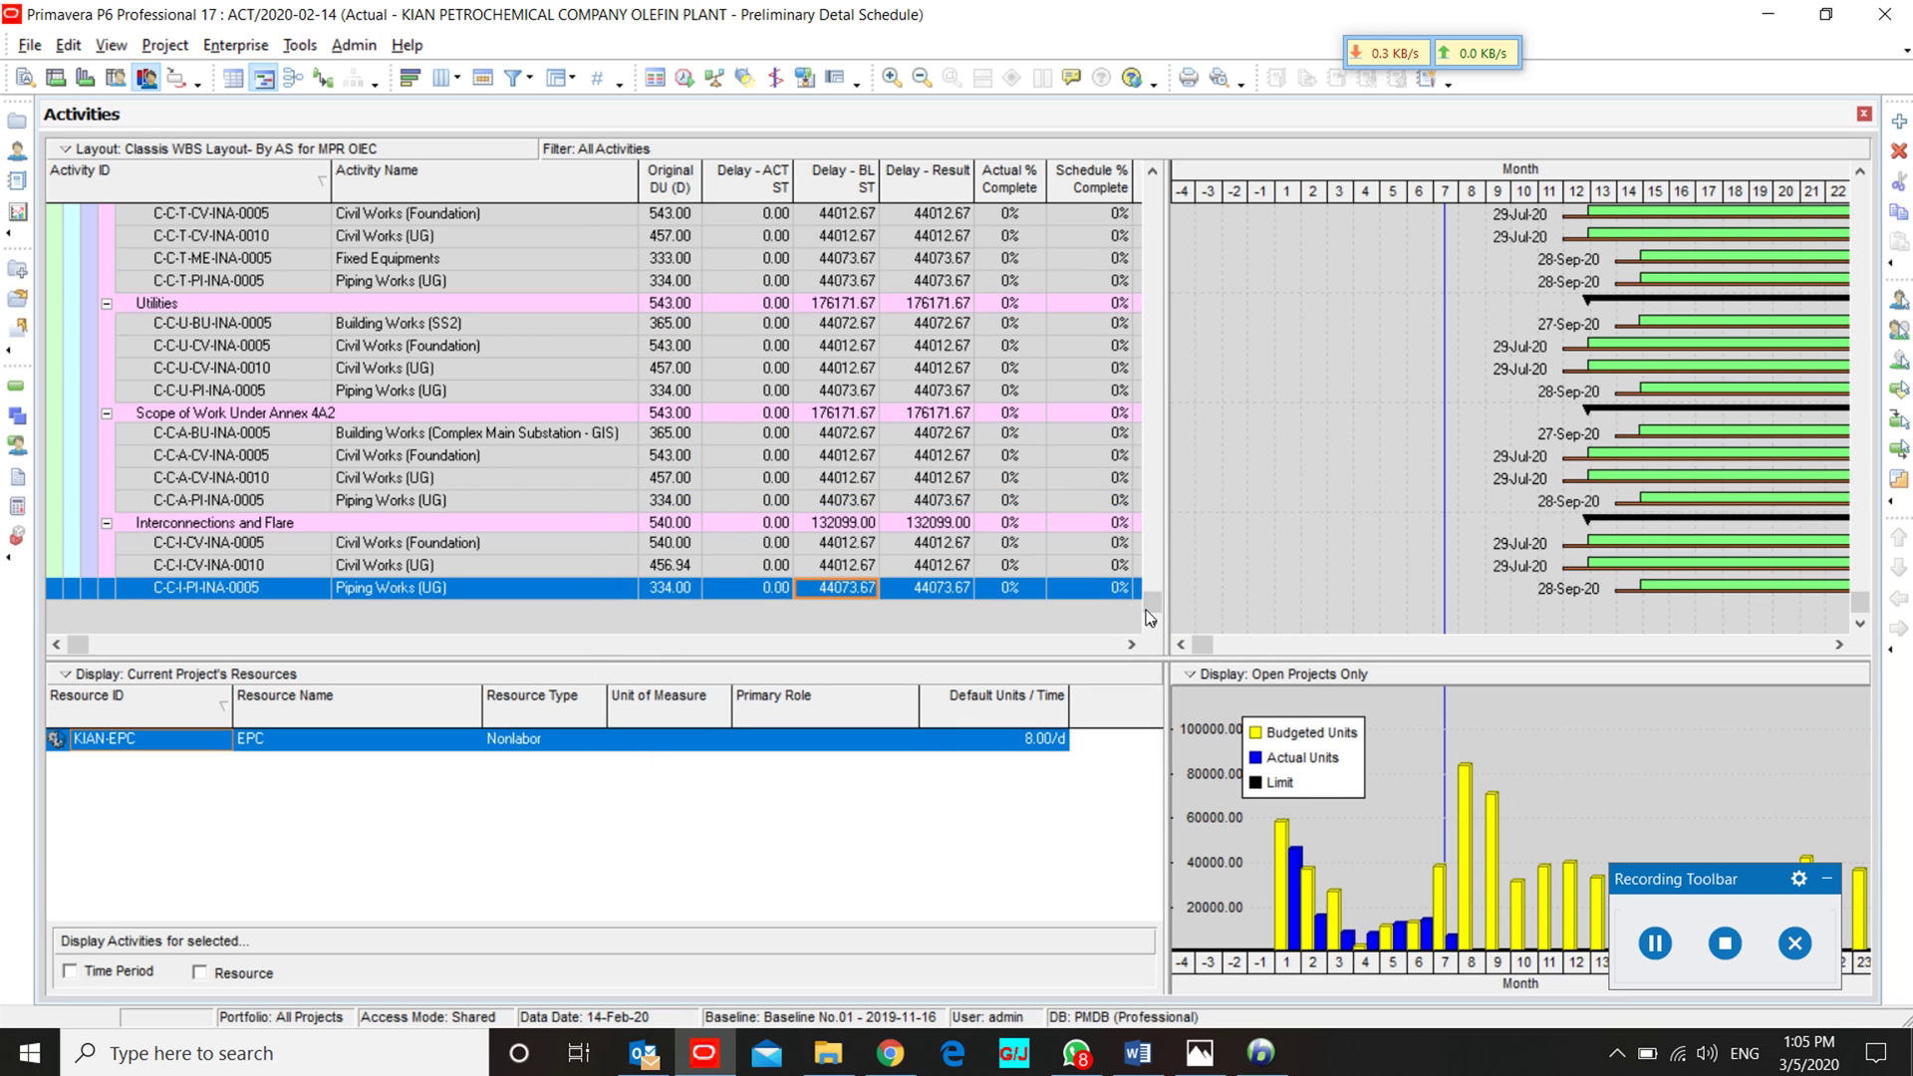
{"action": "left_click_drag", "start_coordinate": [1152, 603], "coordinate": [1123, 181]}
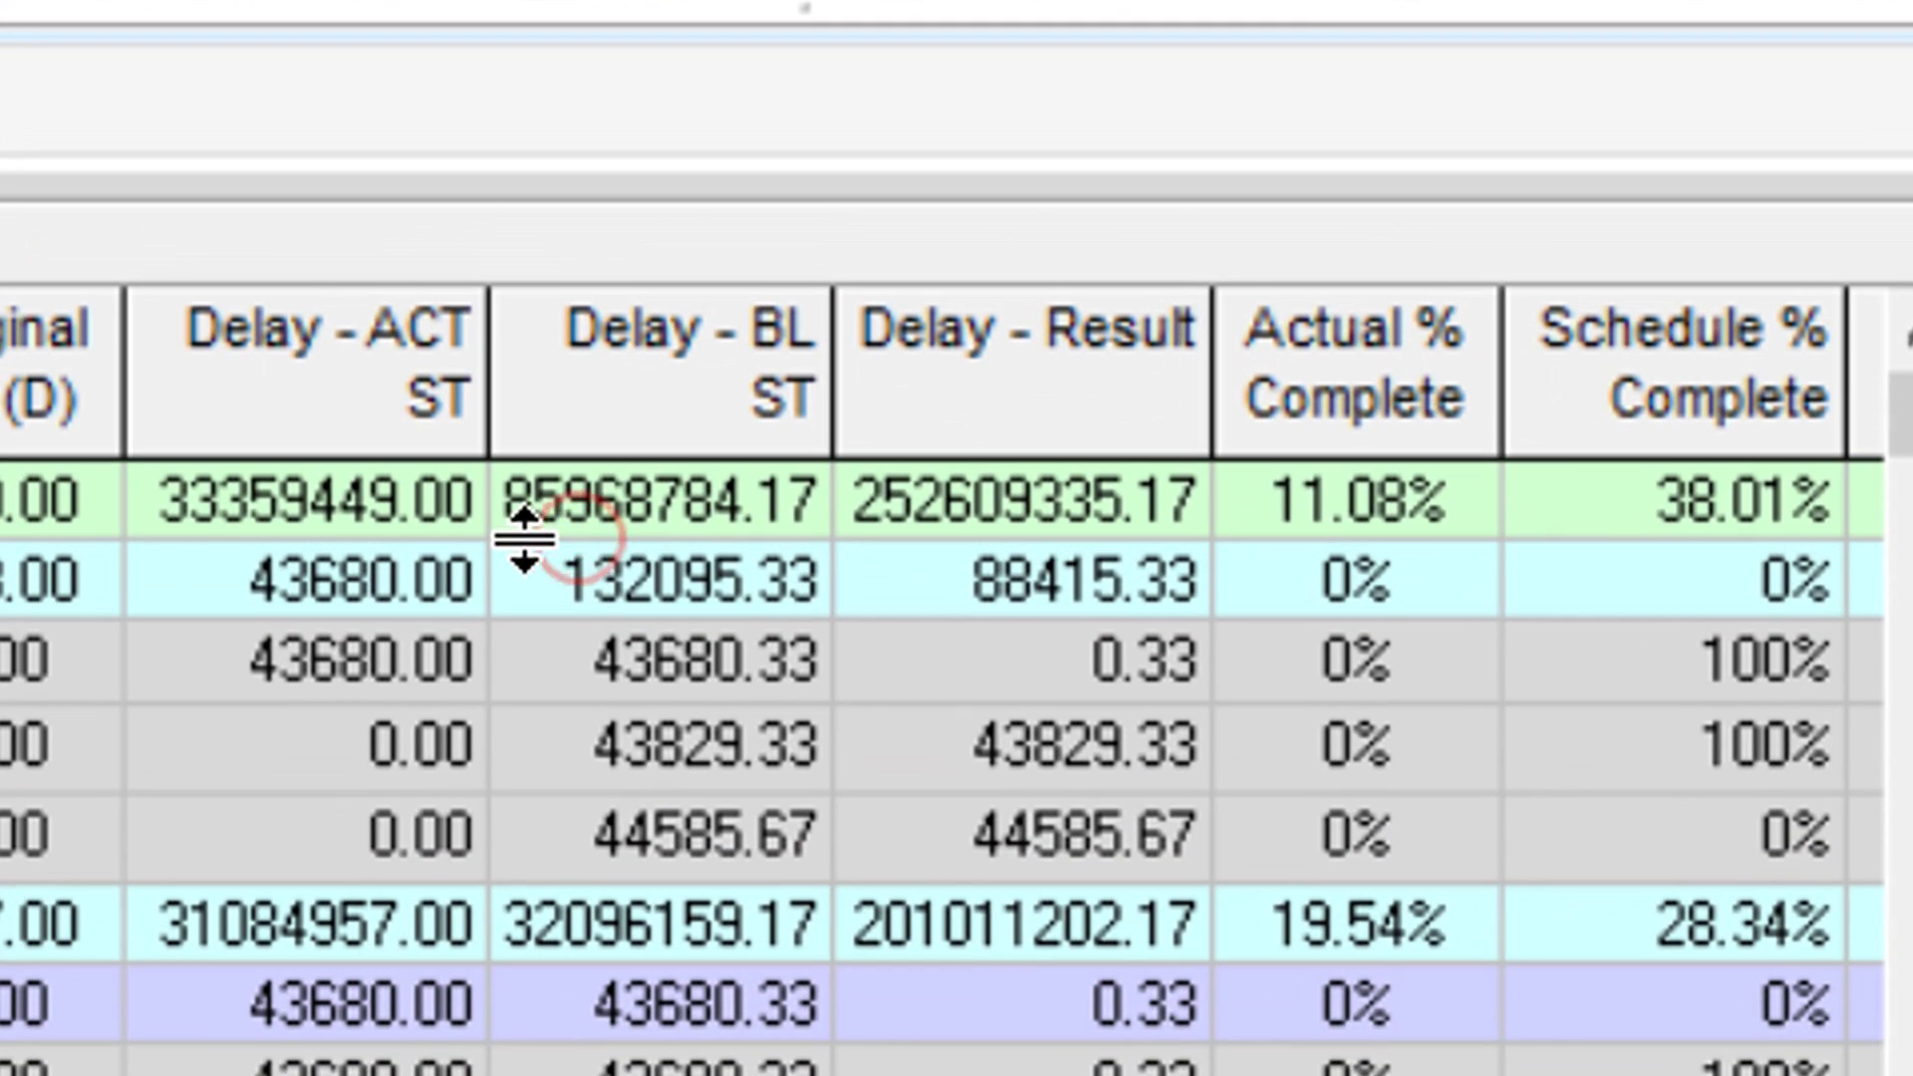
{"action": "left_click", "coordinate": [577, 504]}
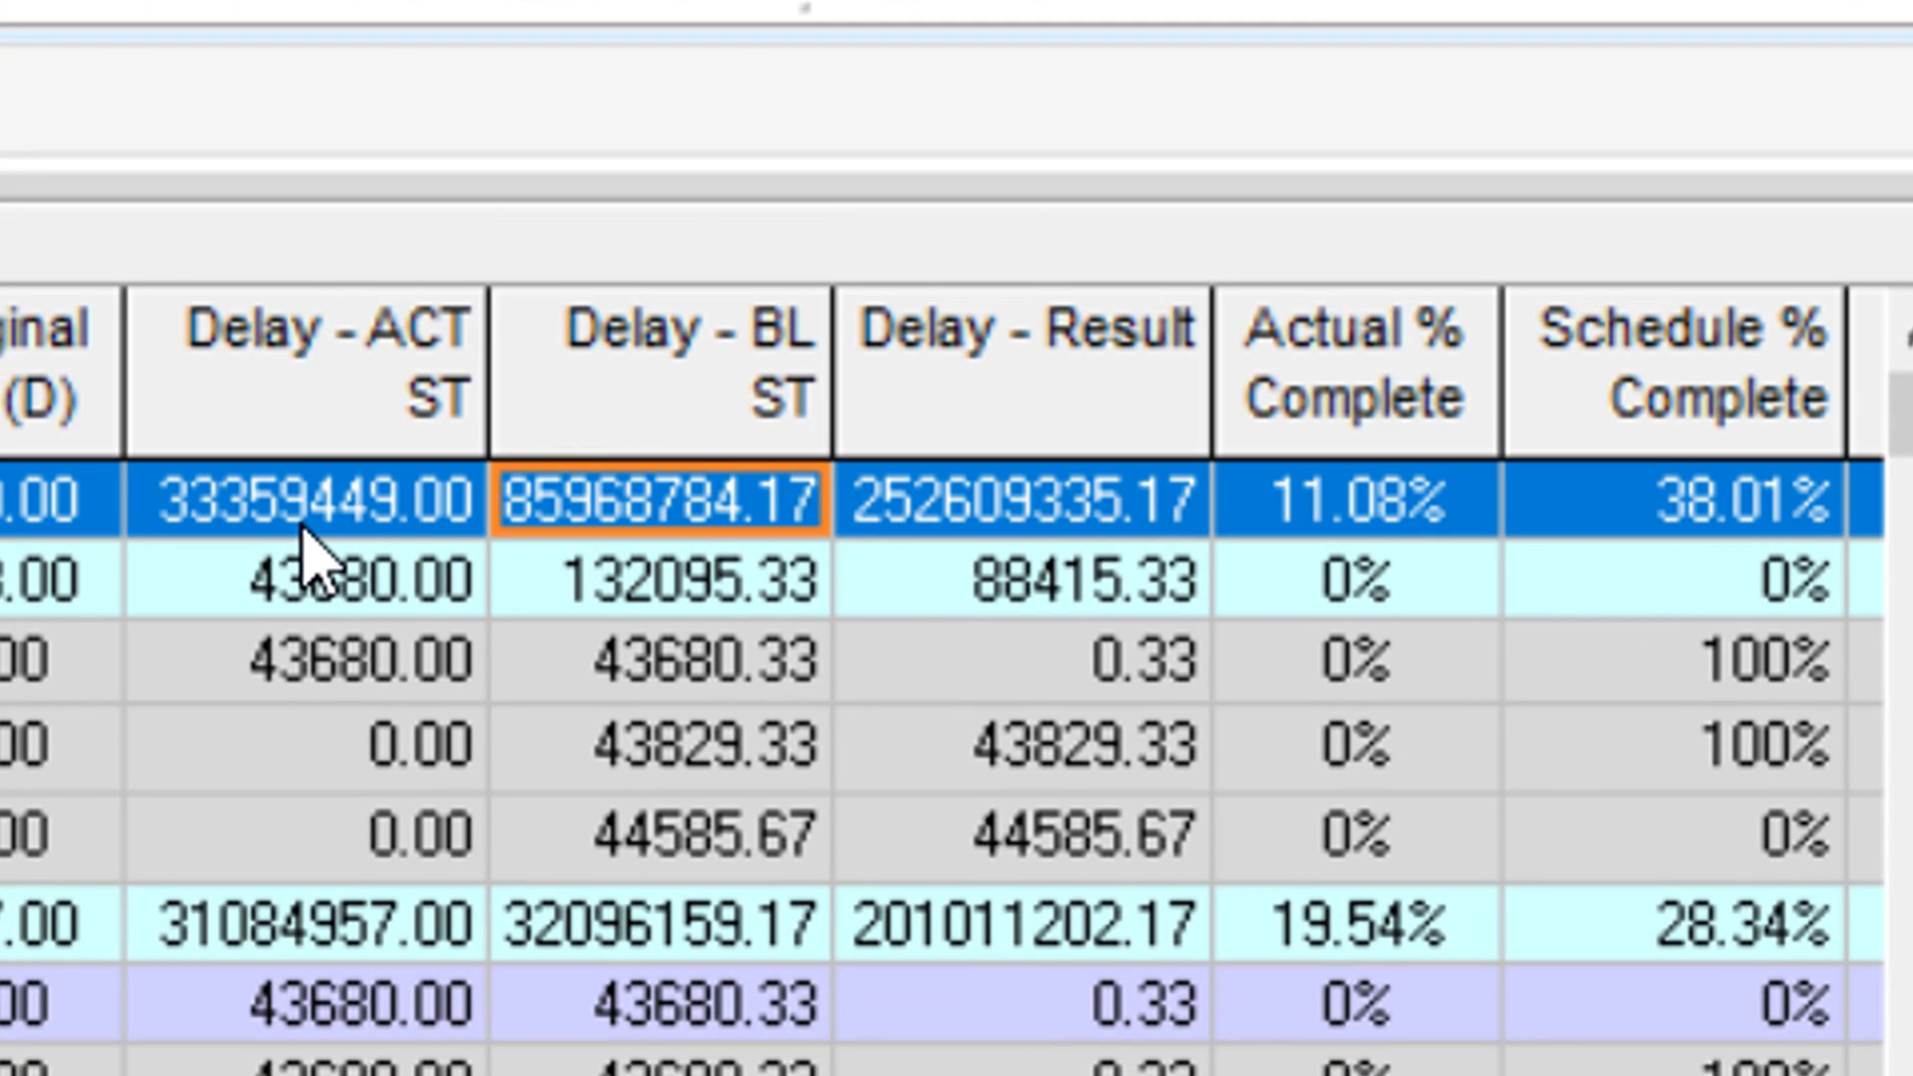
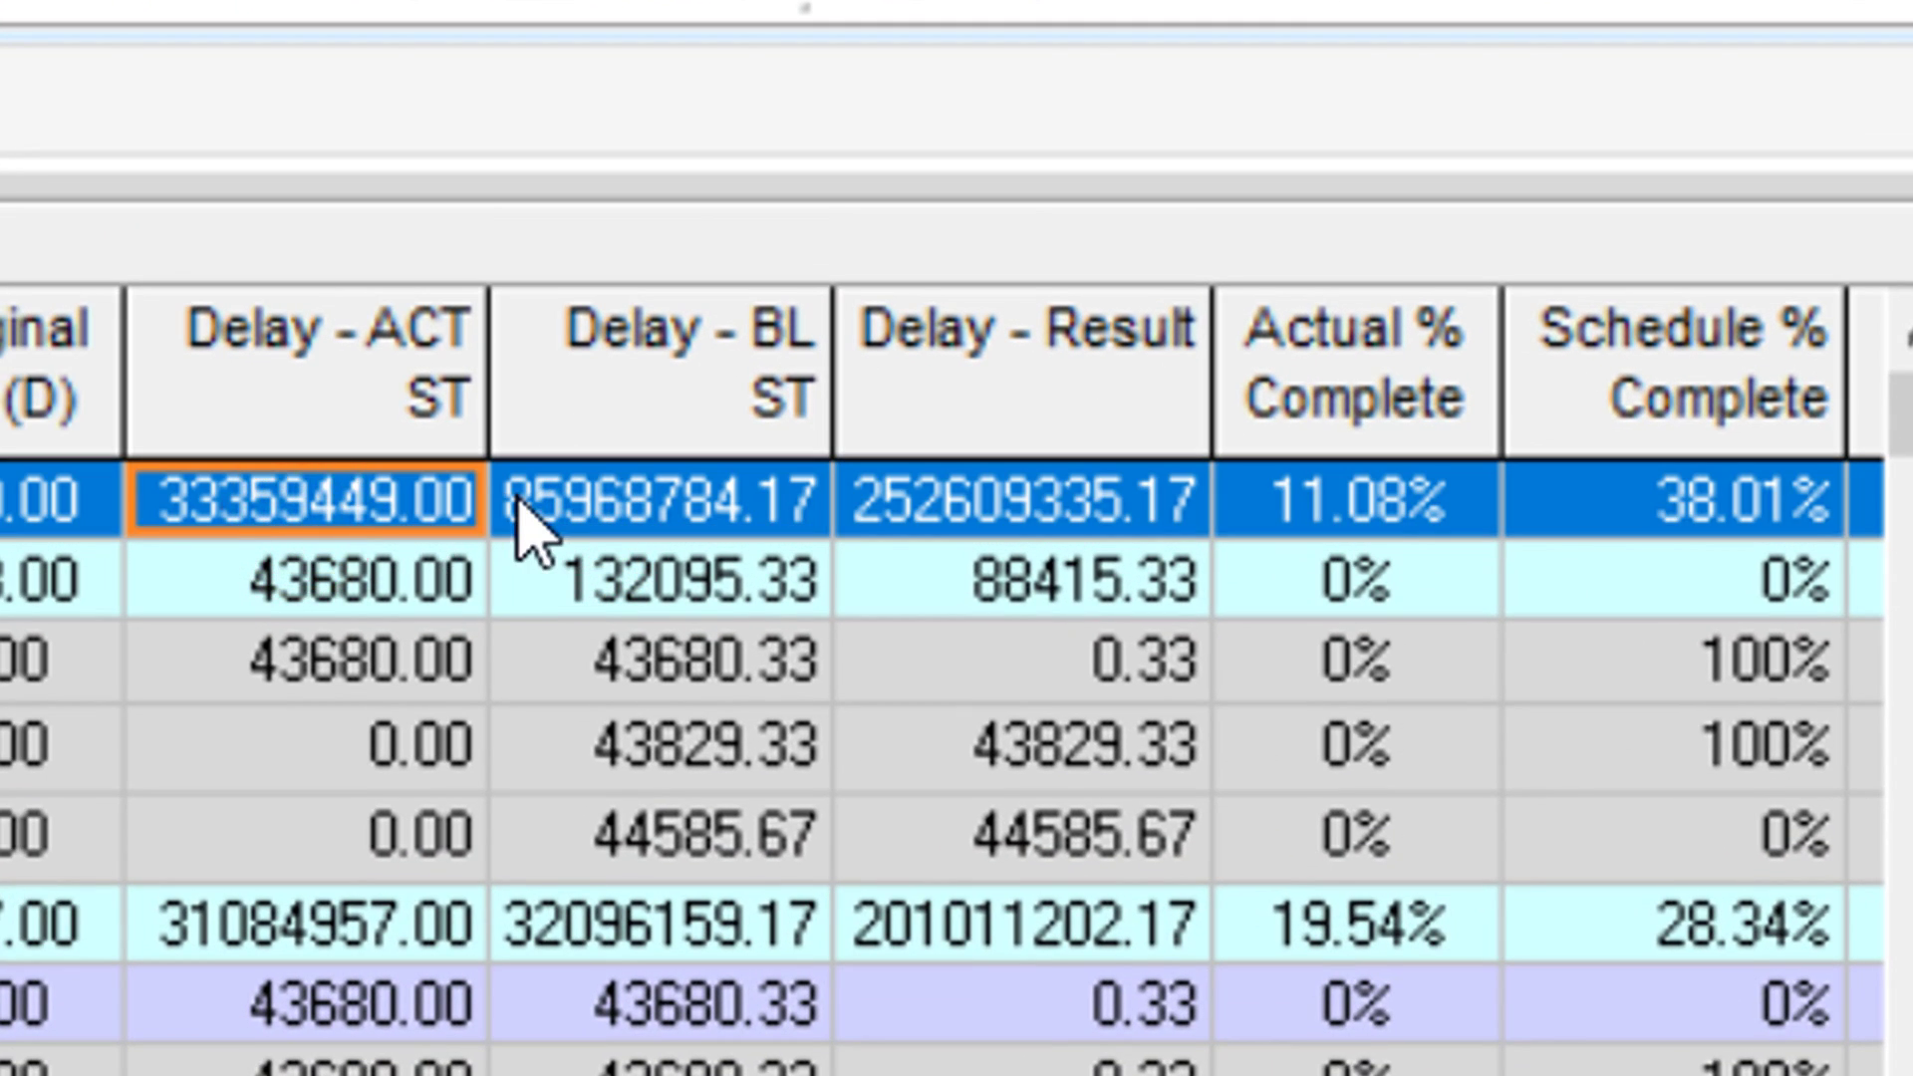
{"action": "left_click", "coordinate": [518, 508]}
{"action": "left_click", "coordinate": [476, 501]}
{"action": "left_click", "coordinate": [543, 503]}
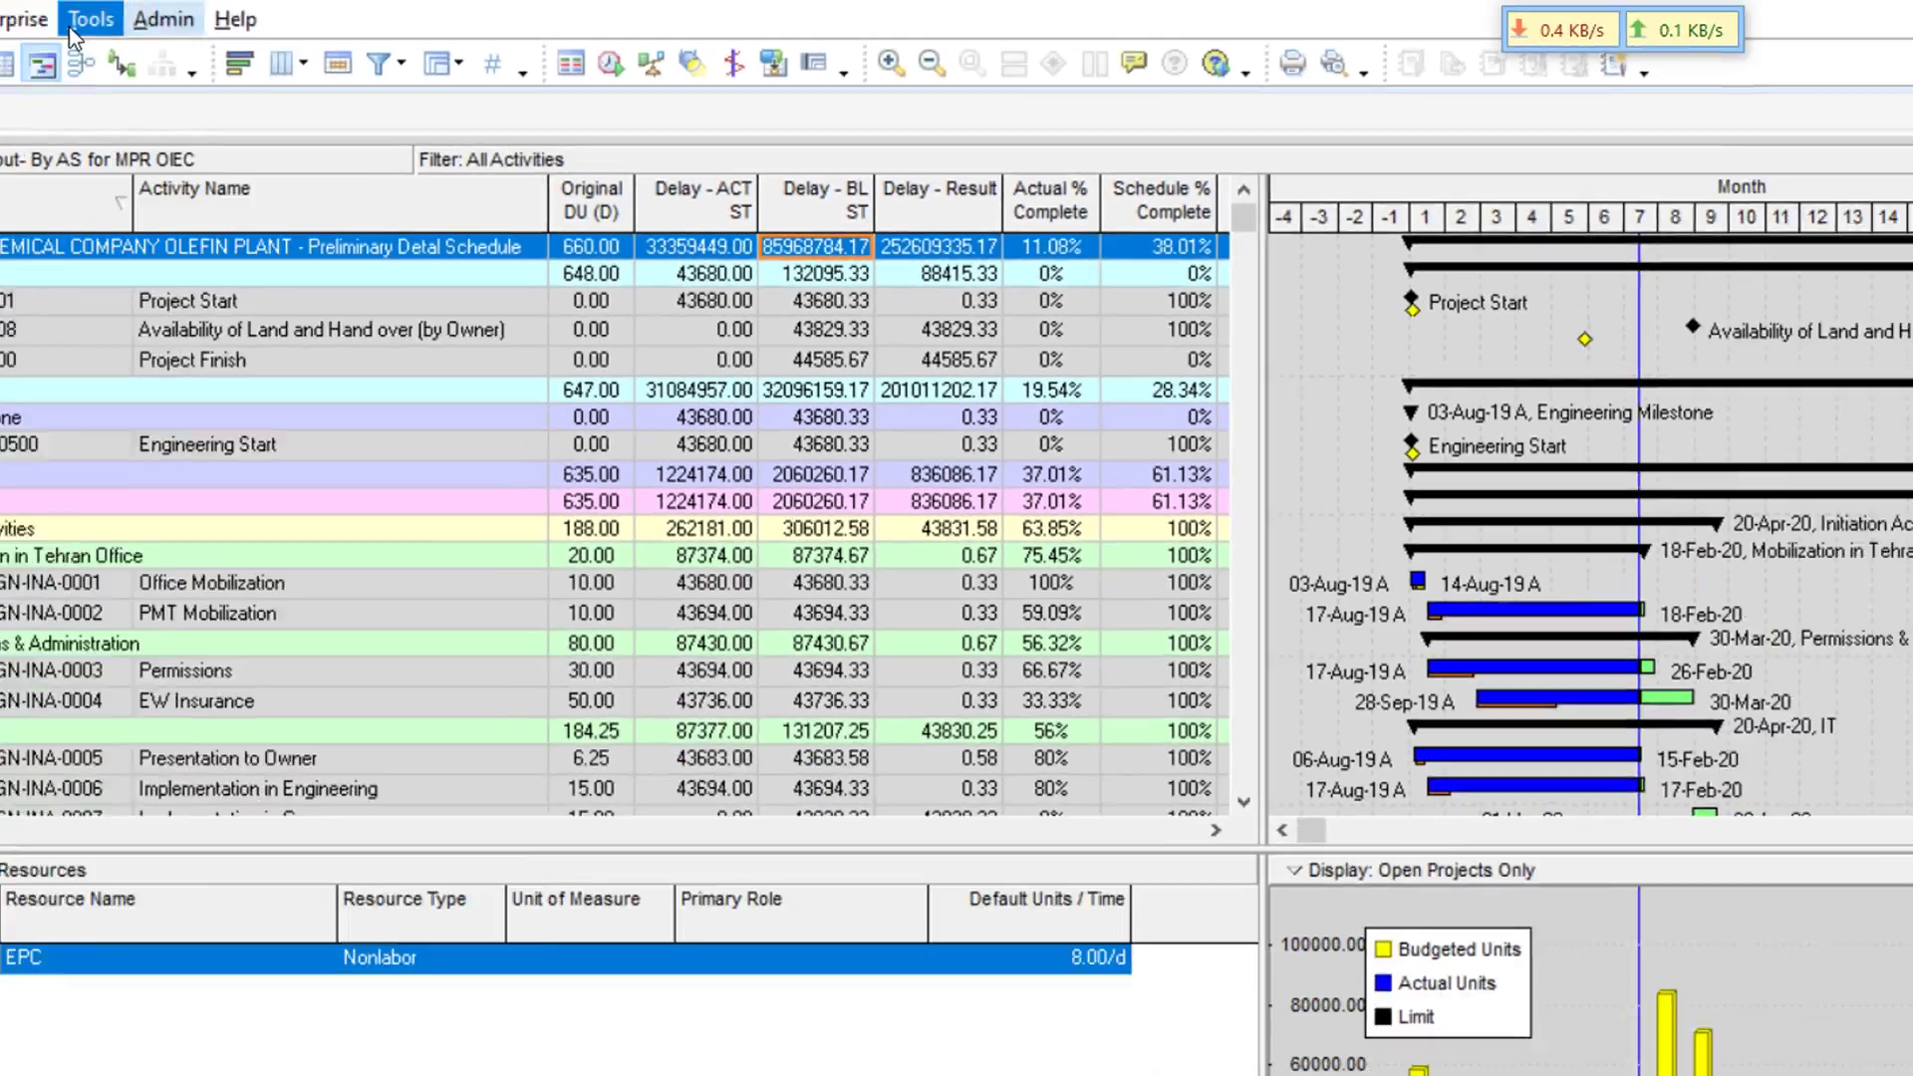
Step: Open the "Delay Calculation - Step 2" global change for modification
{"action": "left_click", "coordinate": [295, 45]}
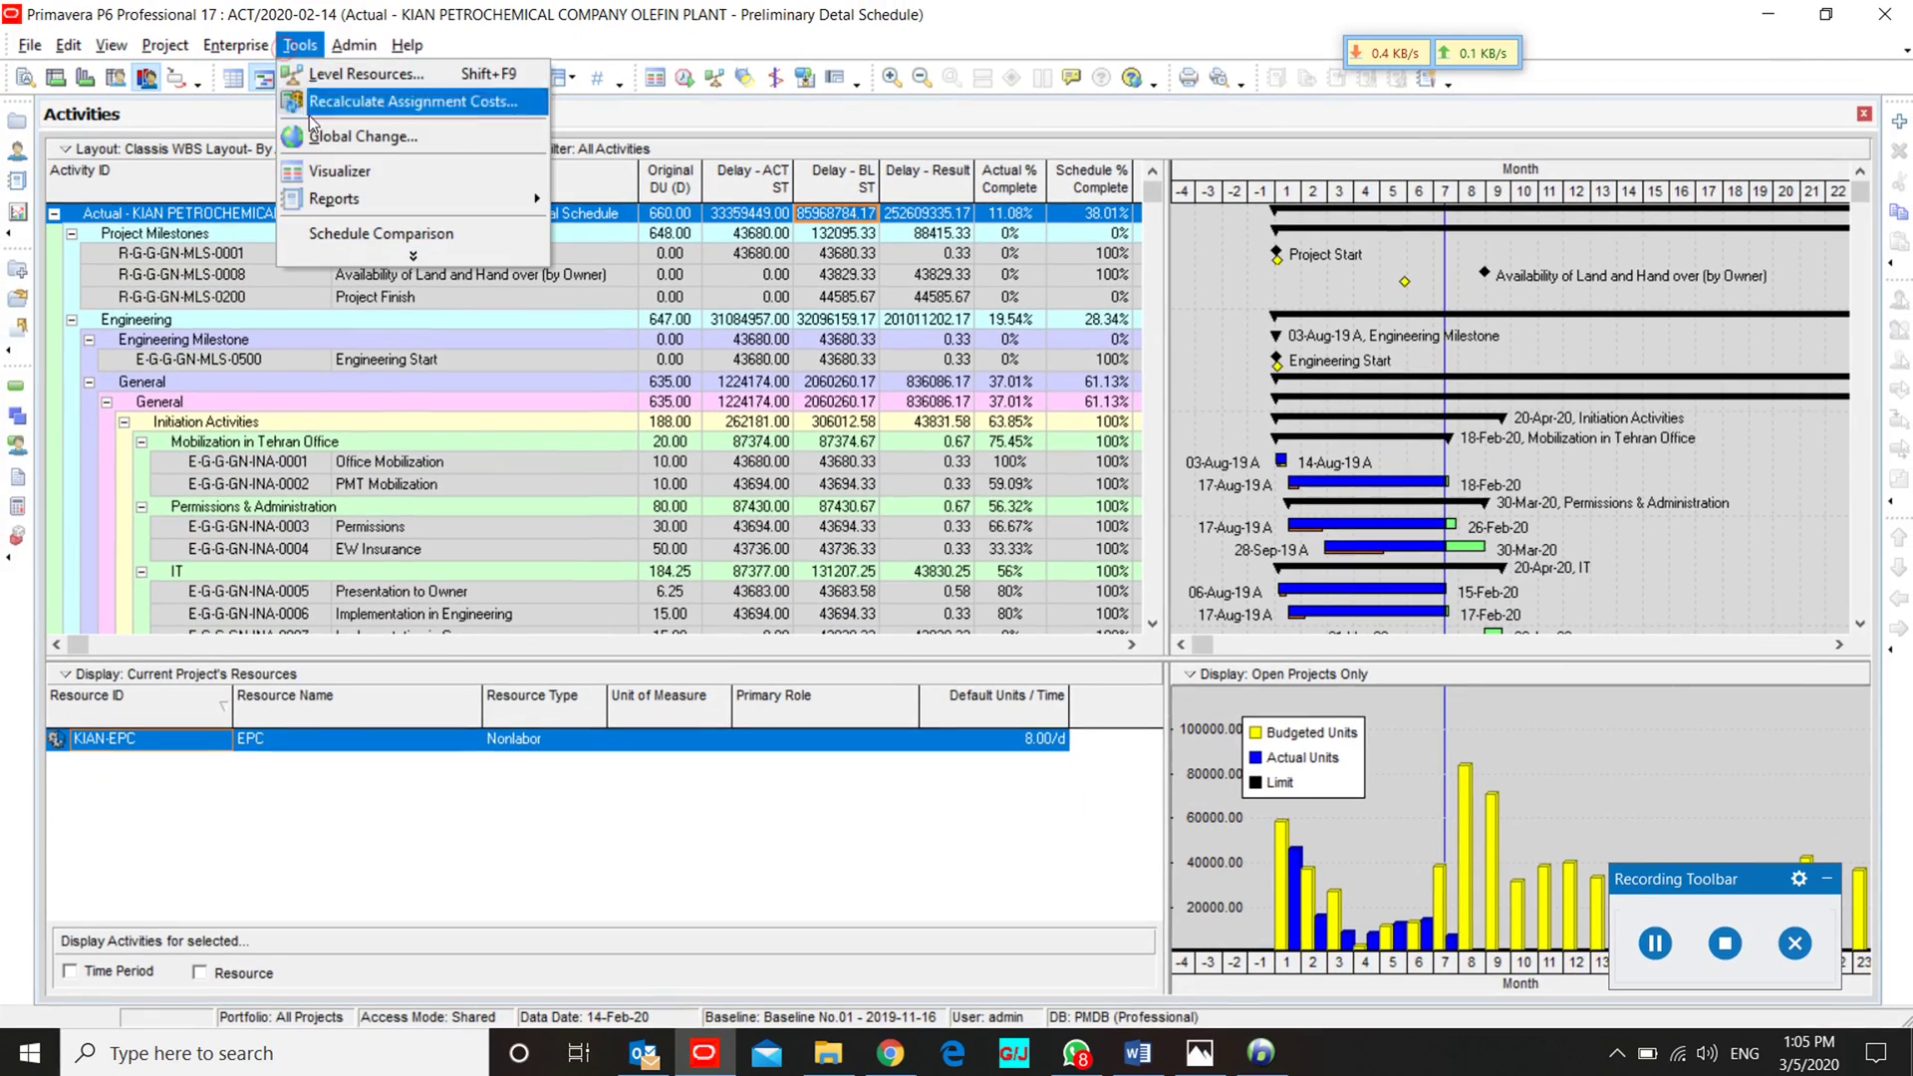
{"action": "left_click", "coordinate": [363, 136]}
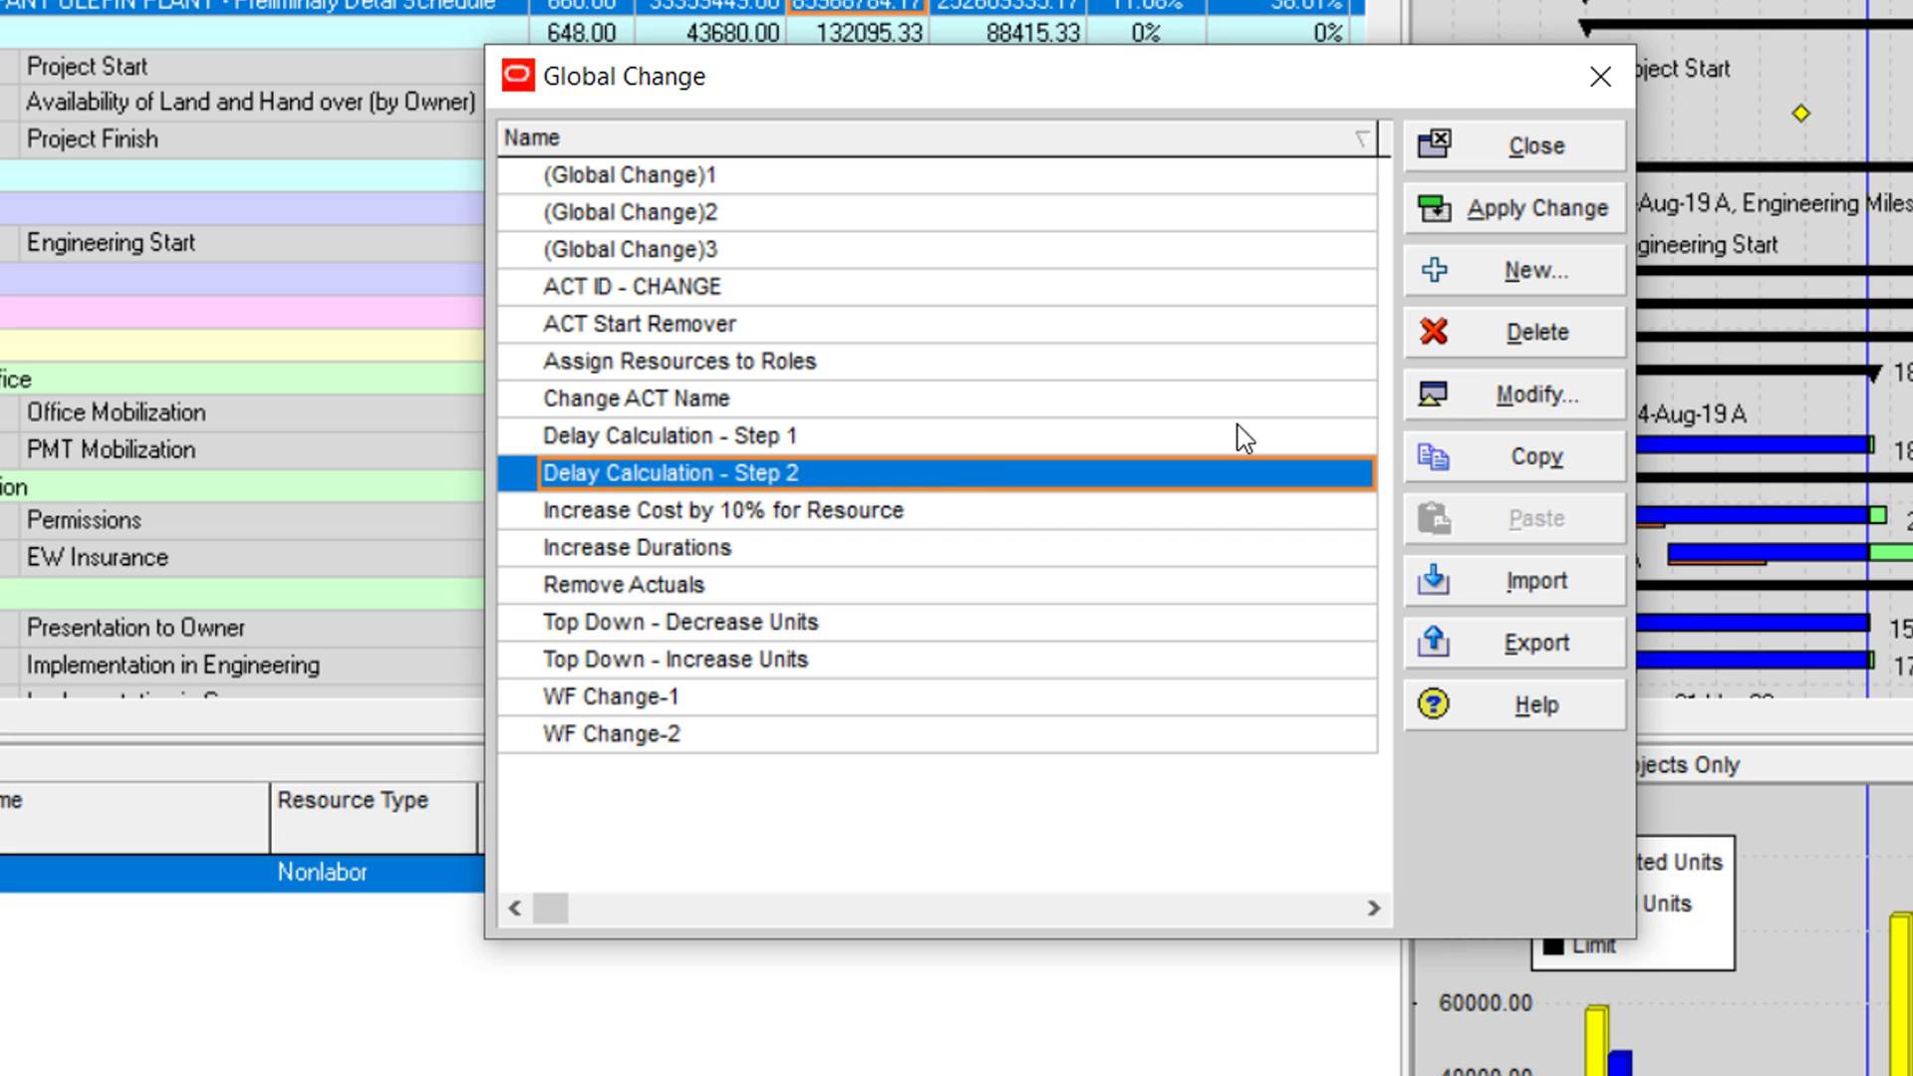
{"action": "left_click", "coordinate": [1556, 403]}
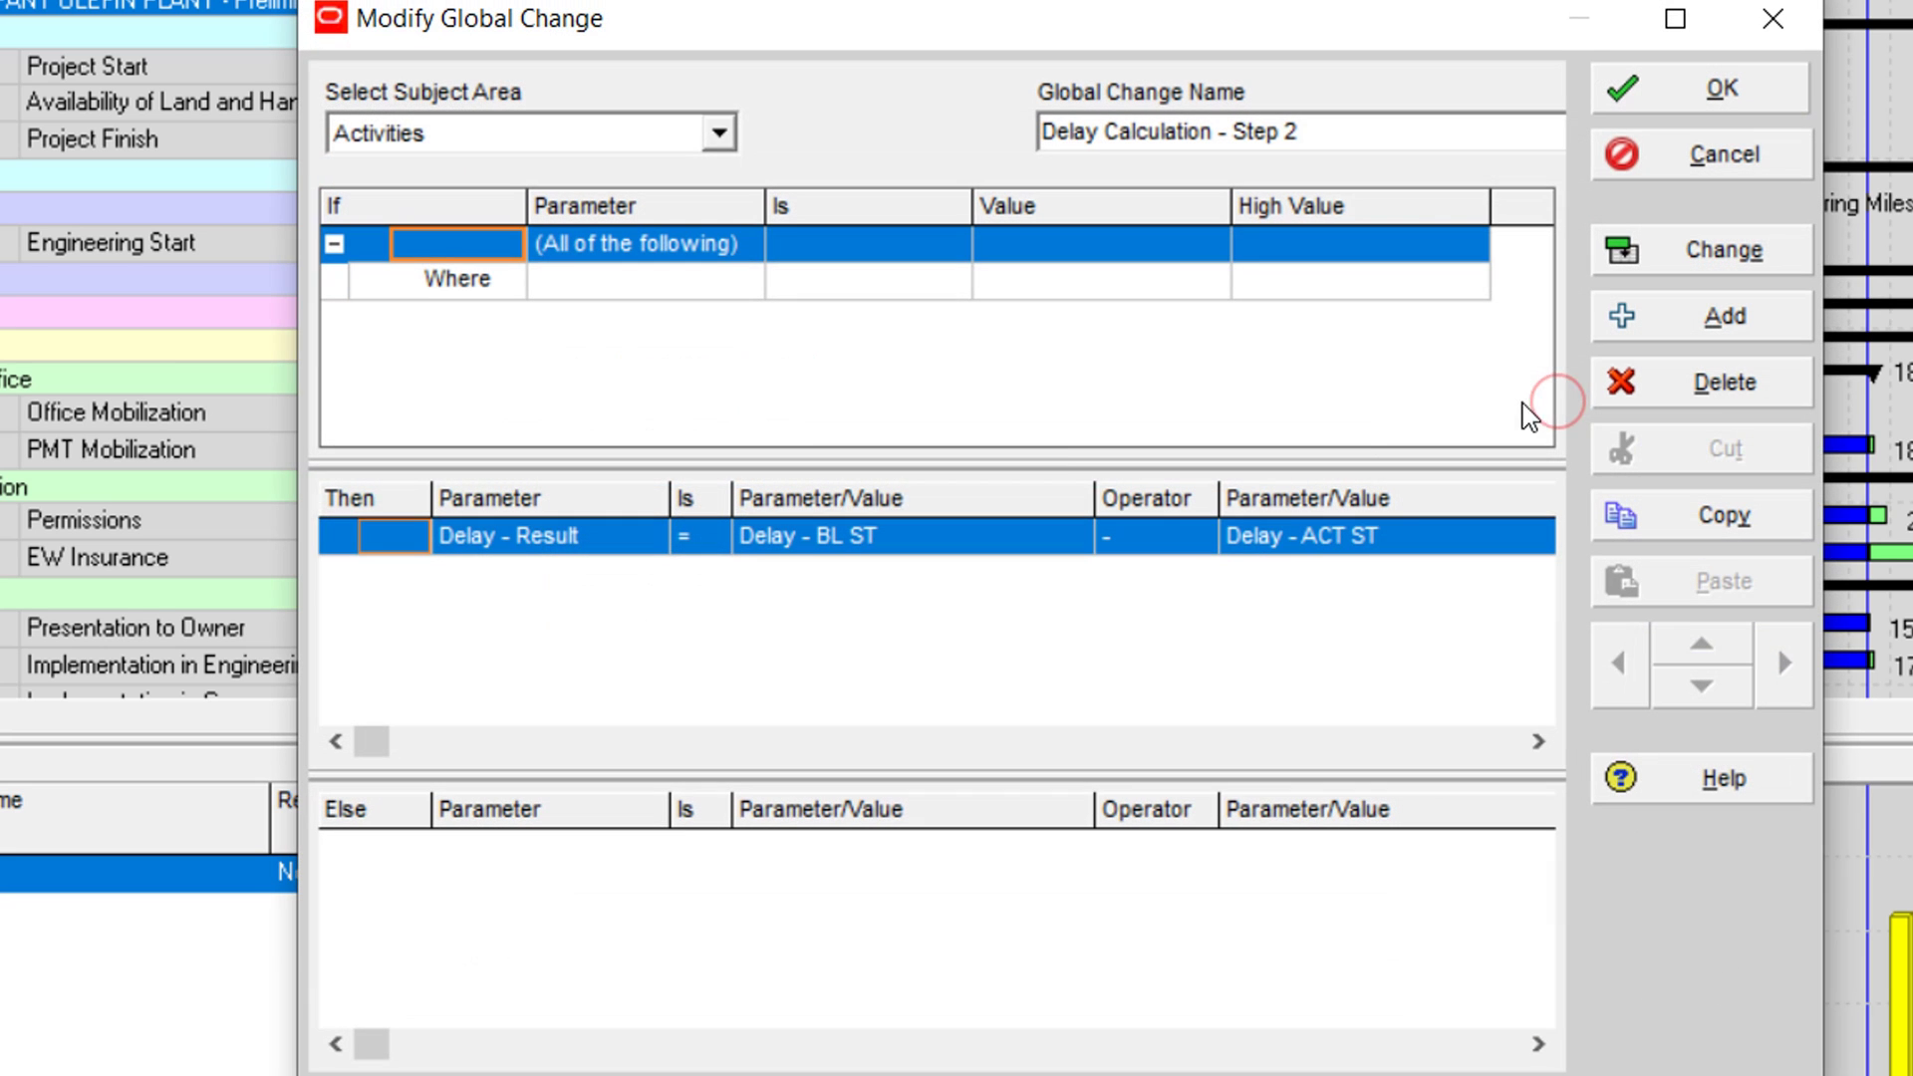
Step: Choose Delay - Result as the parameter assigned by the Step 2 Then statement
{"action": "left_click", "coordinate": [533, 543]}
{"action": "left_click", "coordinate": [603, 548]}
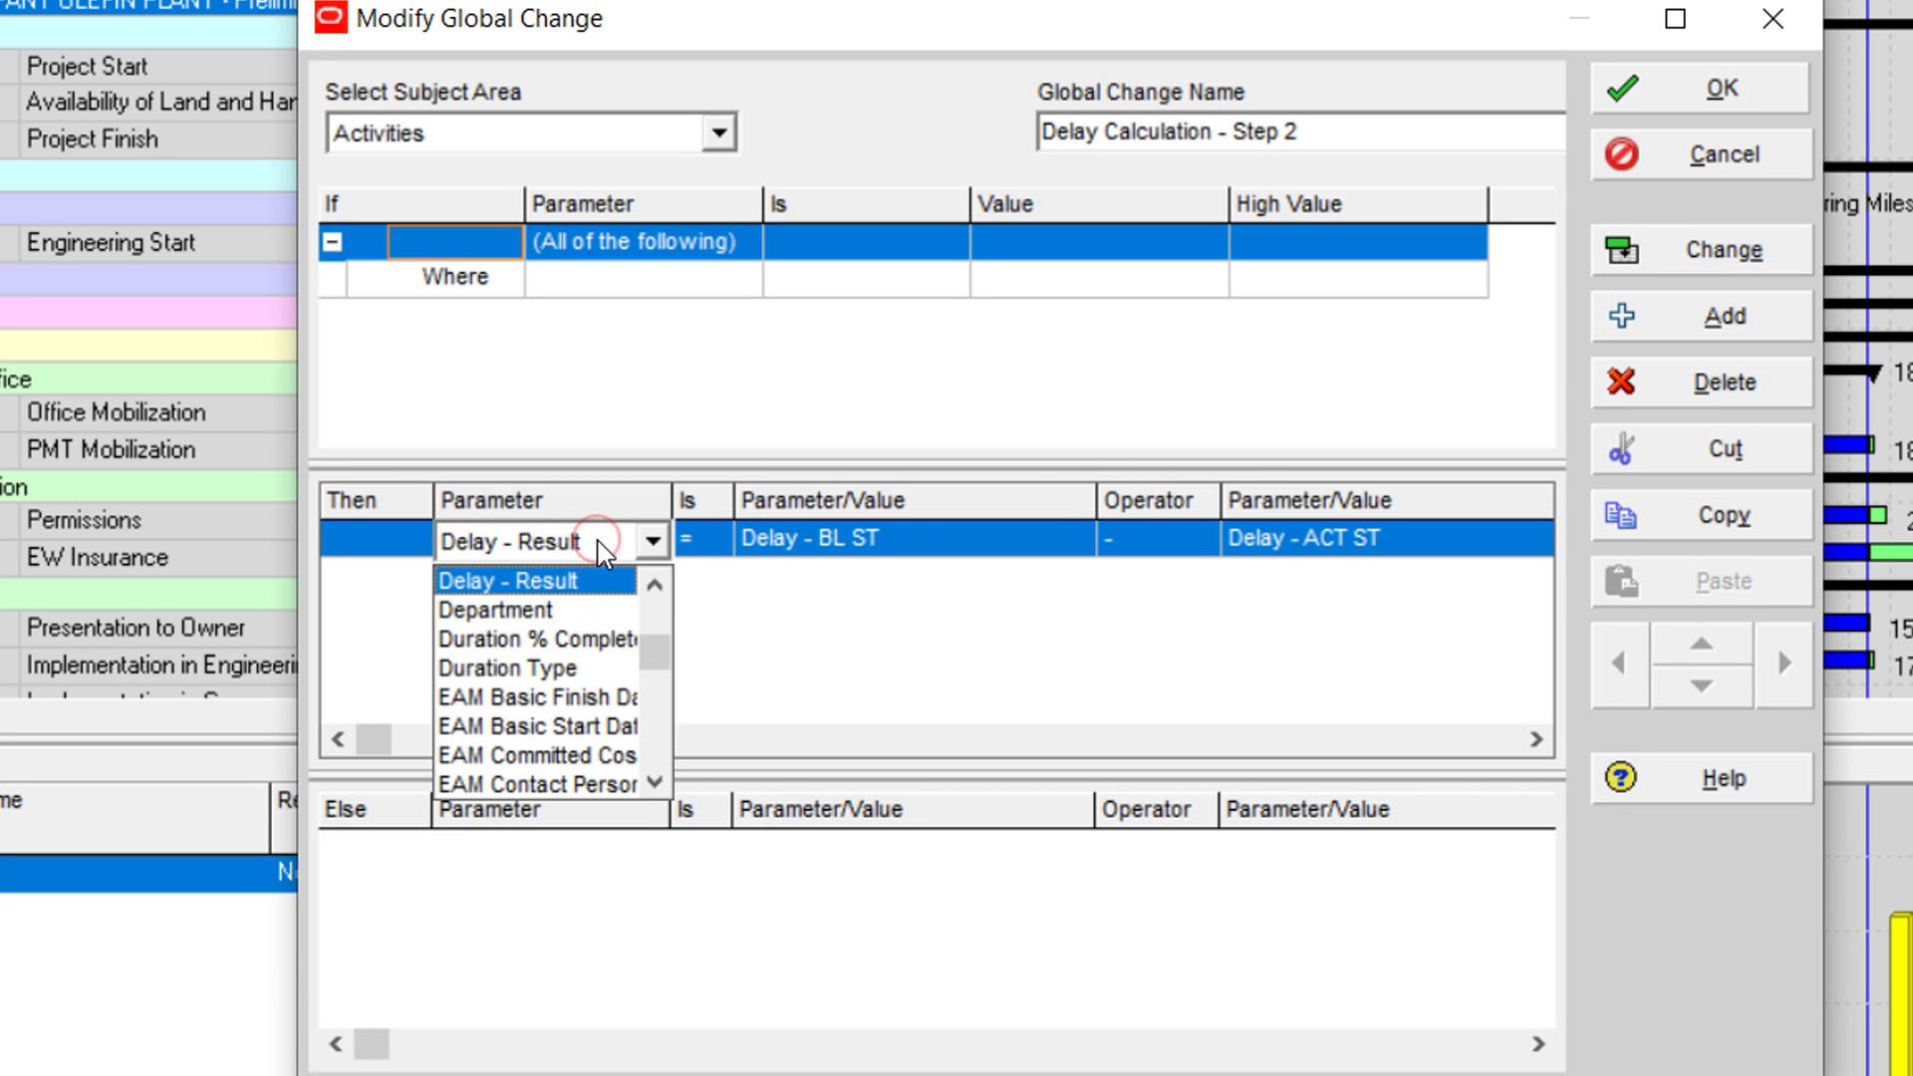
{"action": "left_click", "coordinate": [654, 584]}
{"action": "left_click", "coordinate": [655, 583]}
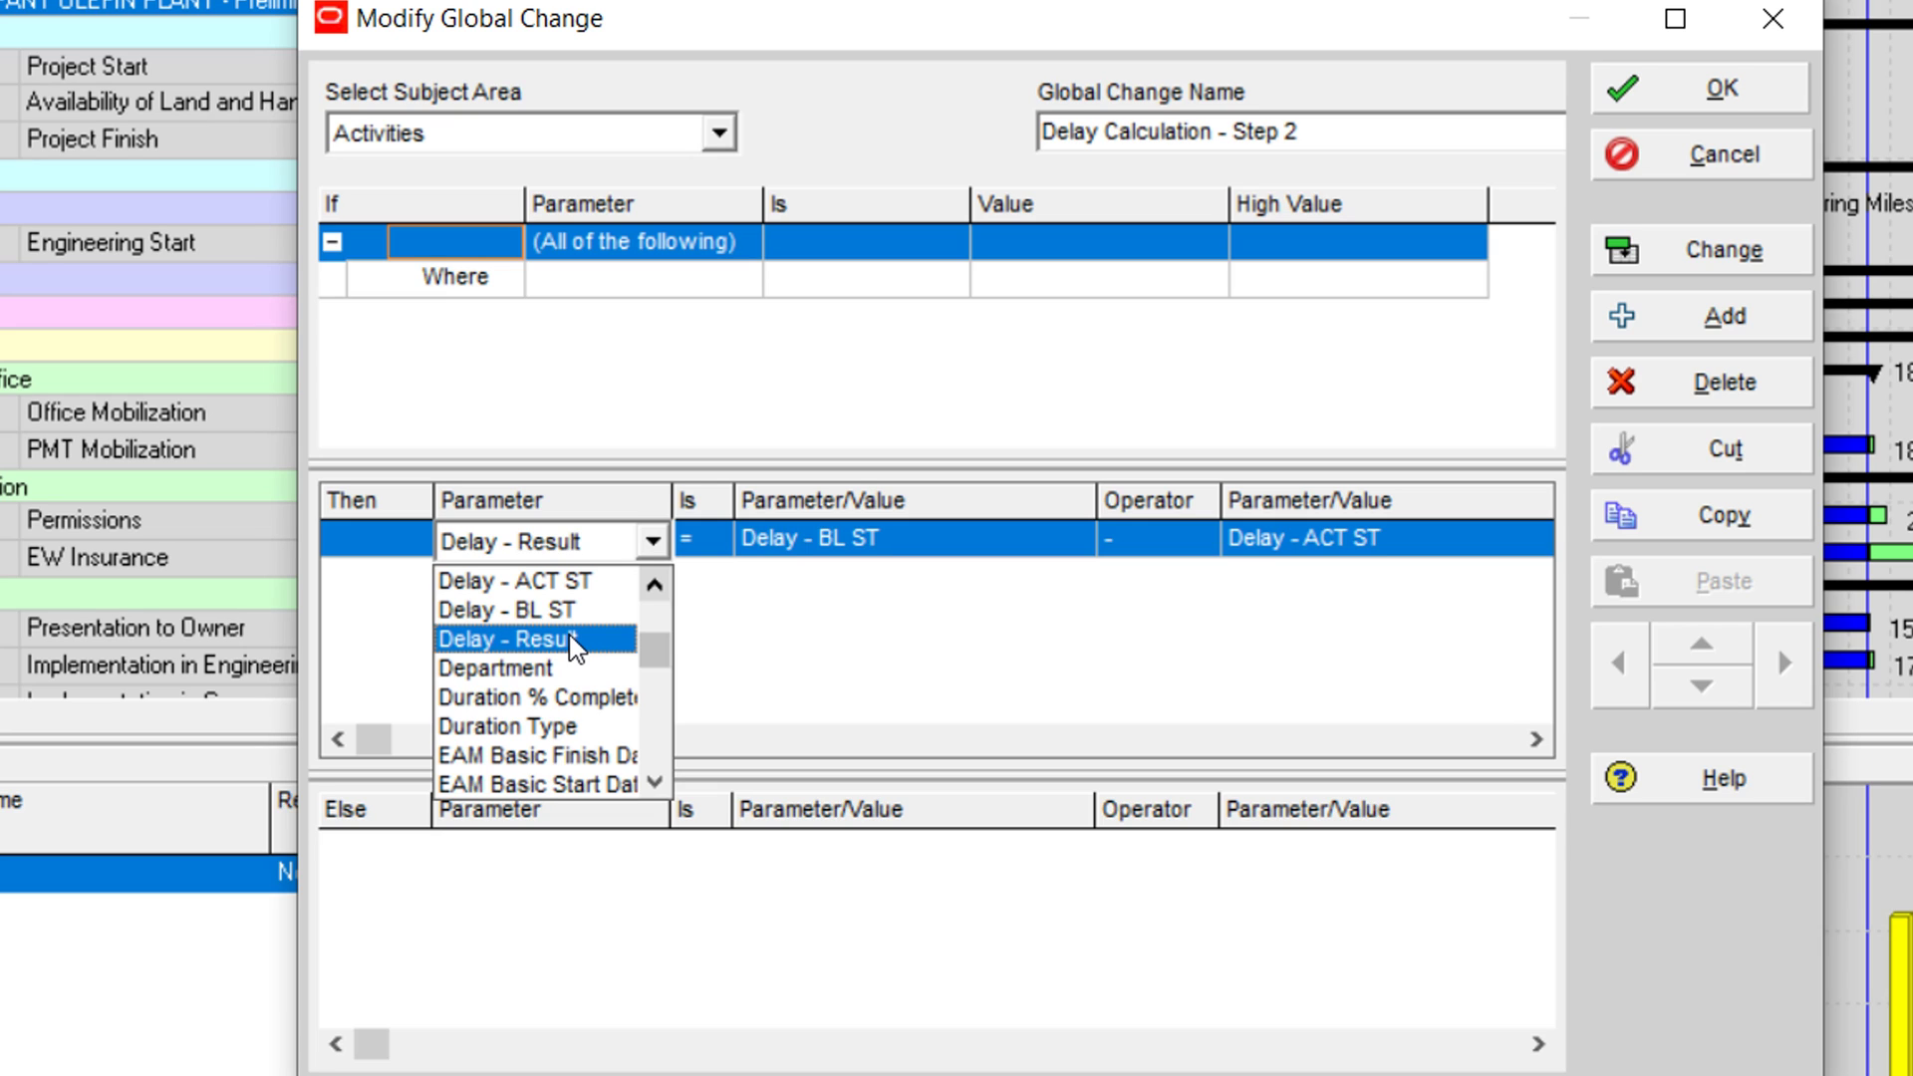
{"action": "left_click", "coordinate": [506, 639]}
Step: Check that the Then statement subtracts Delay - ACT ST from Delay - BL ST, and accept the Step 2 definition
{"action": "left_click", "coordinate": [701, 560]}
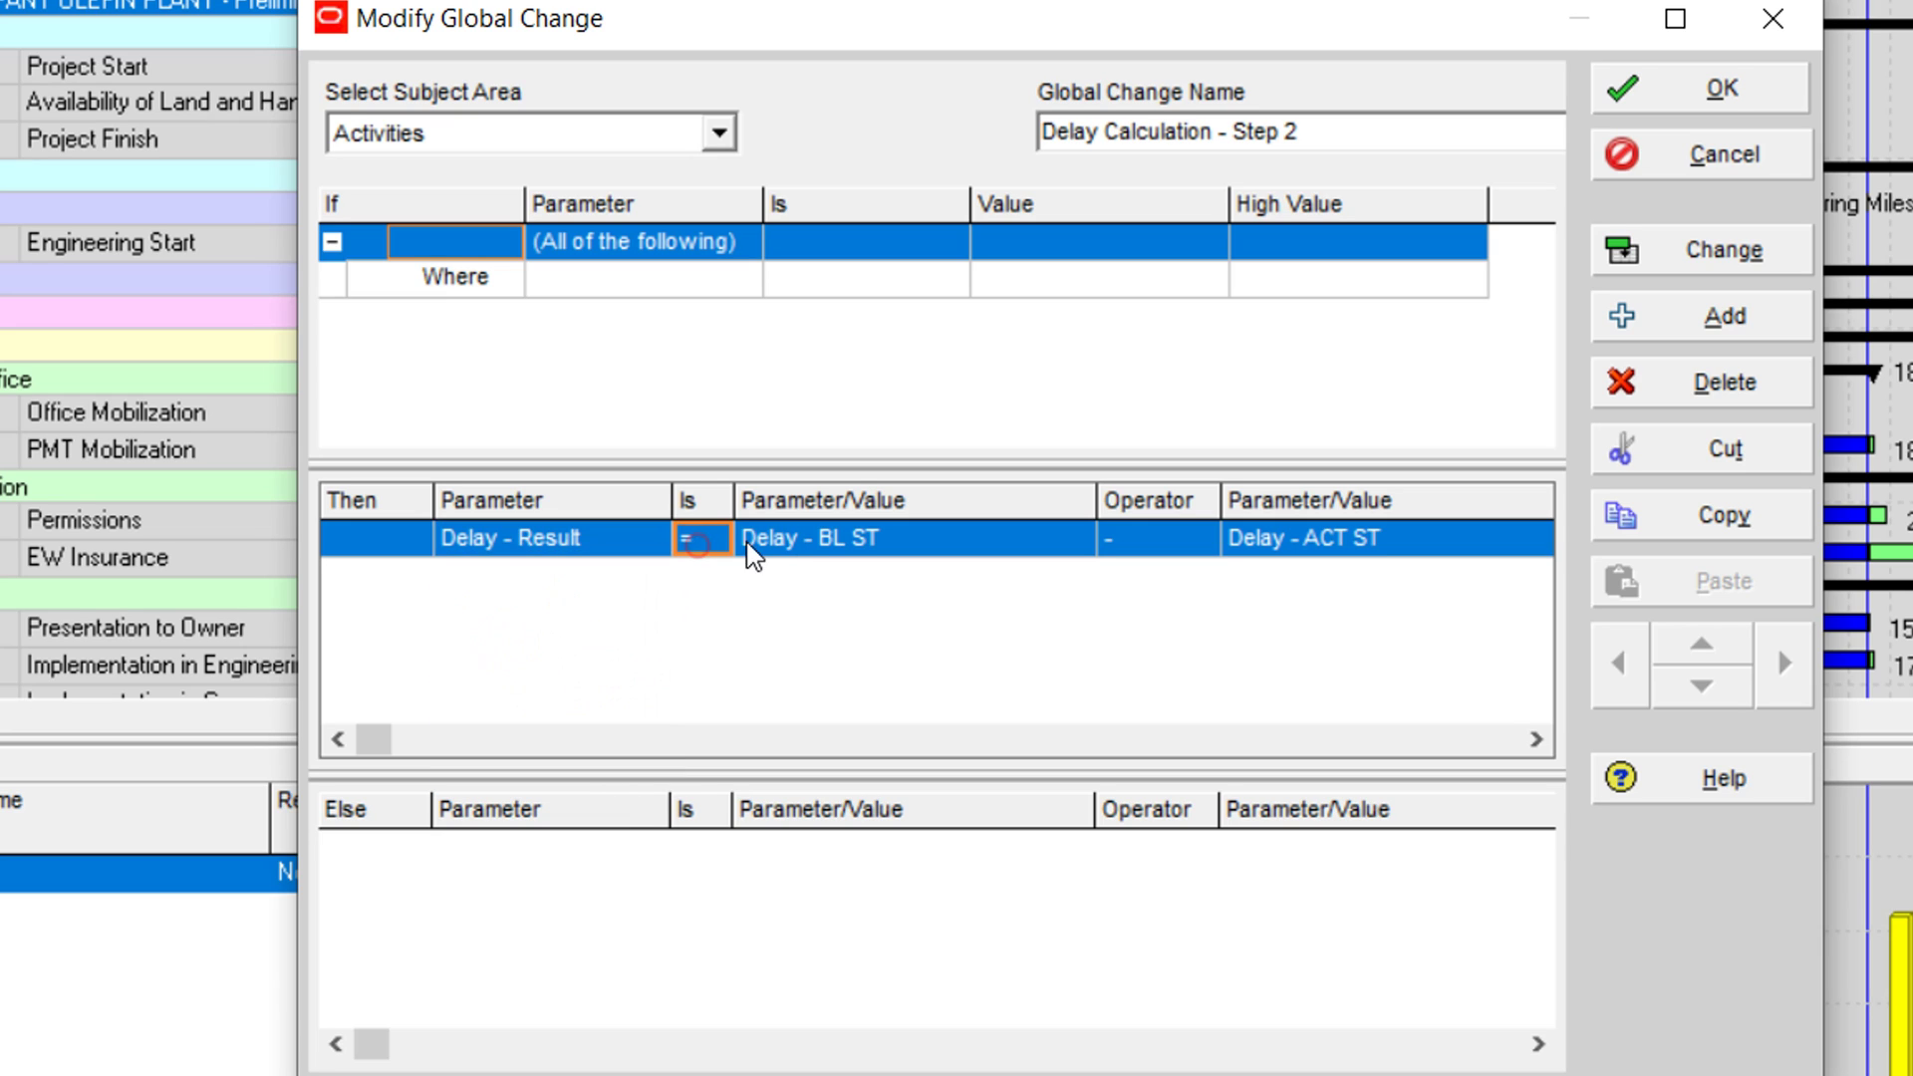
{"action": "left_click", "coordinate": [809, 557]}
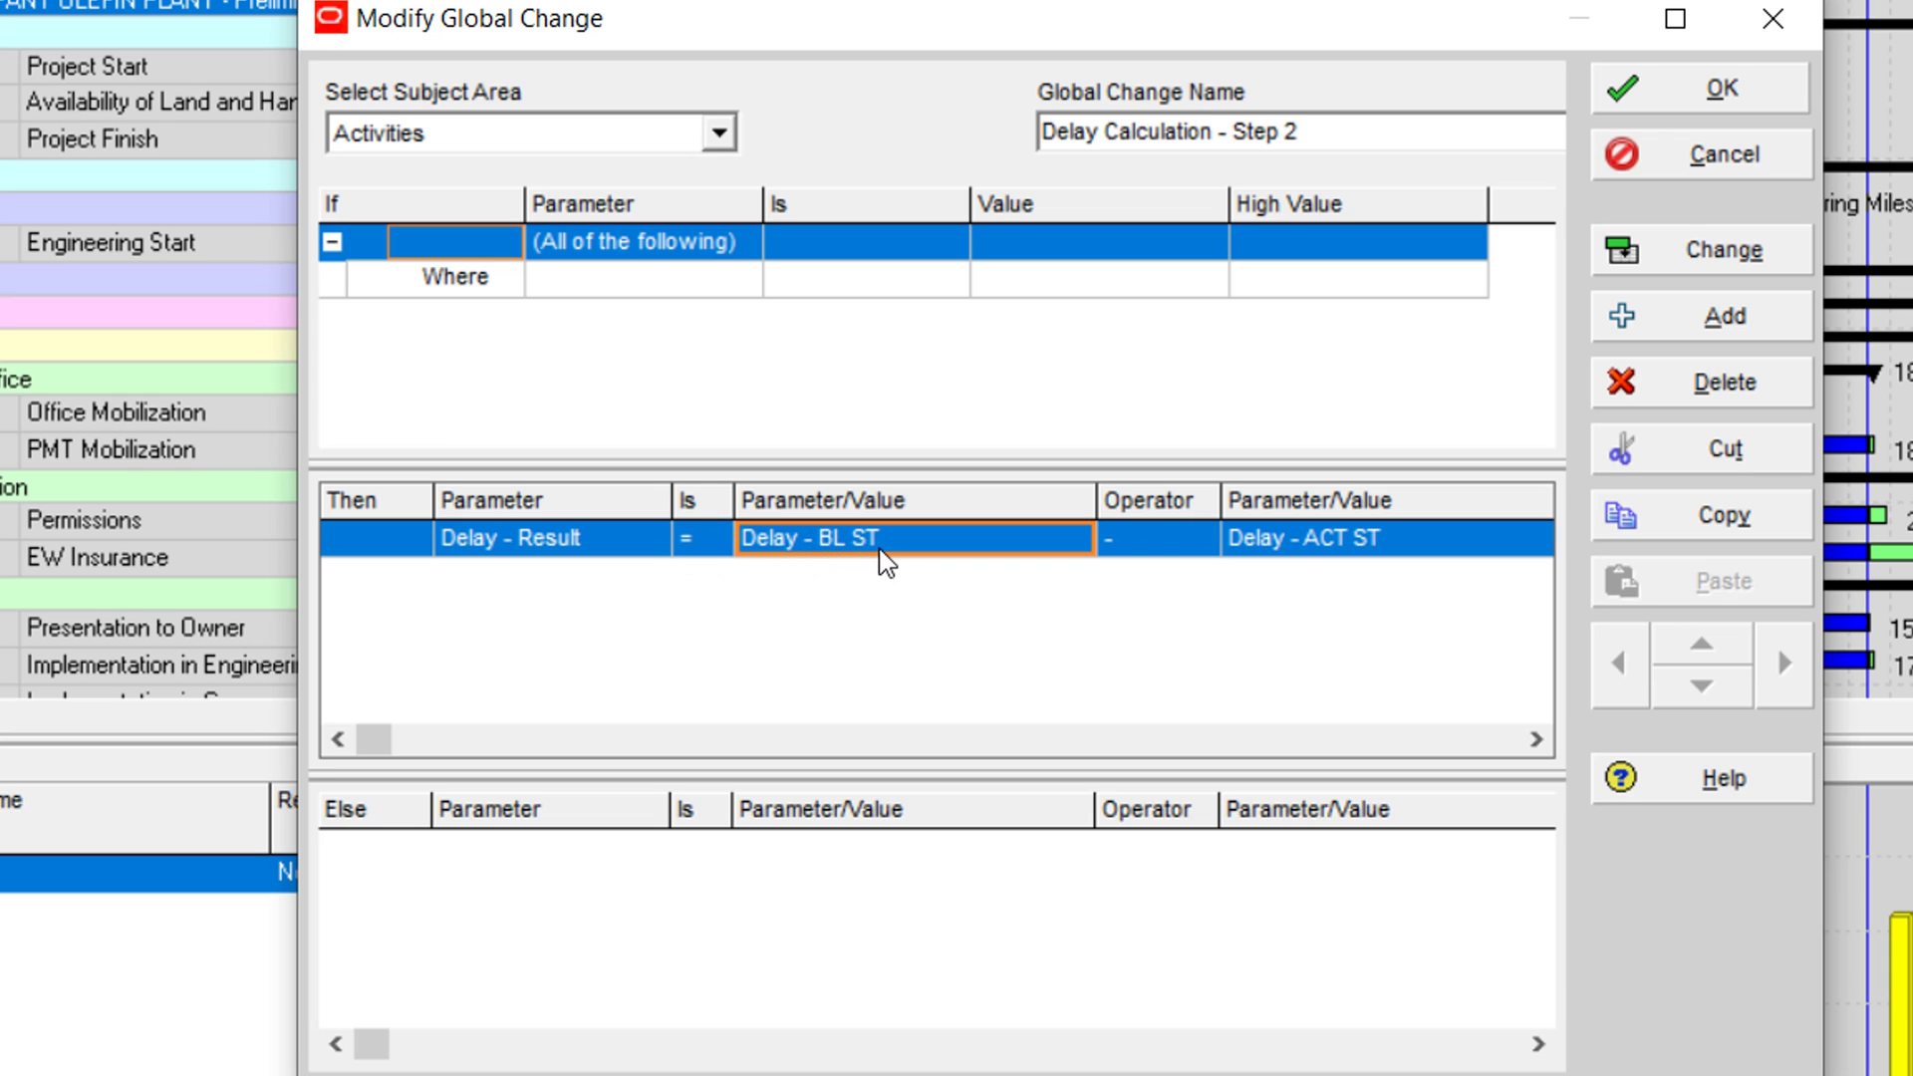
{"action": "left_click", "coordinate": [1164, 548]}
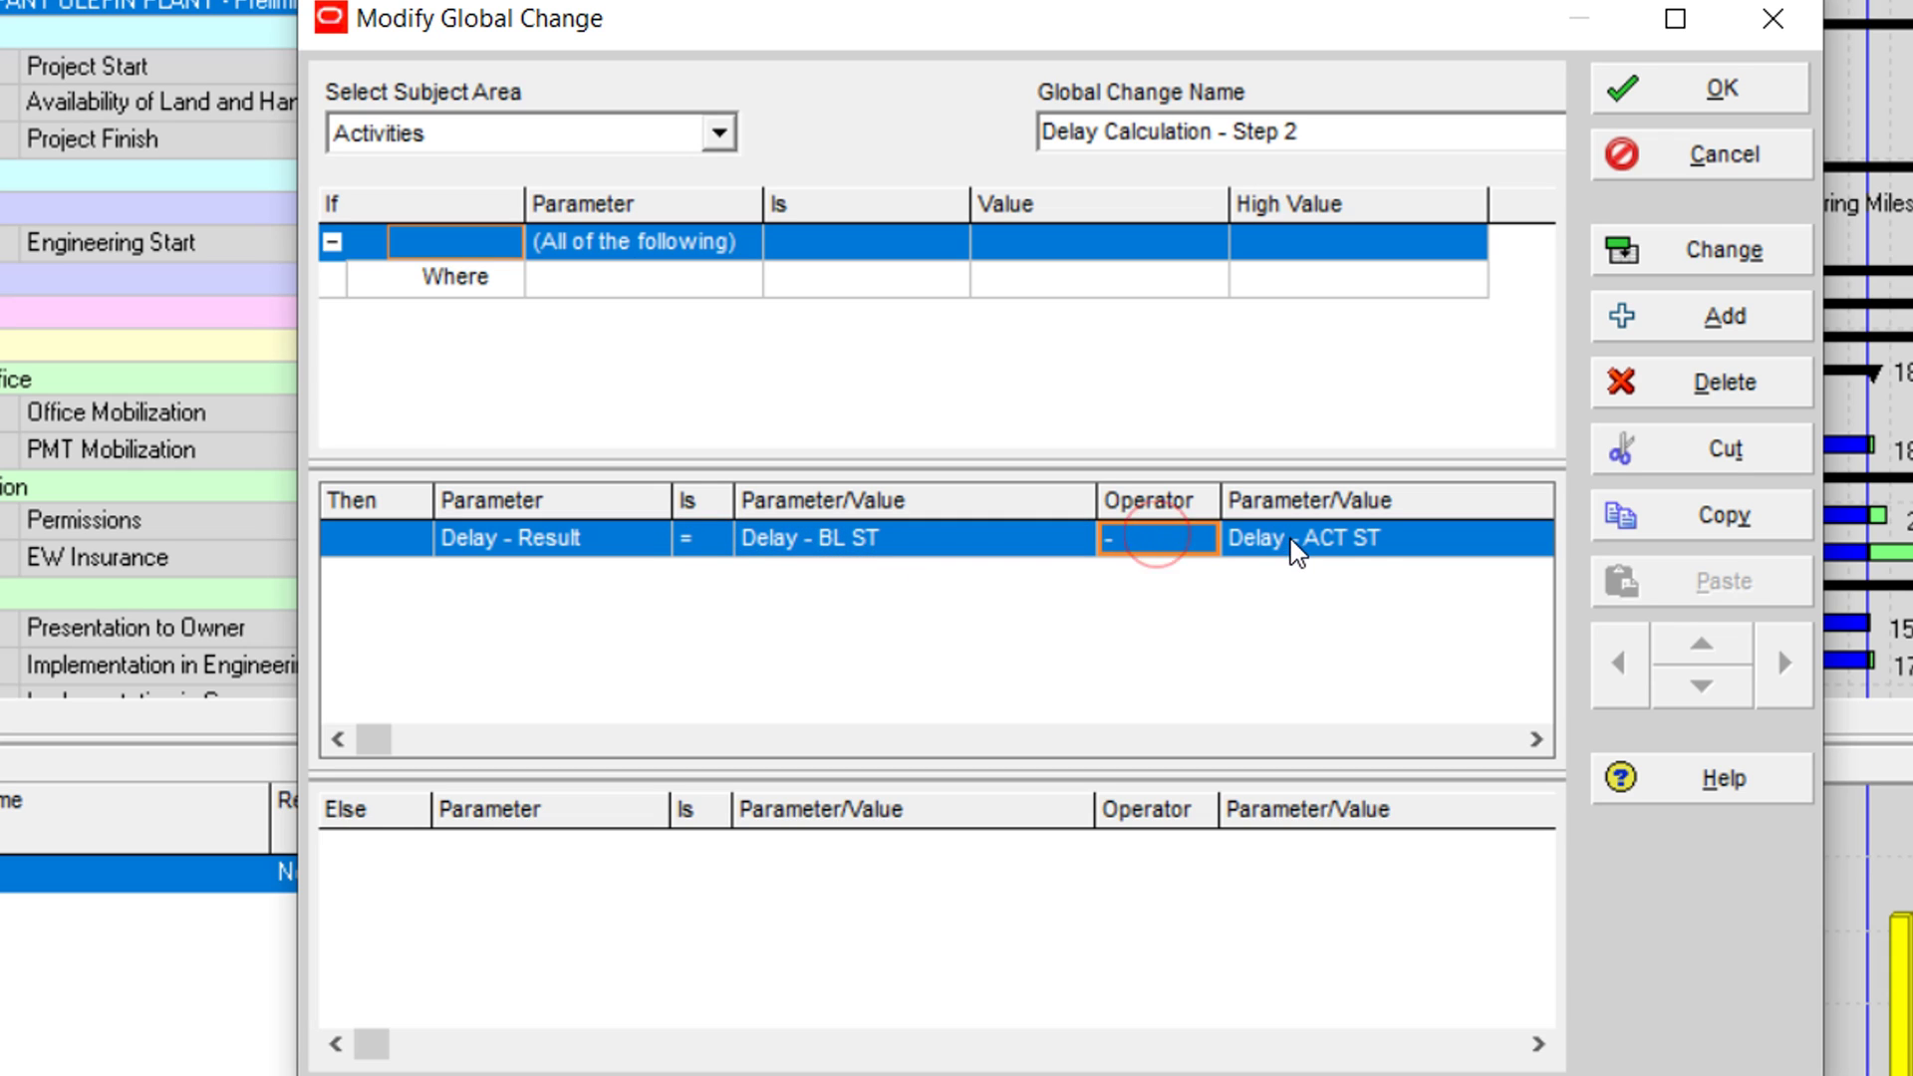
{"action": "left_click", "coordinate": [1291, 543]}
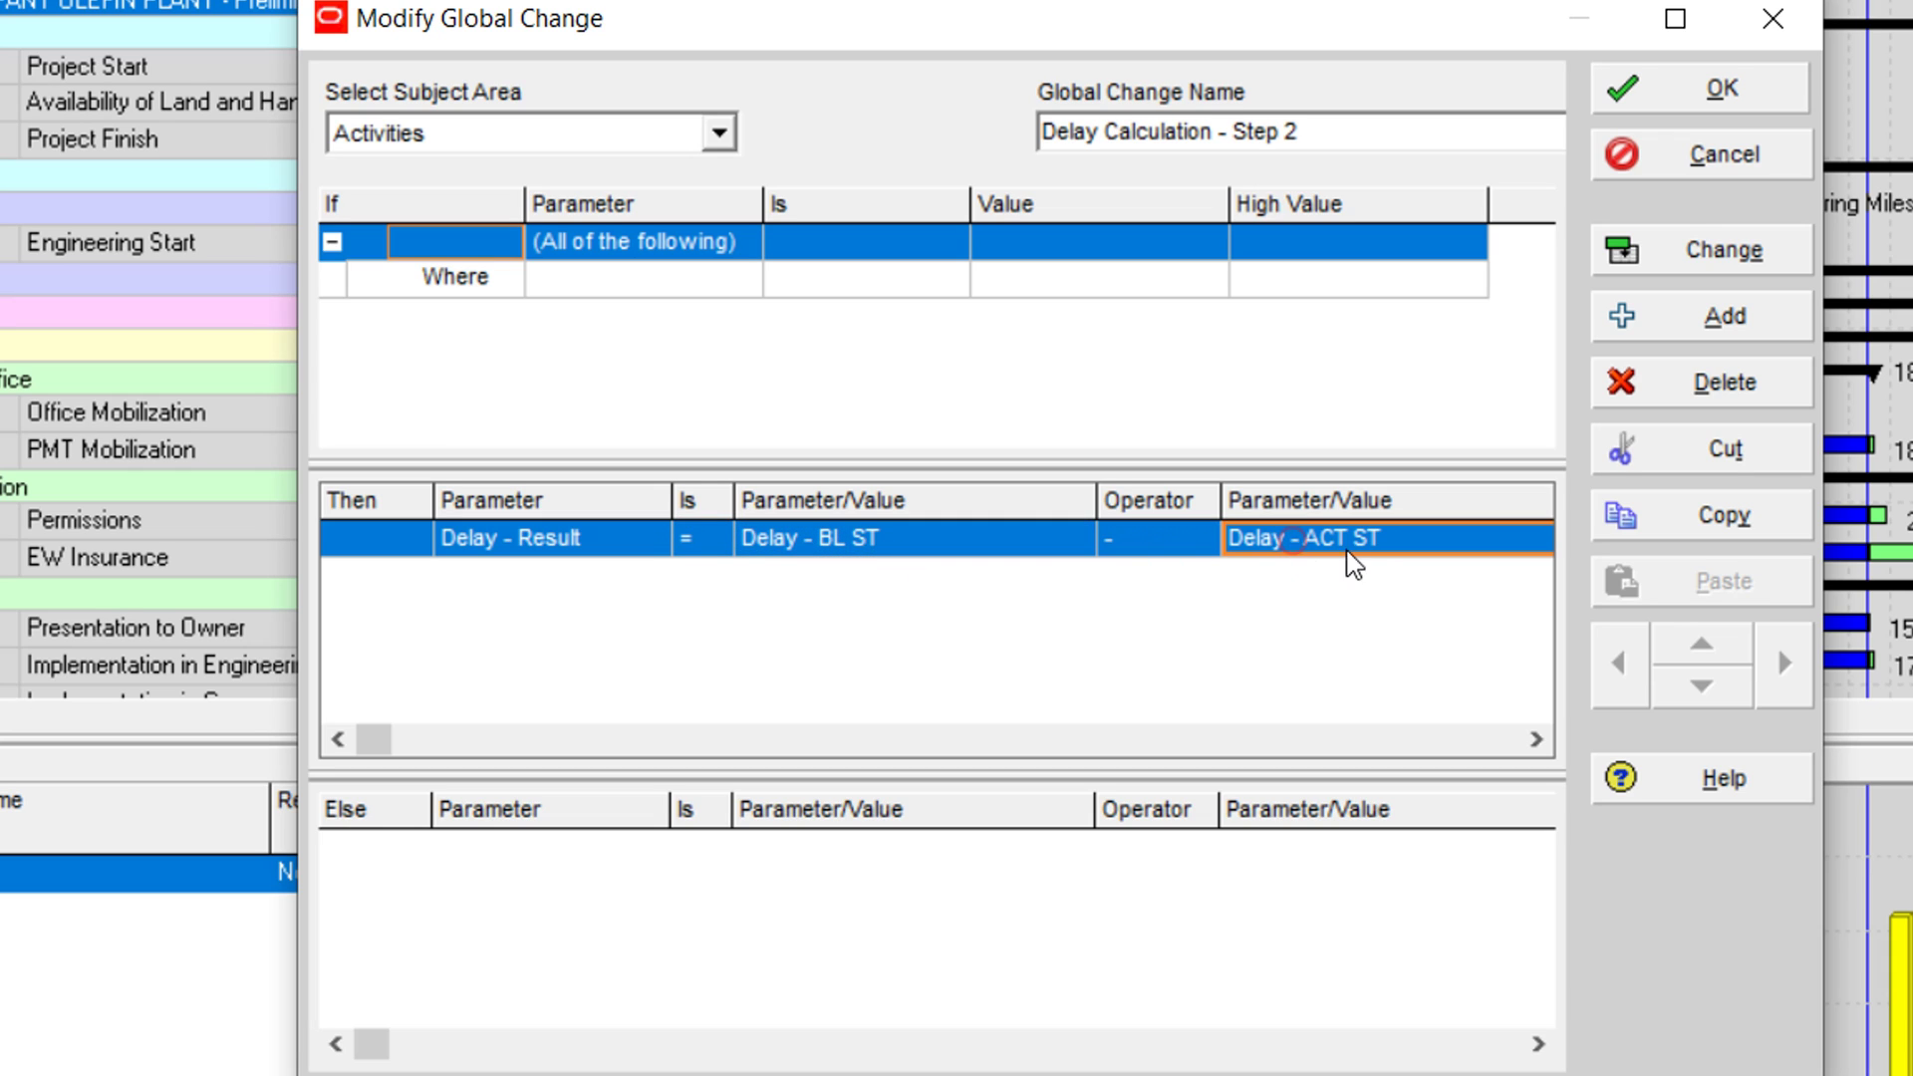
{"action": "left_click", "coordinate": [1751, 92]}
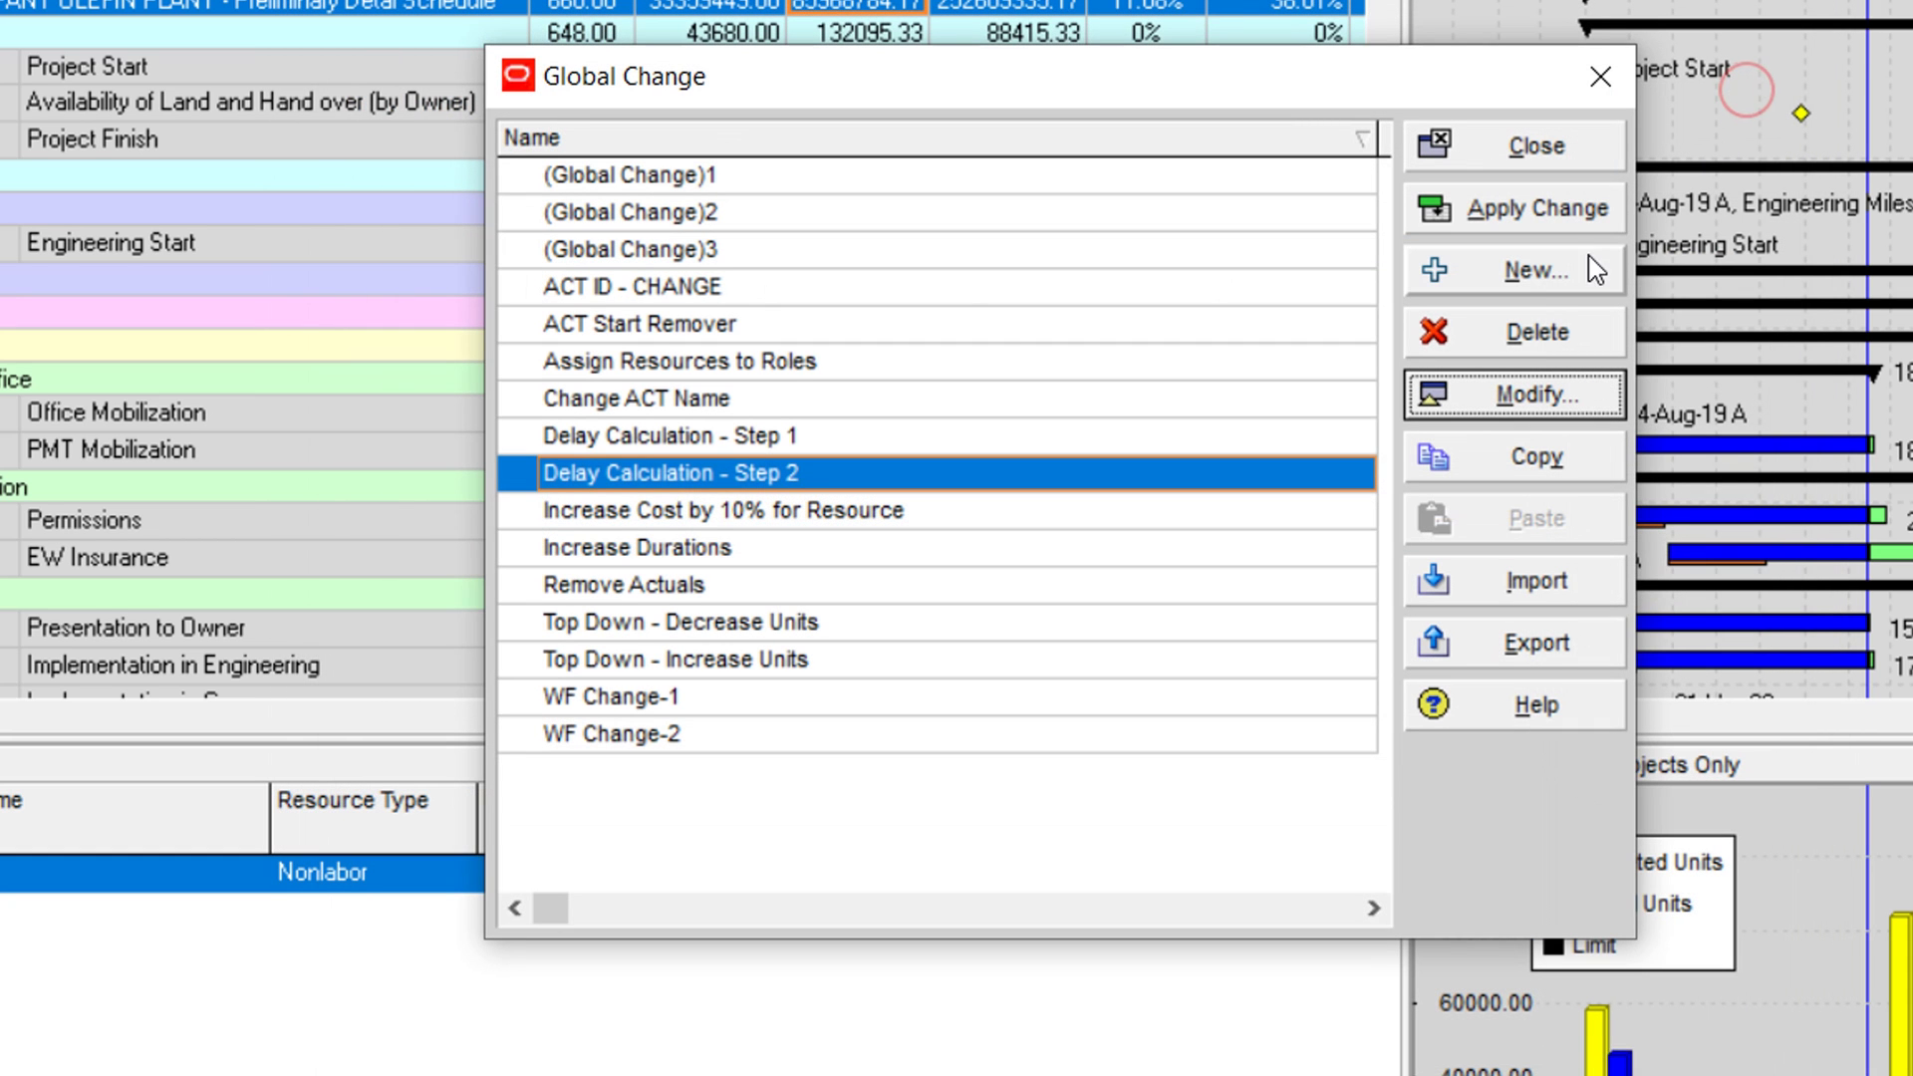
Step: Apply the "Delay Calculation - Step 2" global change, agree to proceed, and shrink its report window to expose the commit option
{"action": "left_click", "coordinate": [1532, 212]}
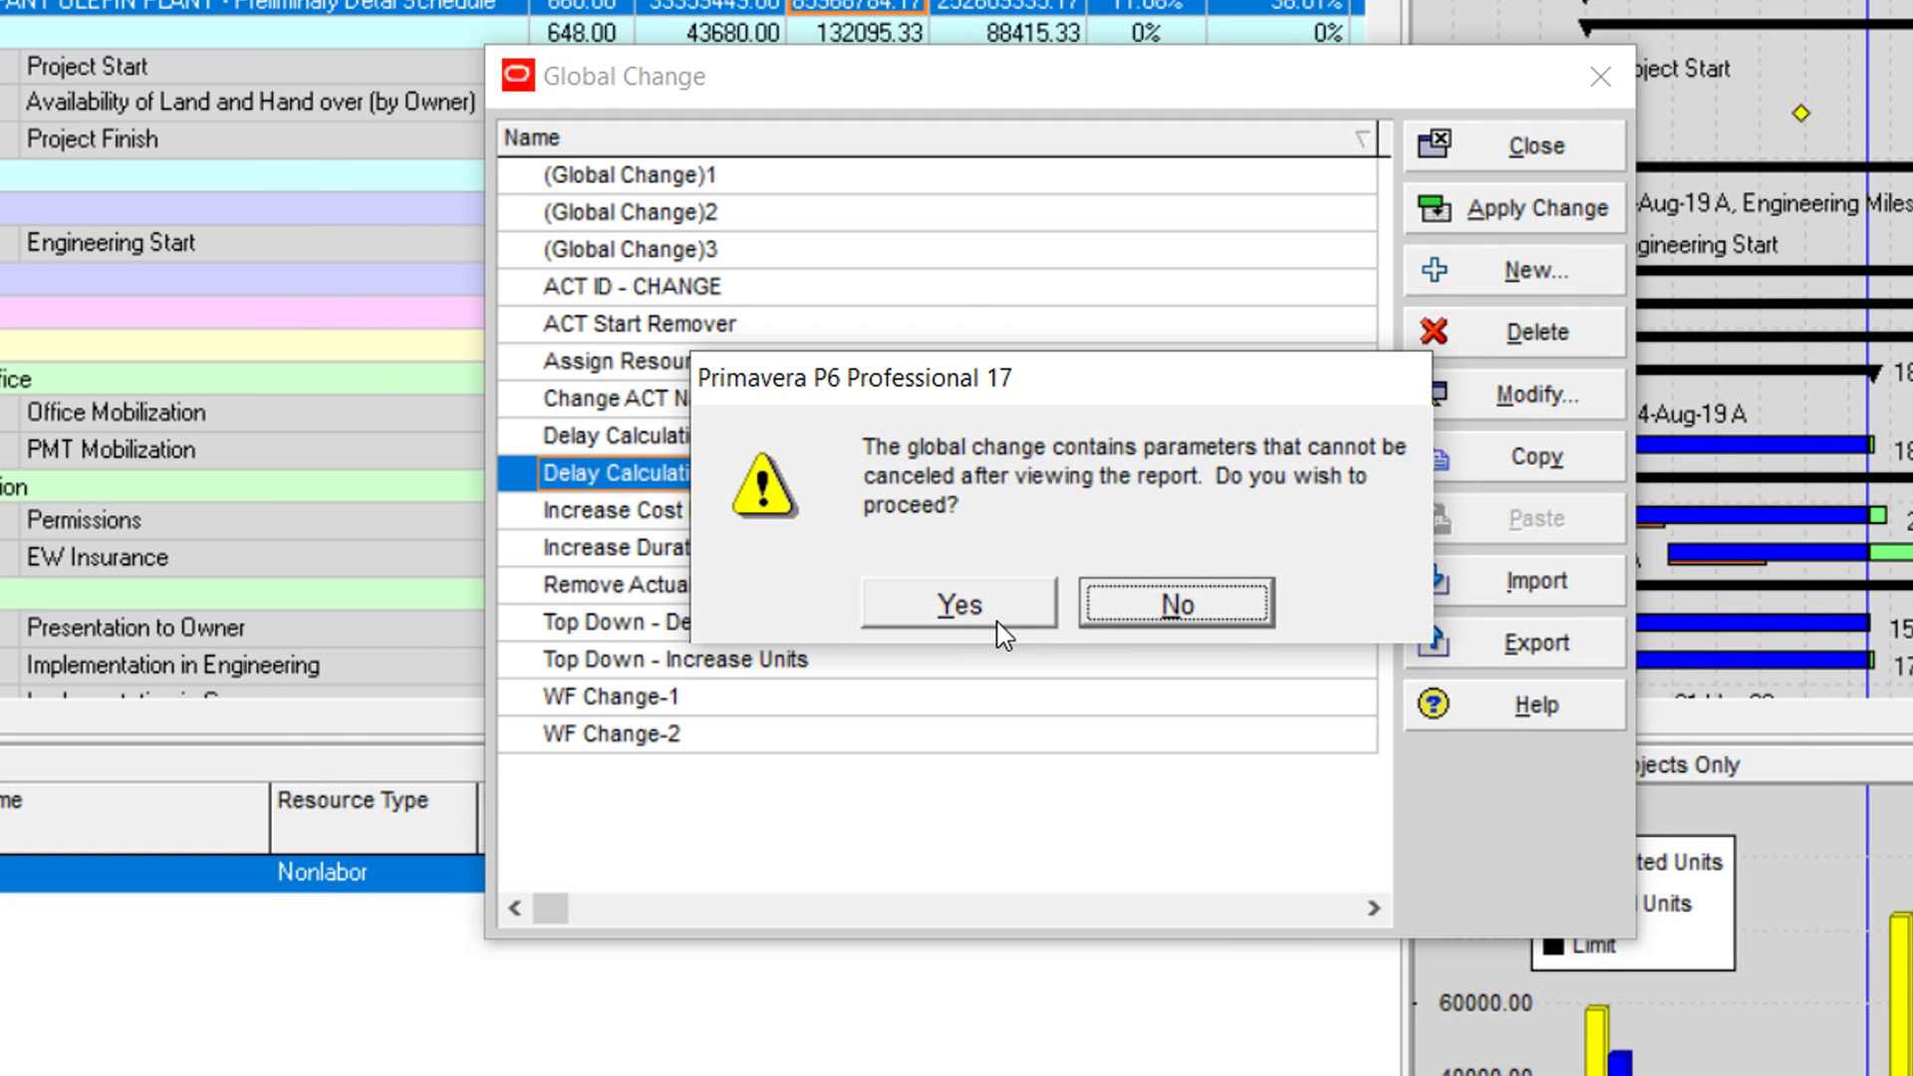
{"action": "left_click", "coordinate": [992, 614]}
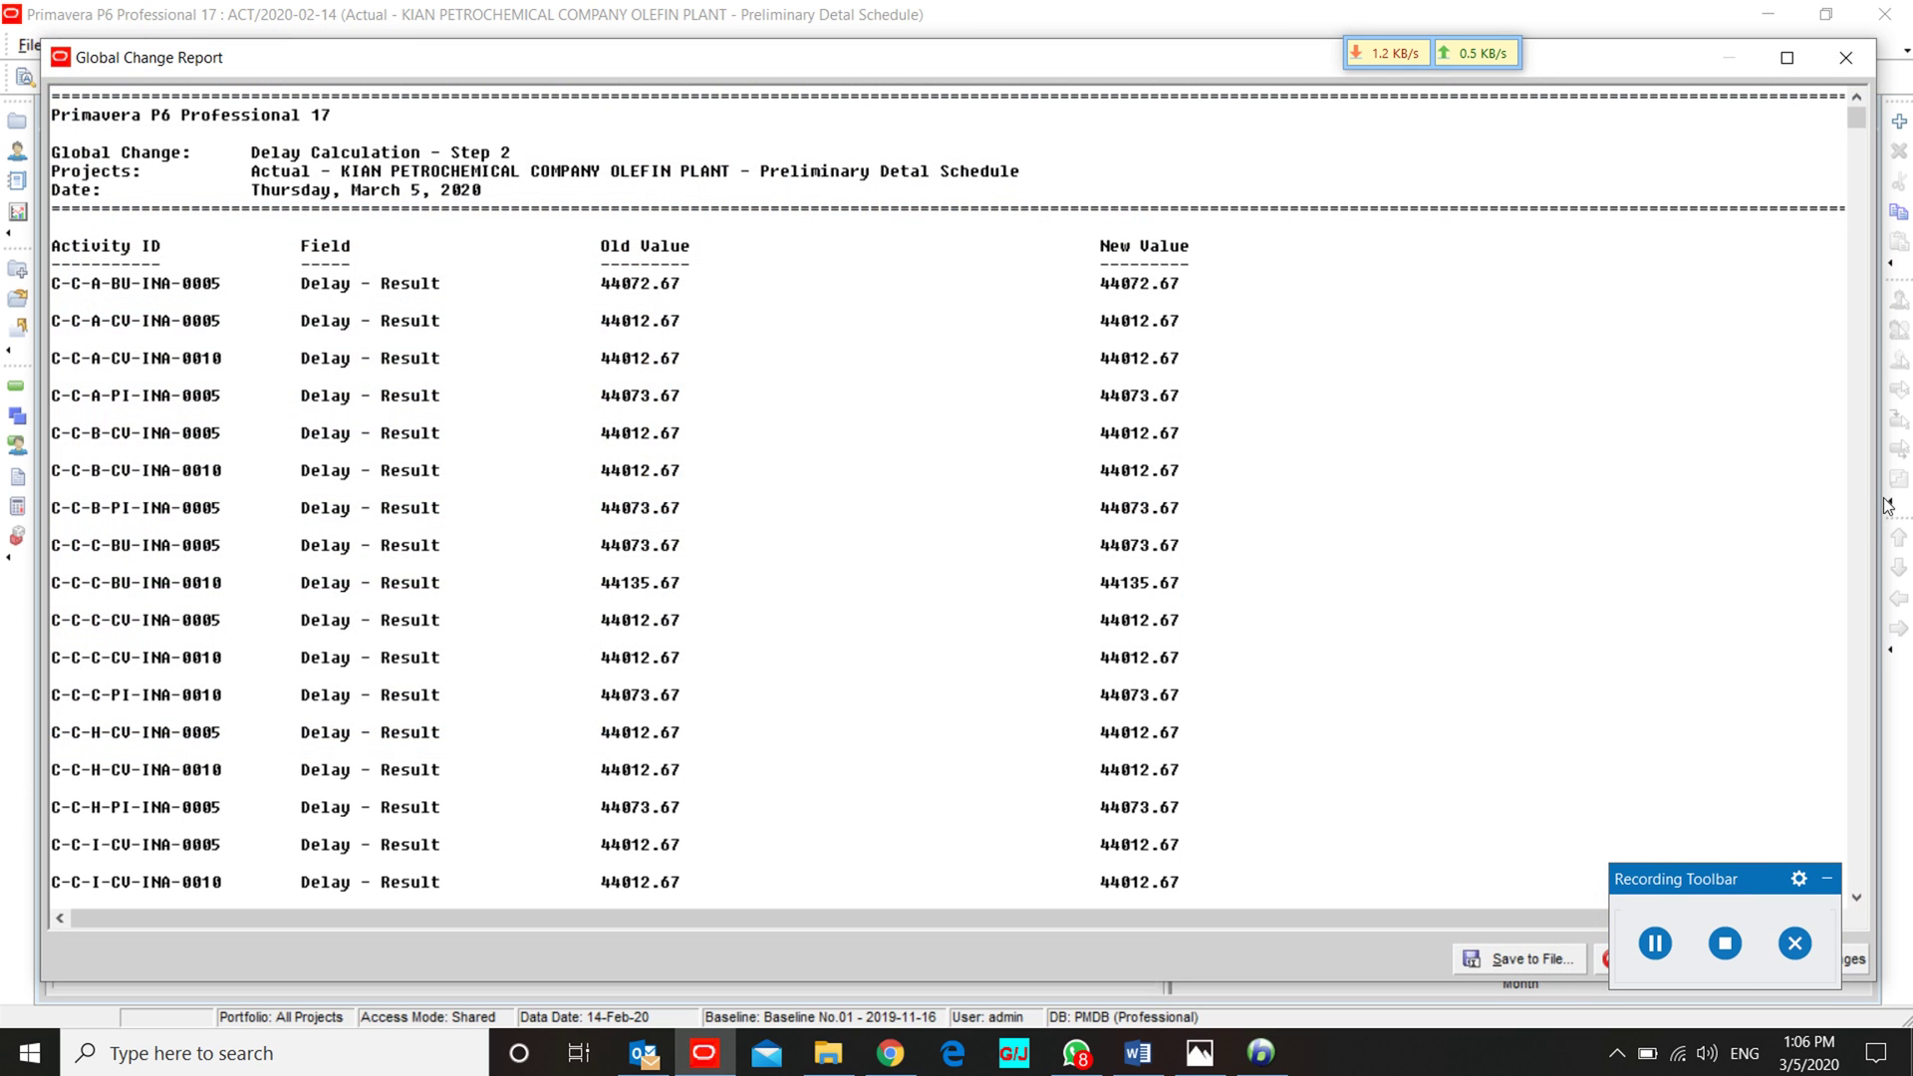
{"action": "left_click_drag", "start_coordinate": [1887, 506], "coordinate": [1682, 506]}
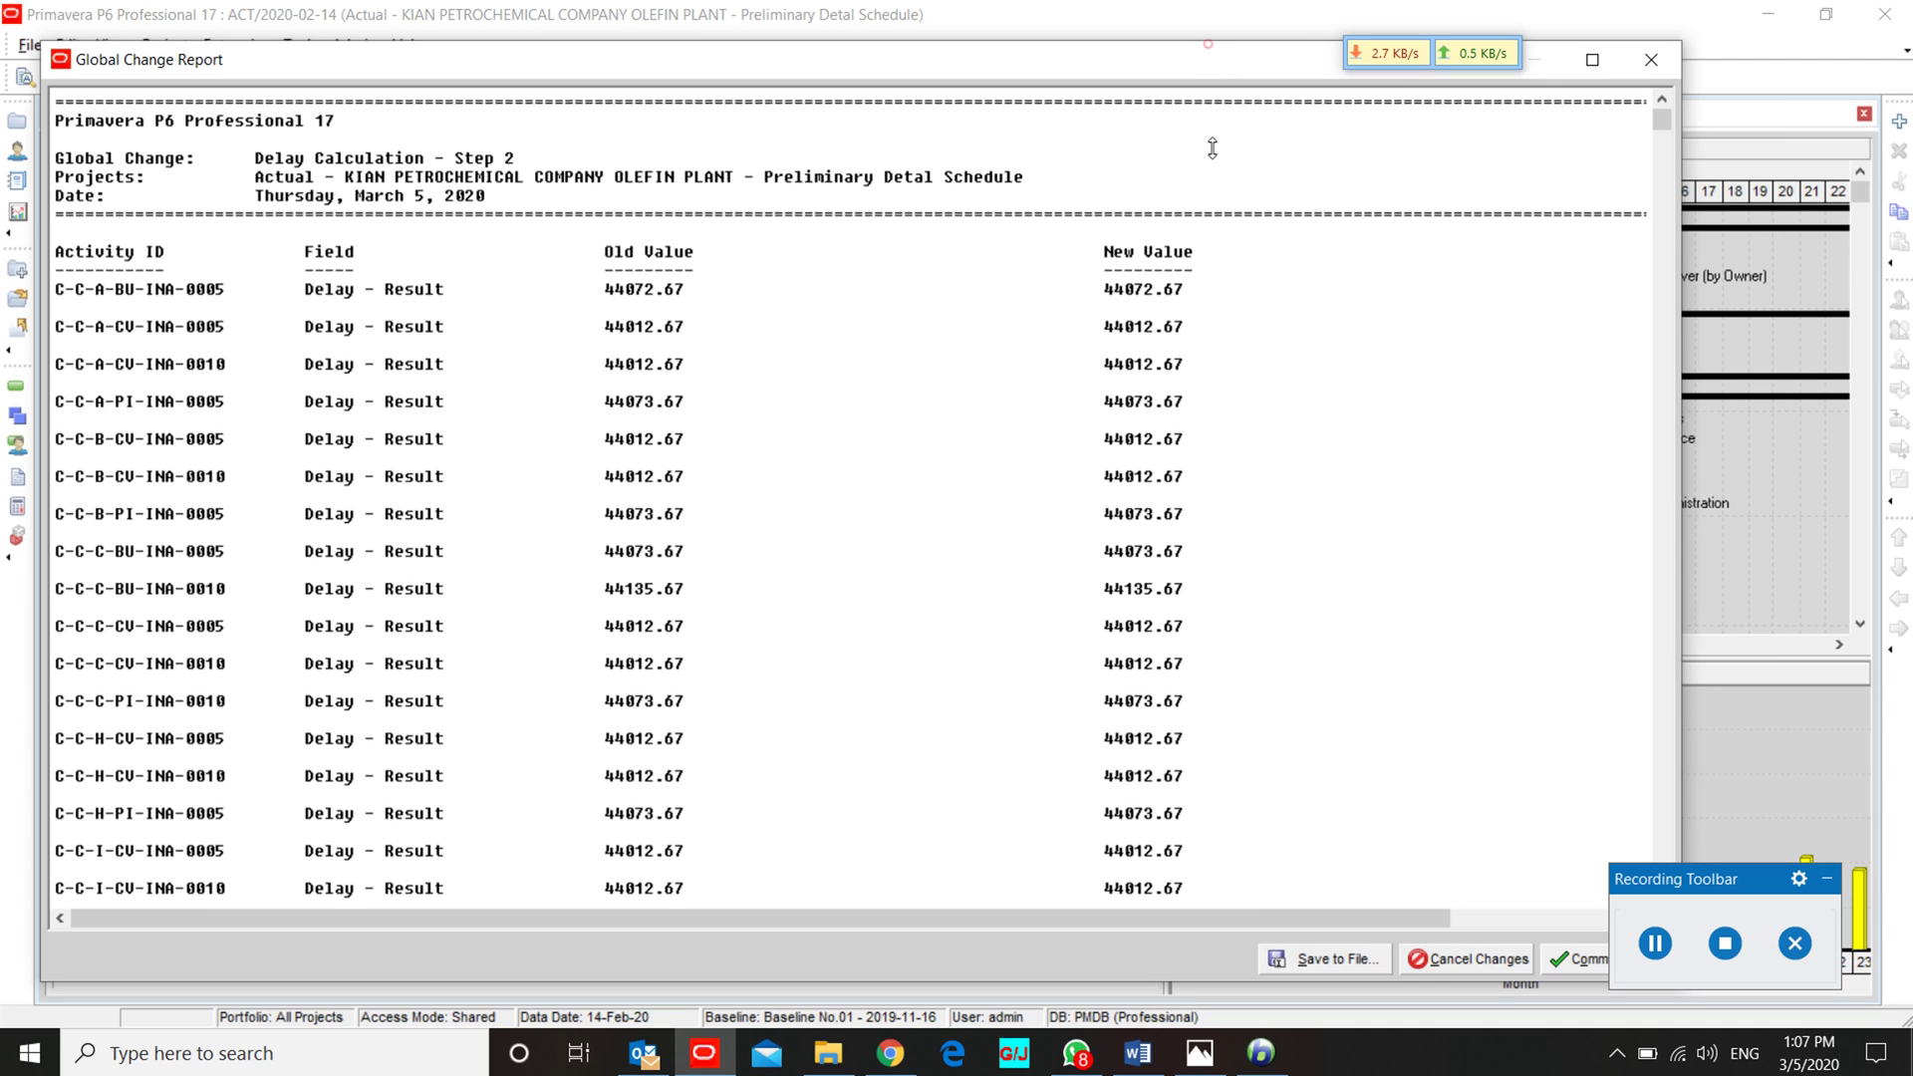
{"action": "left_click_drag", "start_coordinate": [1212, 52], "coordinate": [1212, 305]}
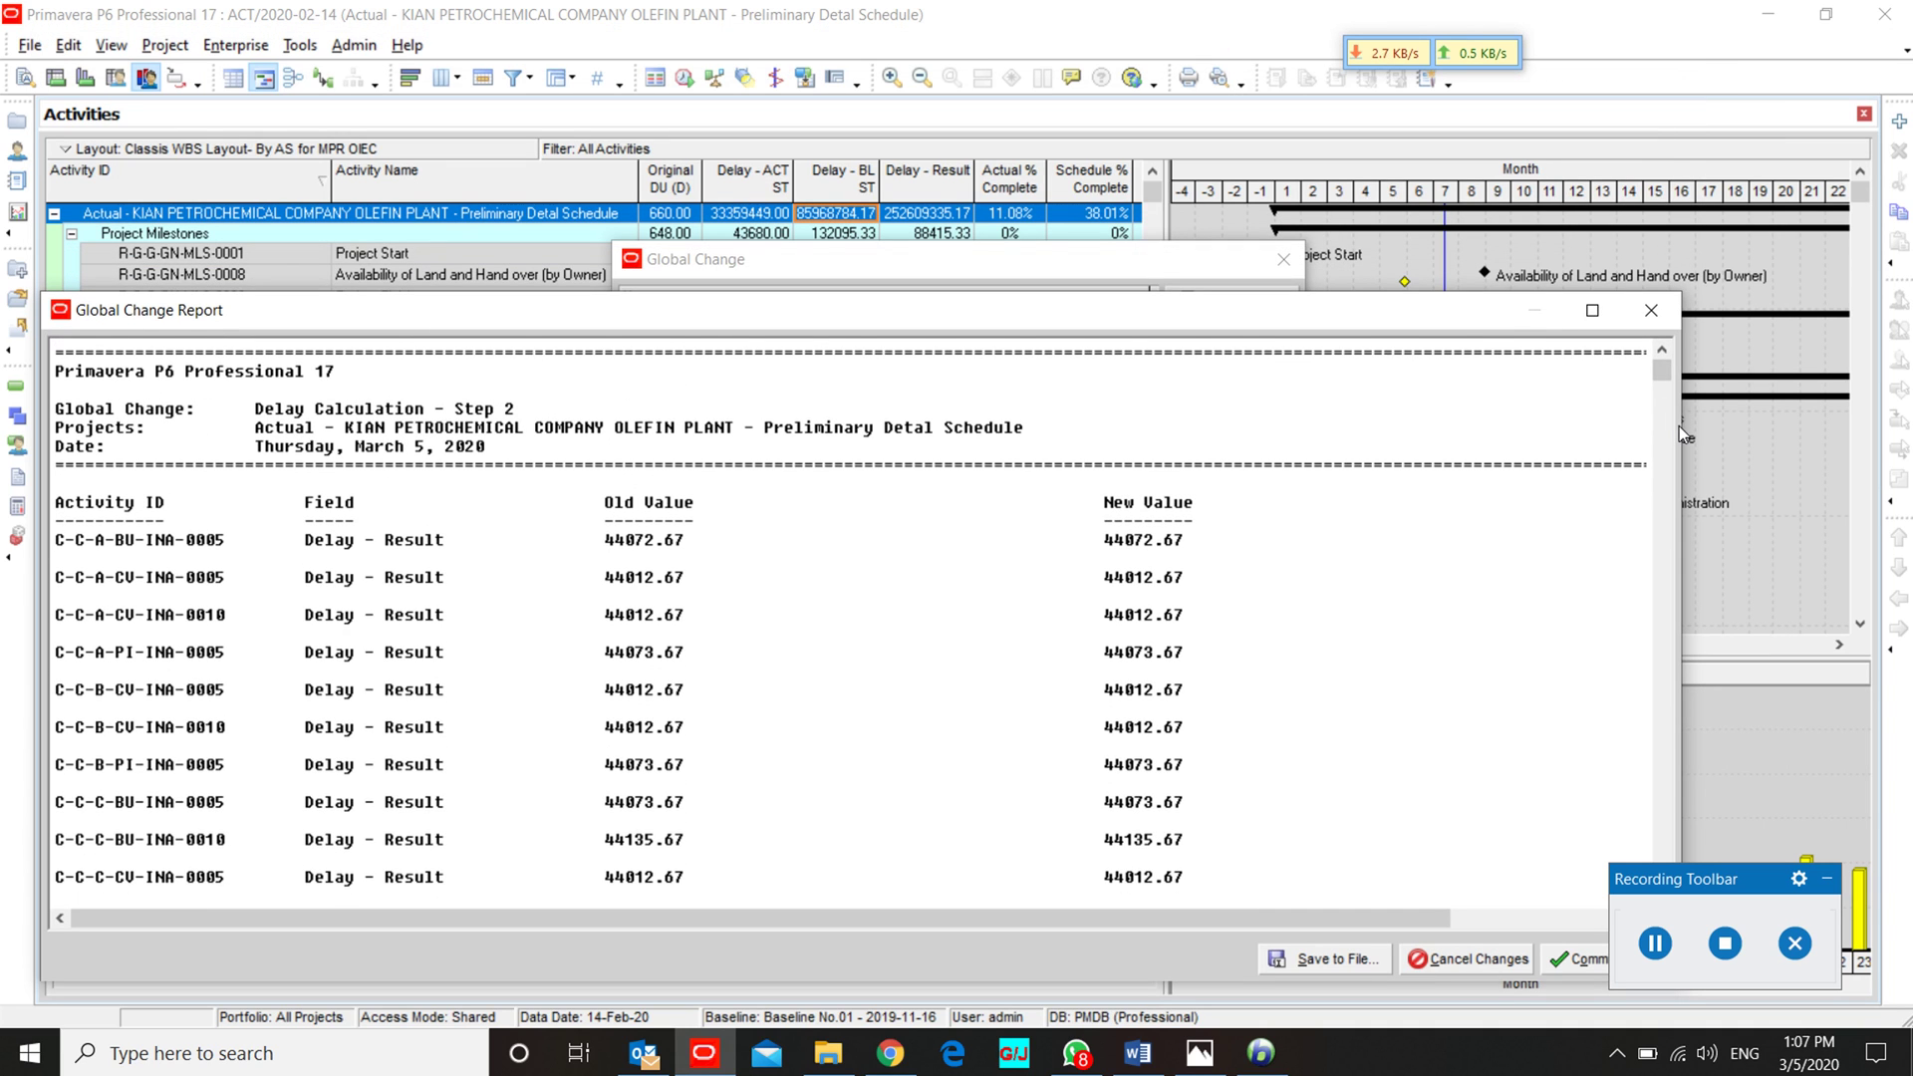
{"action": "left_click_drag", "start_coordinate": [1679, 427], "coordinate": [1502, 428]}
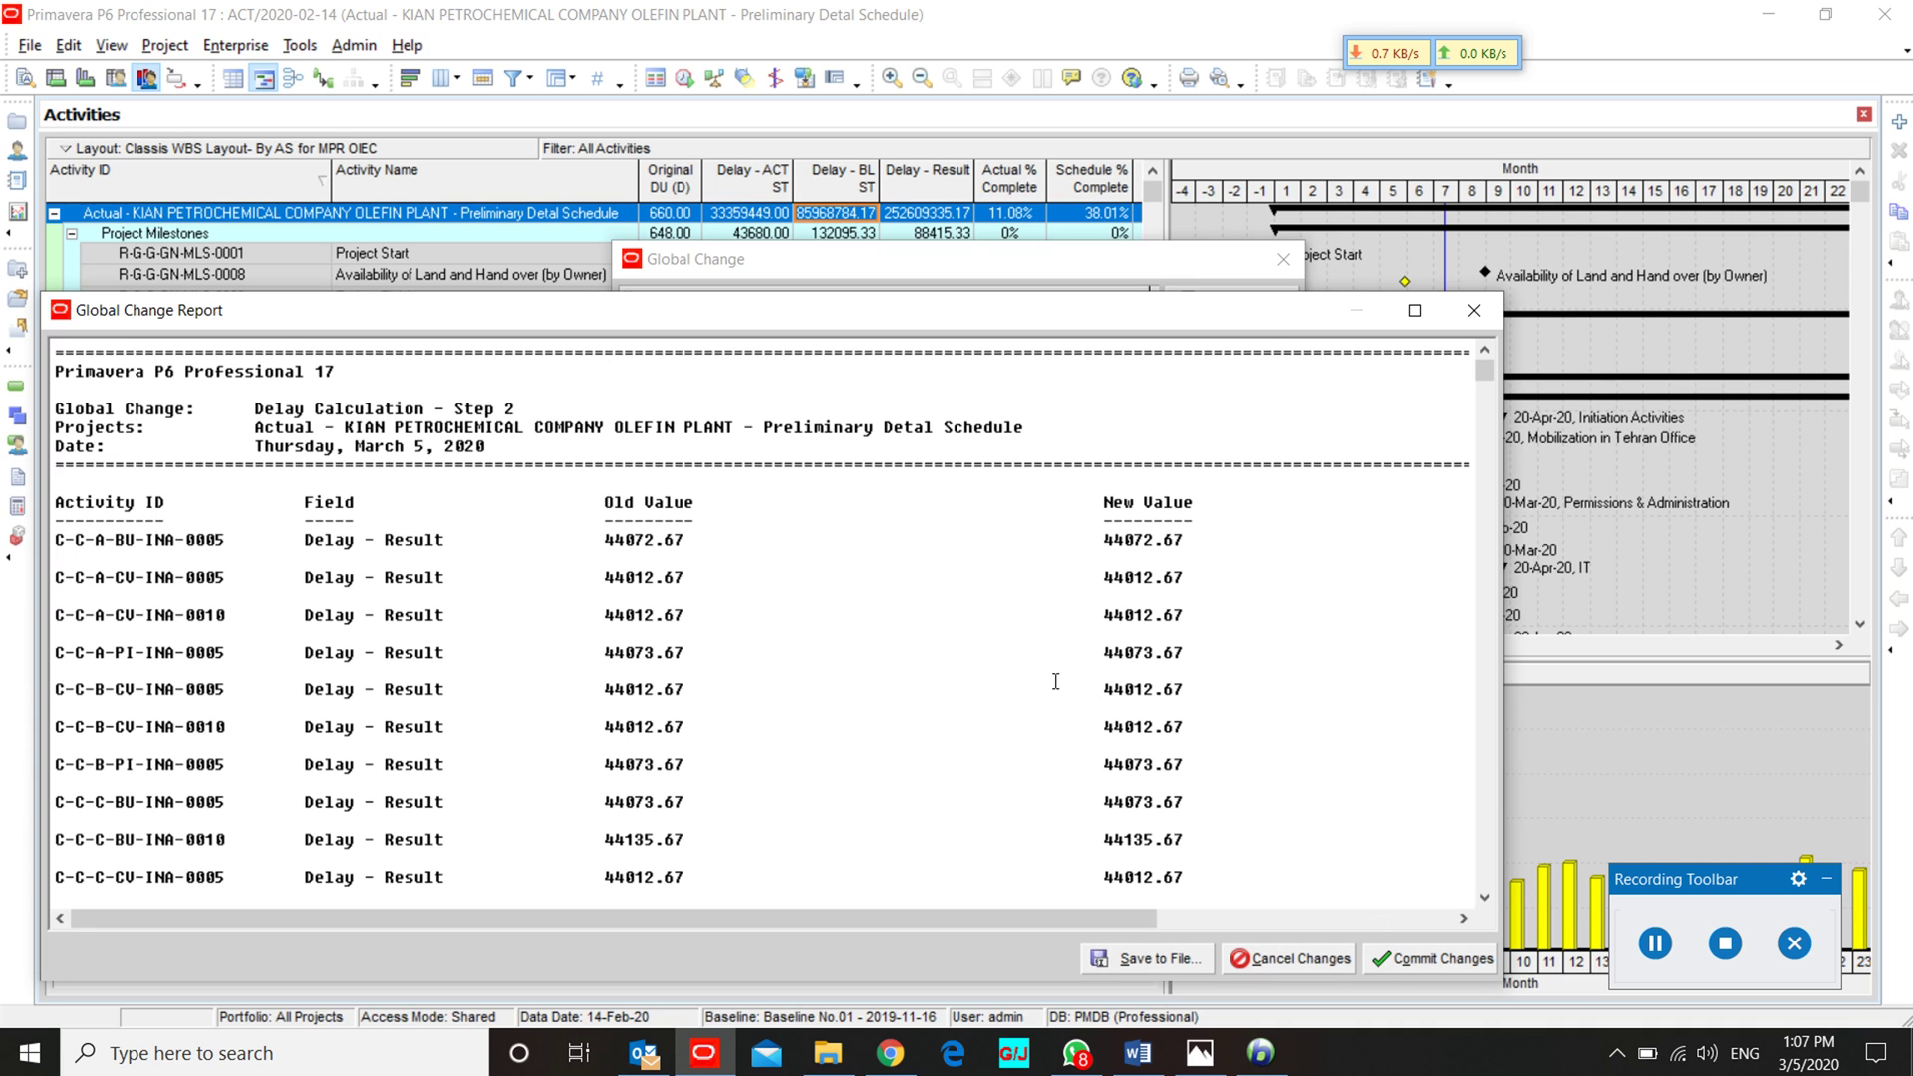
Step: Commit the Step 2 changes without saving the log file, and close the global change list
{"action": "scroll", "coordinate": [1055, 681], "scroll_direction": "down", "scroll_amount": 3}
{"action": "scroll", "coordinate": [1055, 681], "scroll_direction": "up", "scroll_amount": 4}
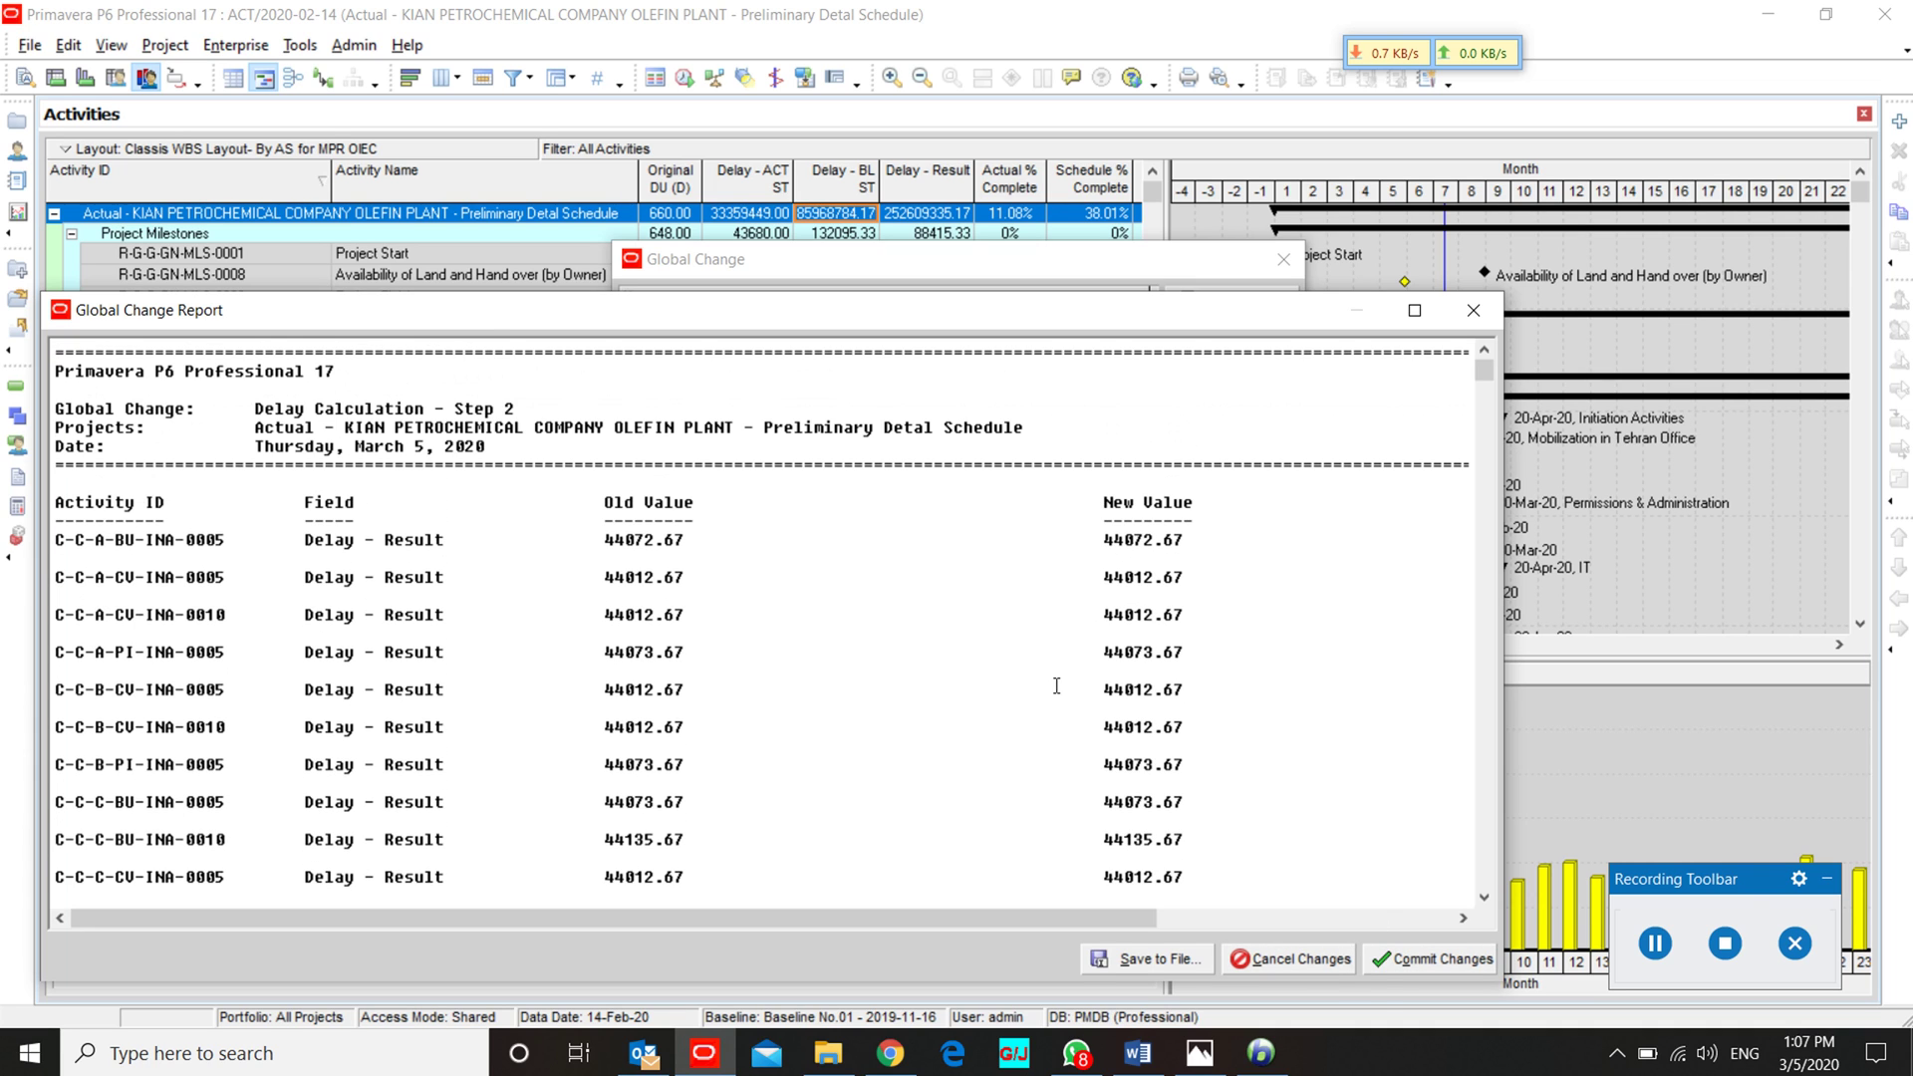
{"action": "left_click", "coordinate": [1410, 961]}
{"action": "left_click", "coordinate": [1026, 574]}
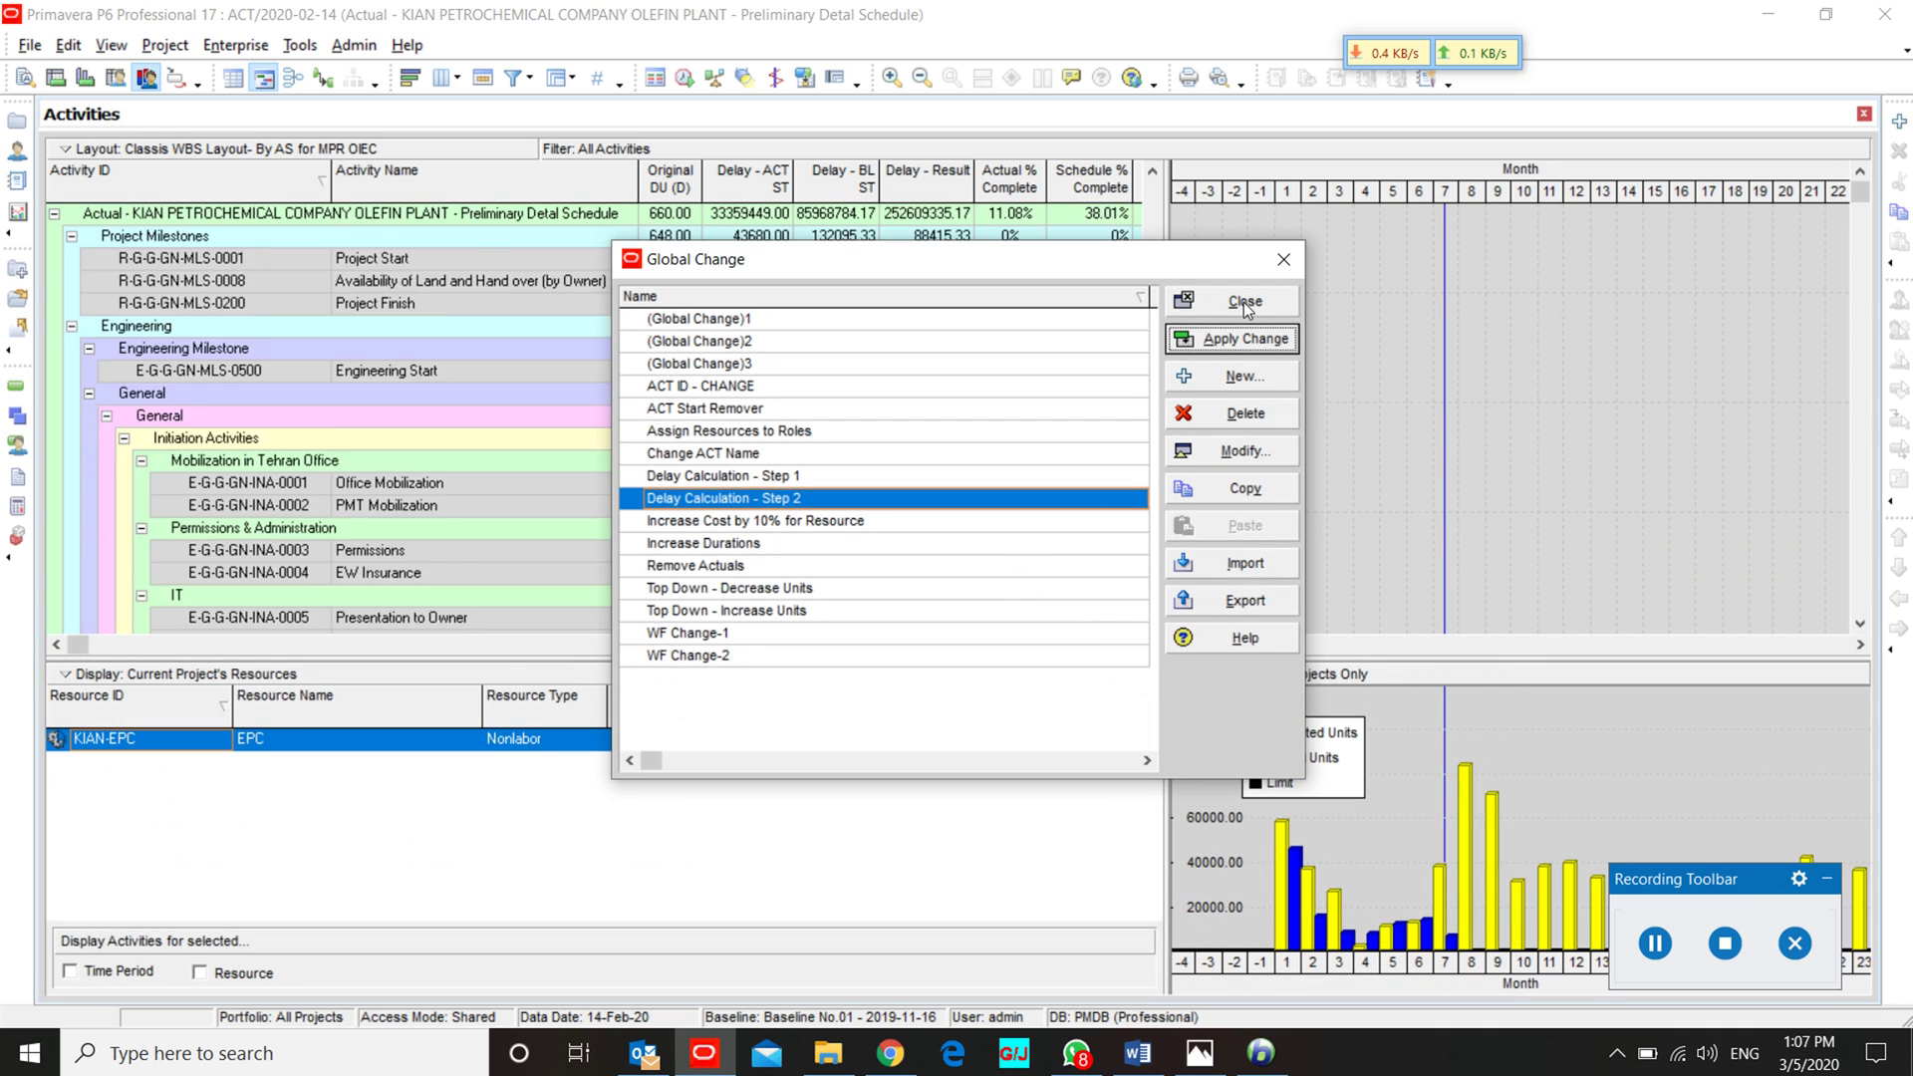
{"action": "left_click", "coordinate": [1244, 301]}
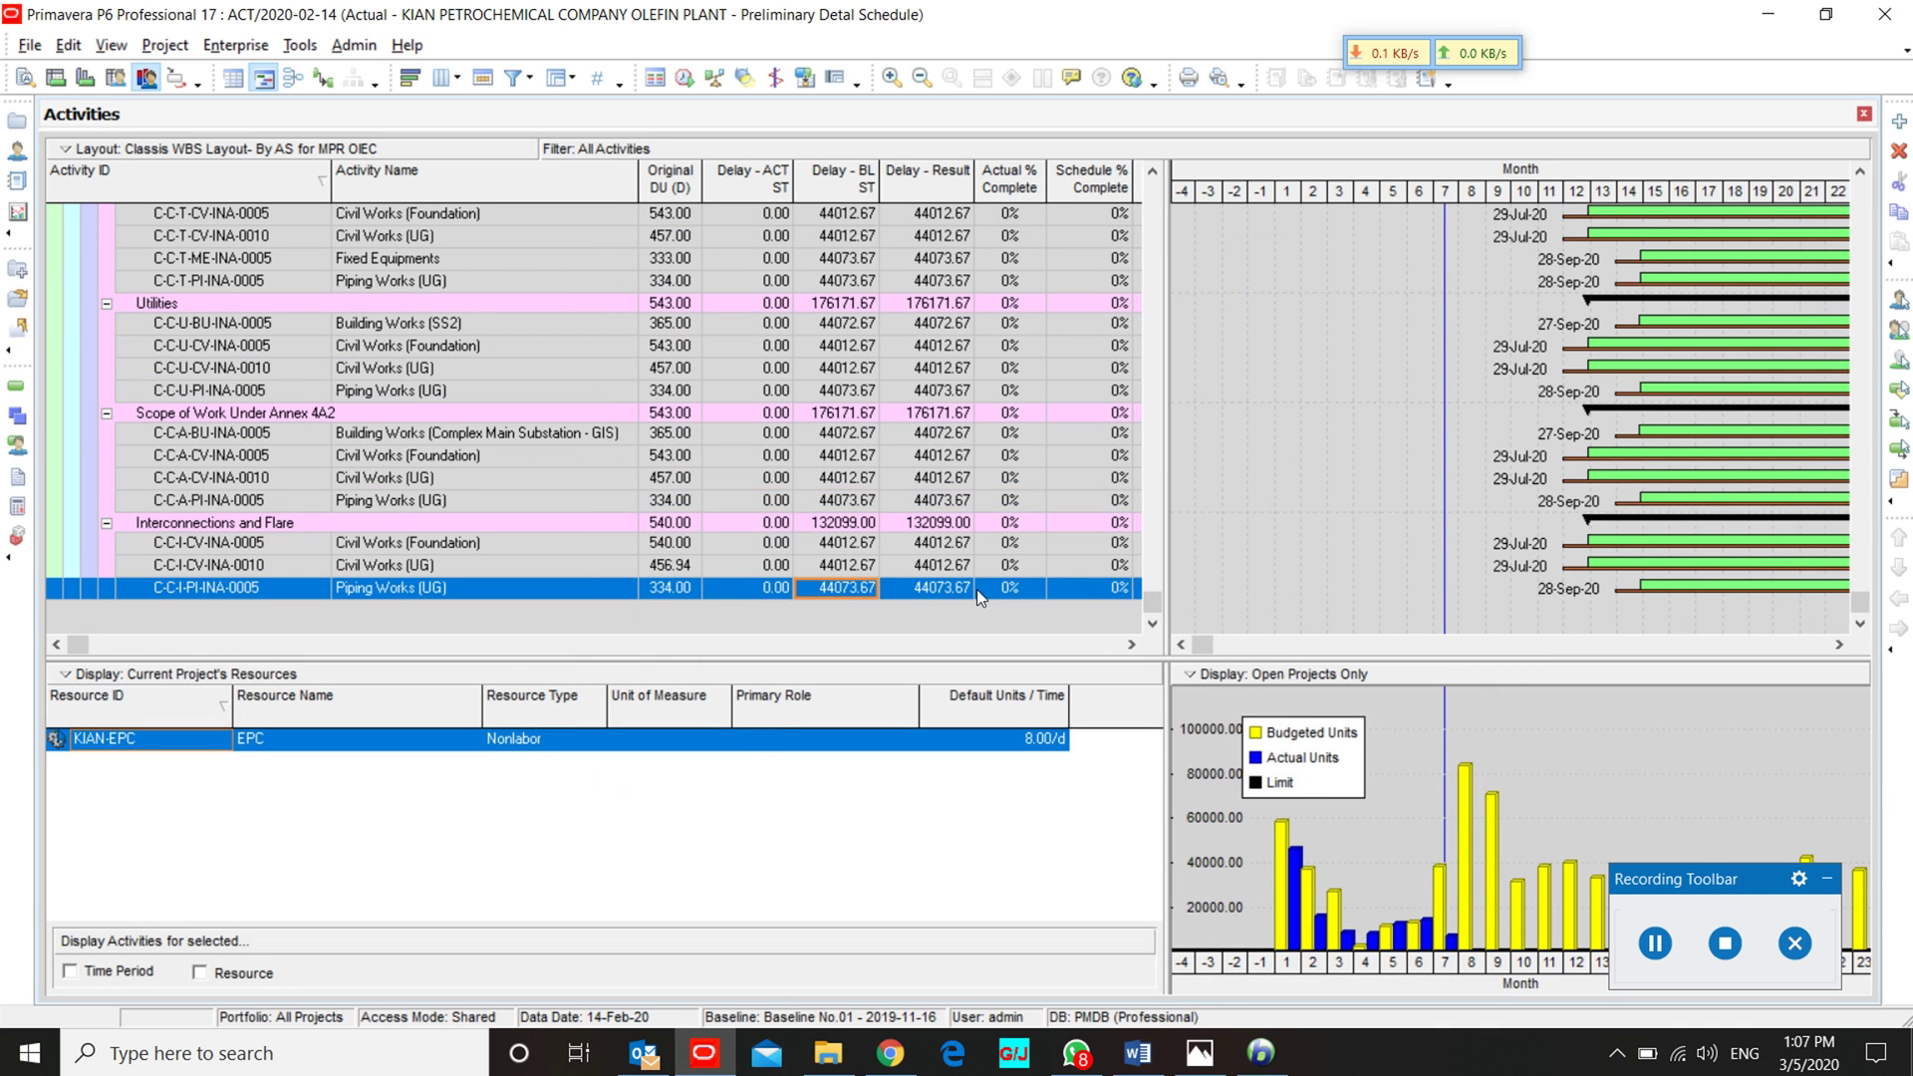
Step: Examine the Delay - Result, Actual % Complete and Schedule % Complete values at the top of the activity table
{"action": "left_click_drag", "start_coordinate": [1153, 601], "coordinate": [1199, 158]}
{"action": "left_click", "coordinate": [946, 215]}
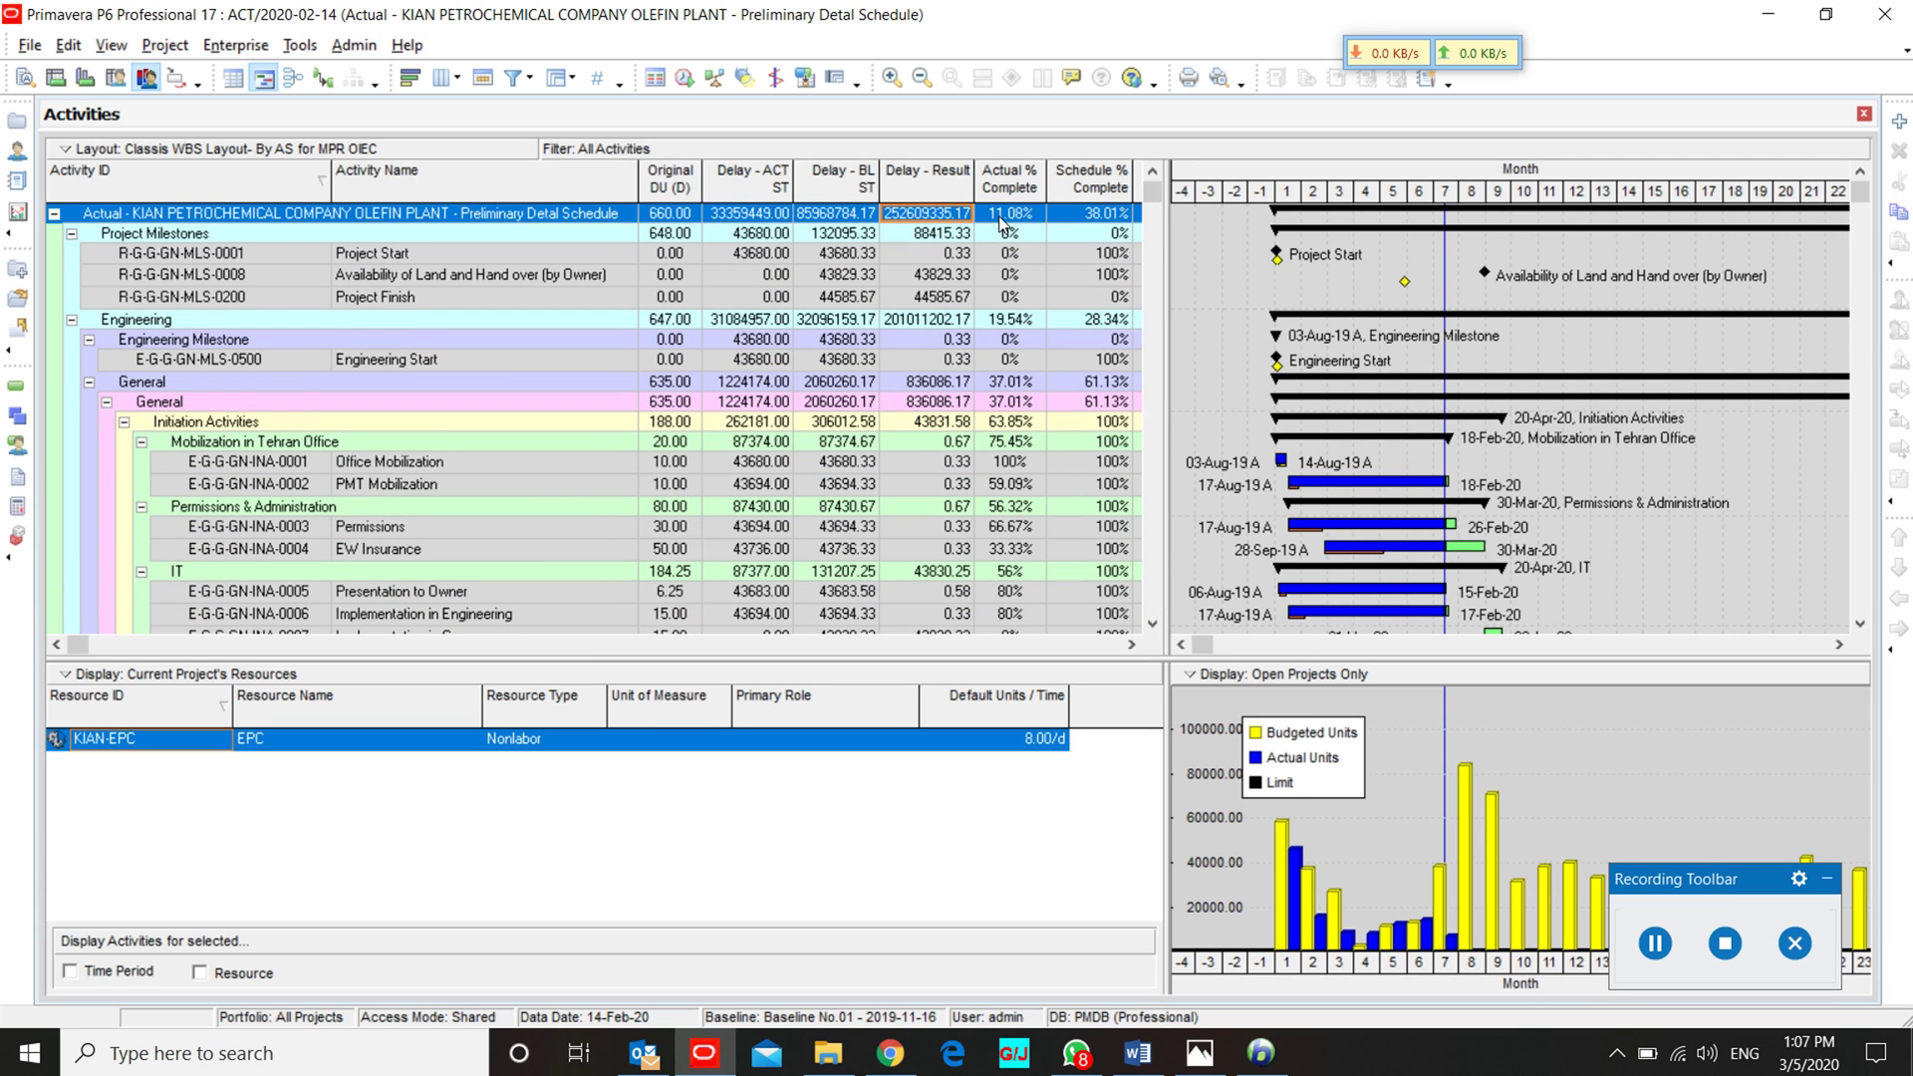
{"action": "left_click", "coordinate": [1000, 220]}
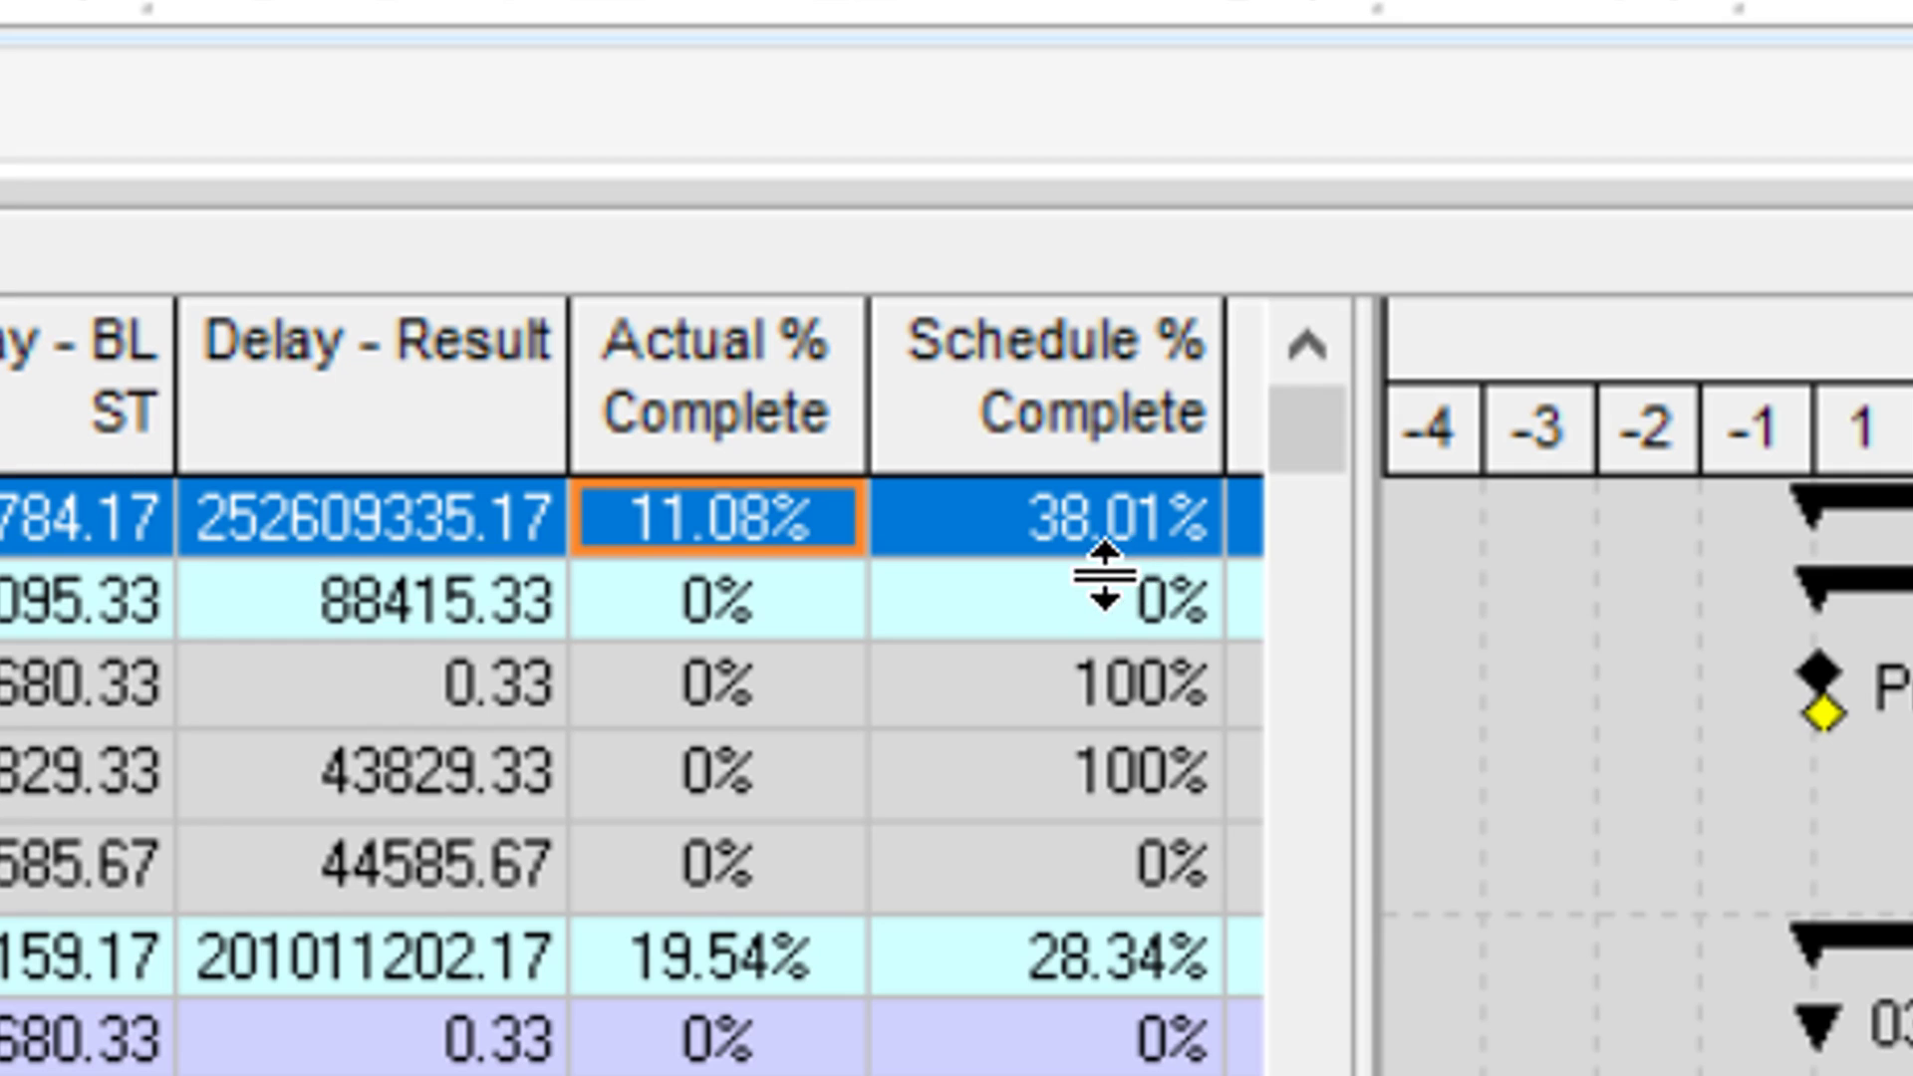
{"action": "left_click", "coordinate": [991, 622]}
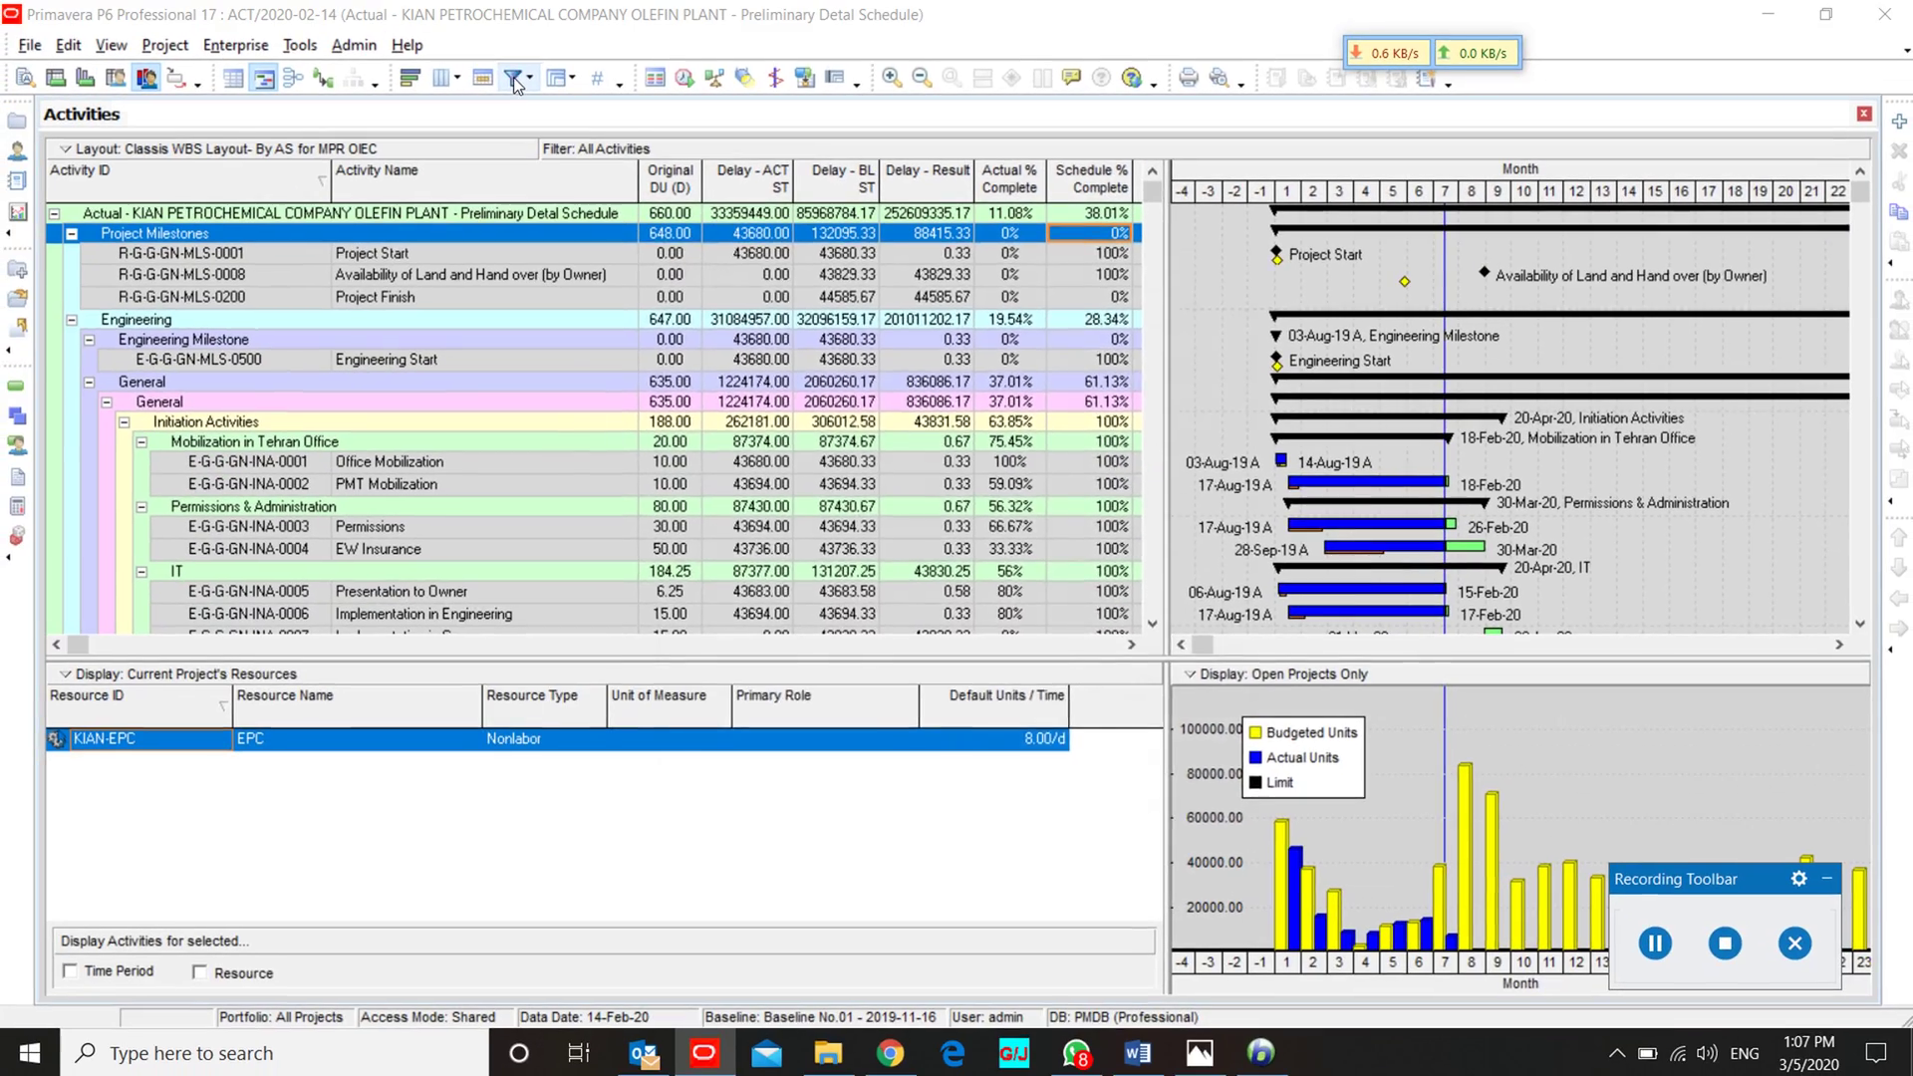
Step: Select the user-defined Delay filter in the activity filters and open its definition
{"action": "left_click", "coordinate": [376, 72]}
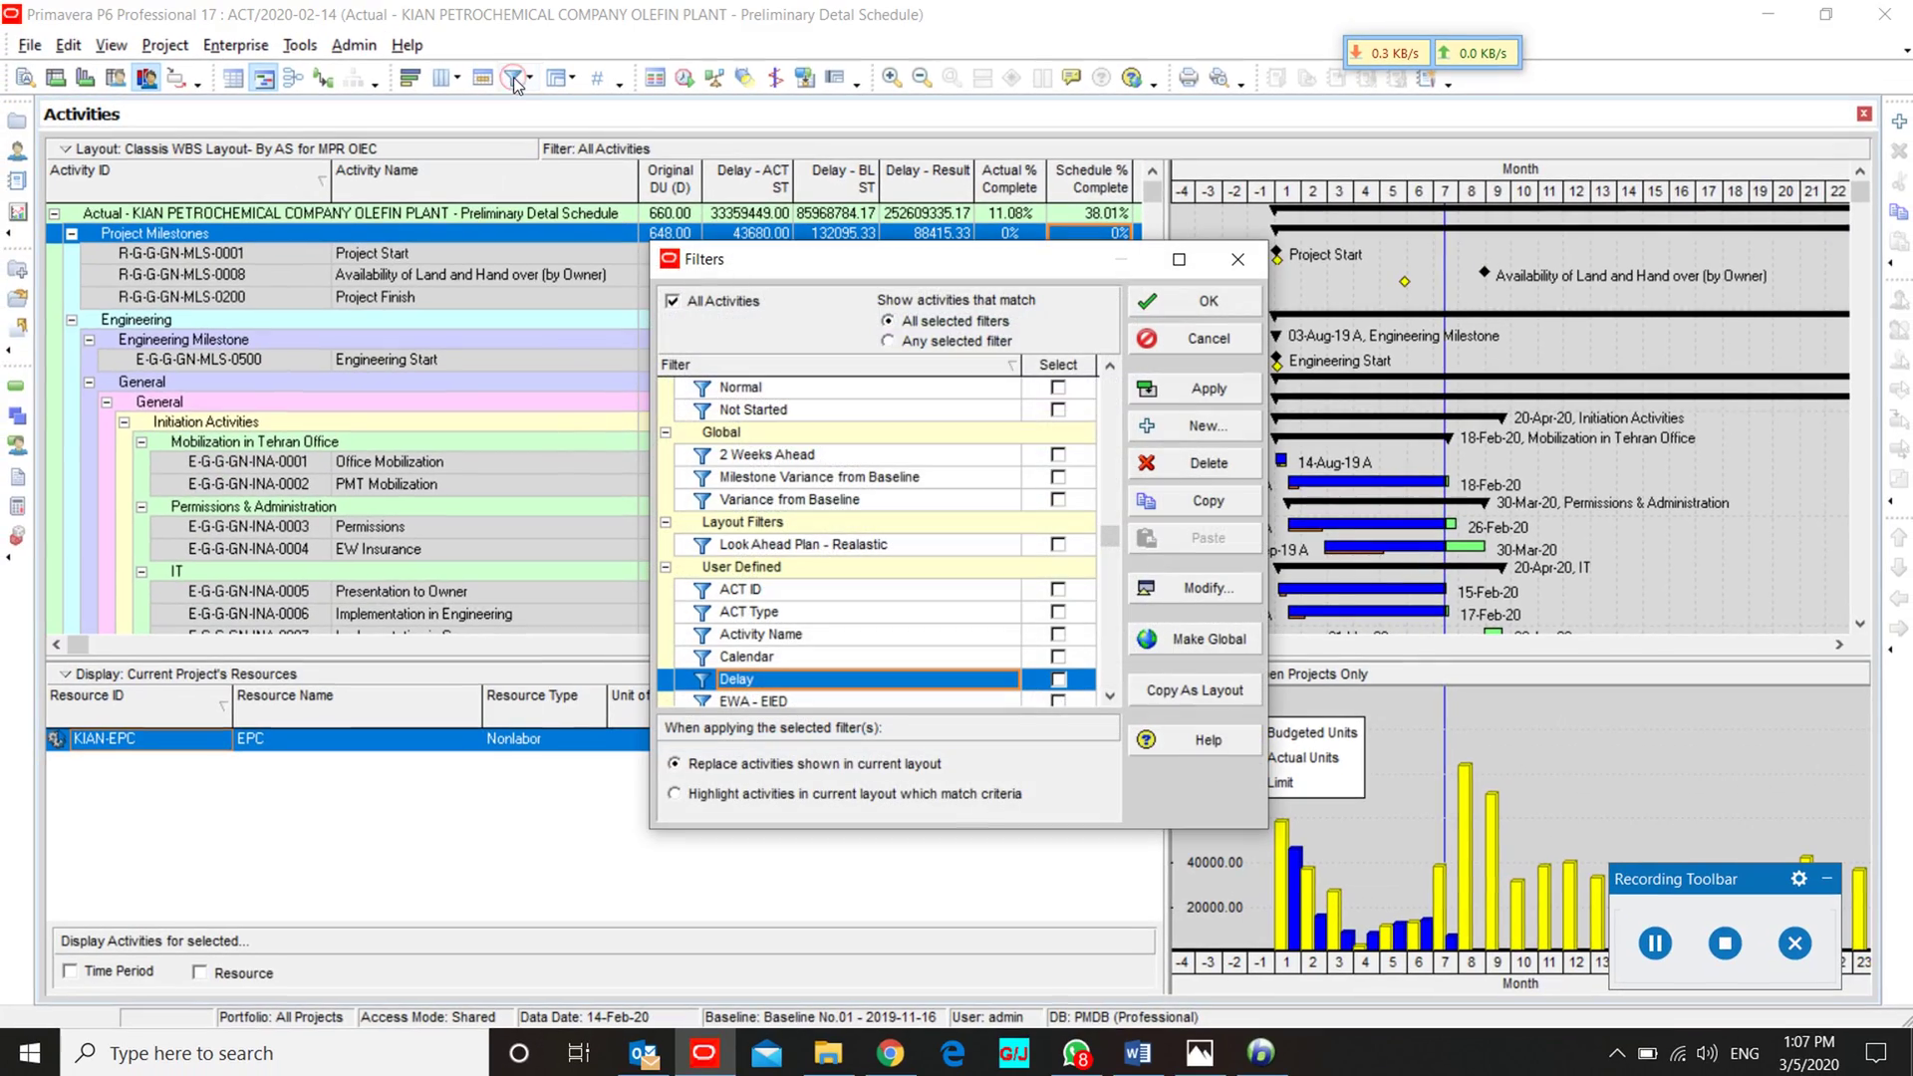
{"action": "left_click_drag", "start_coordinate": [834, 269], "coordinate": [700, 385]}
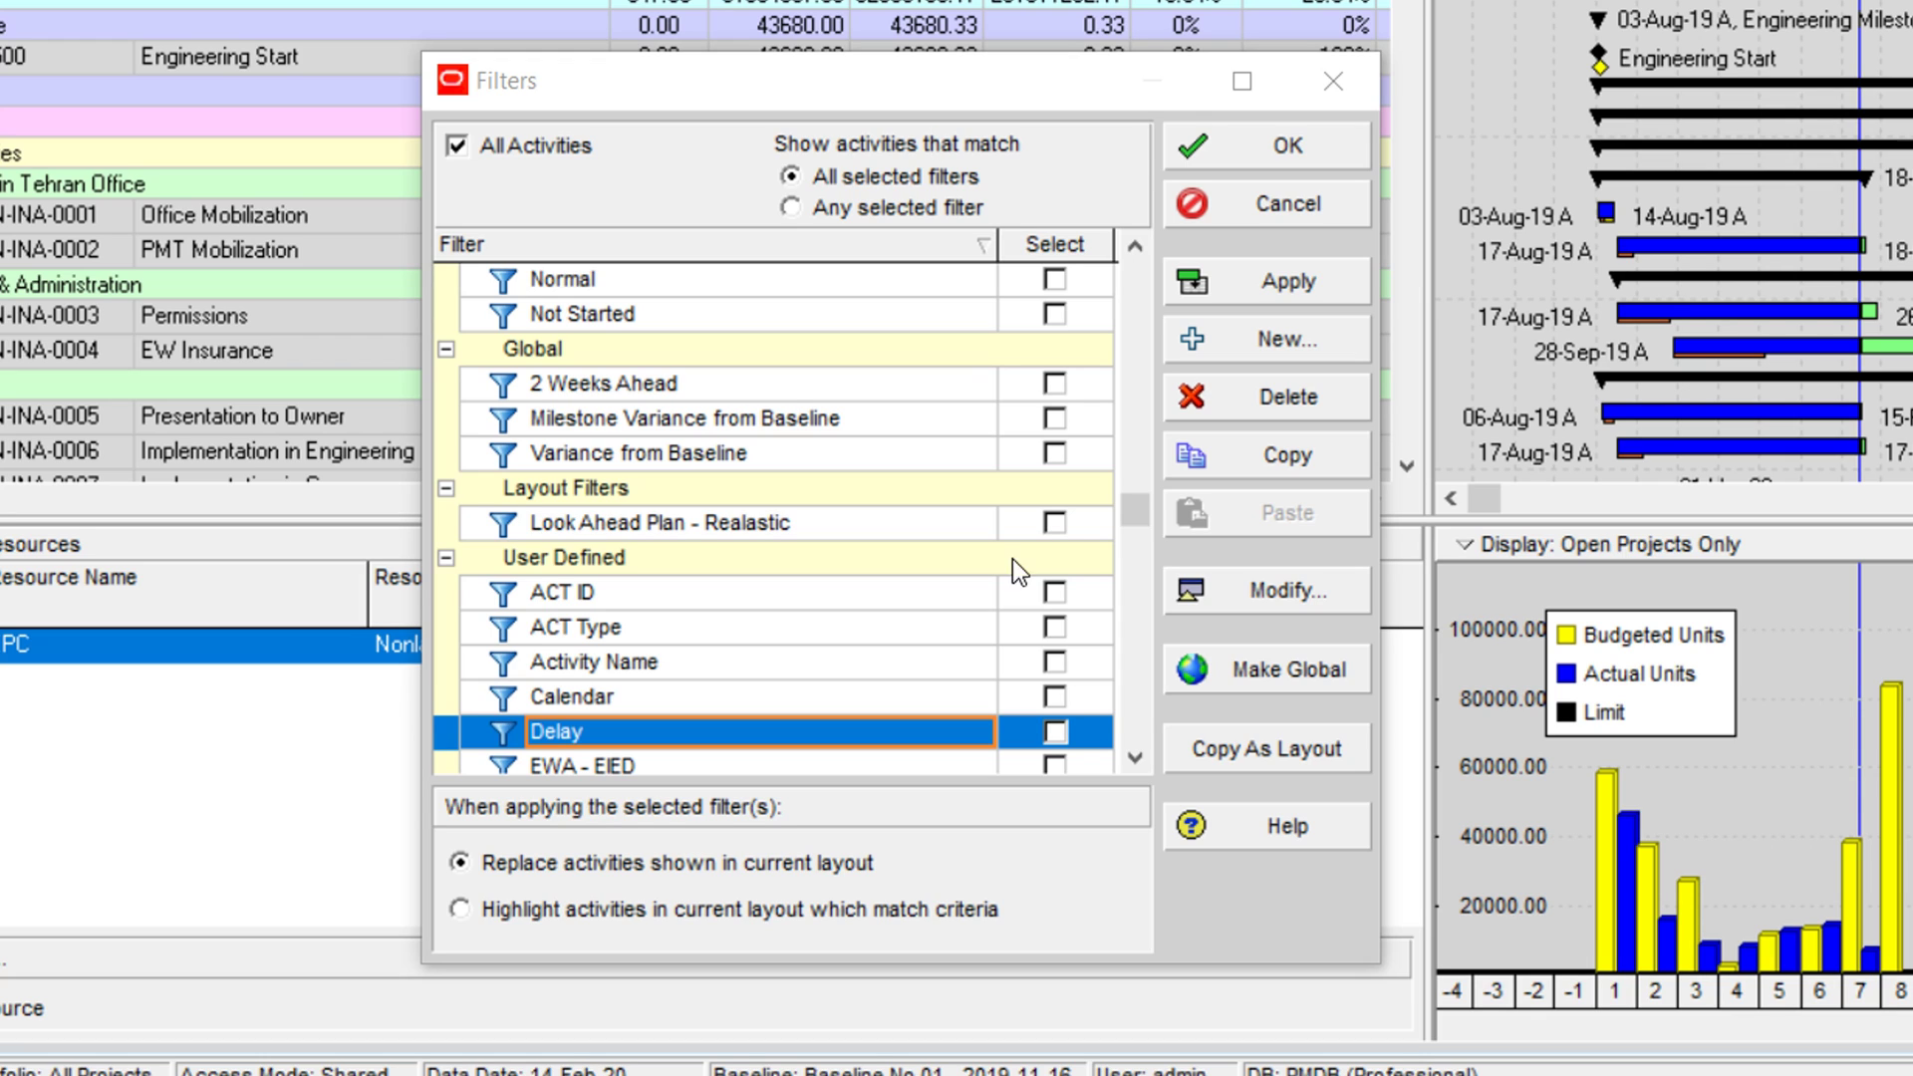
{"action": "left_click", "coordinate": [1054, 733]}
{"action": "left_click", "coordinate": [1283, 582]}
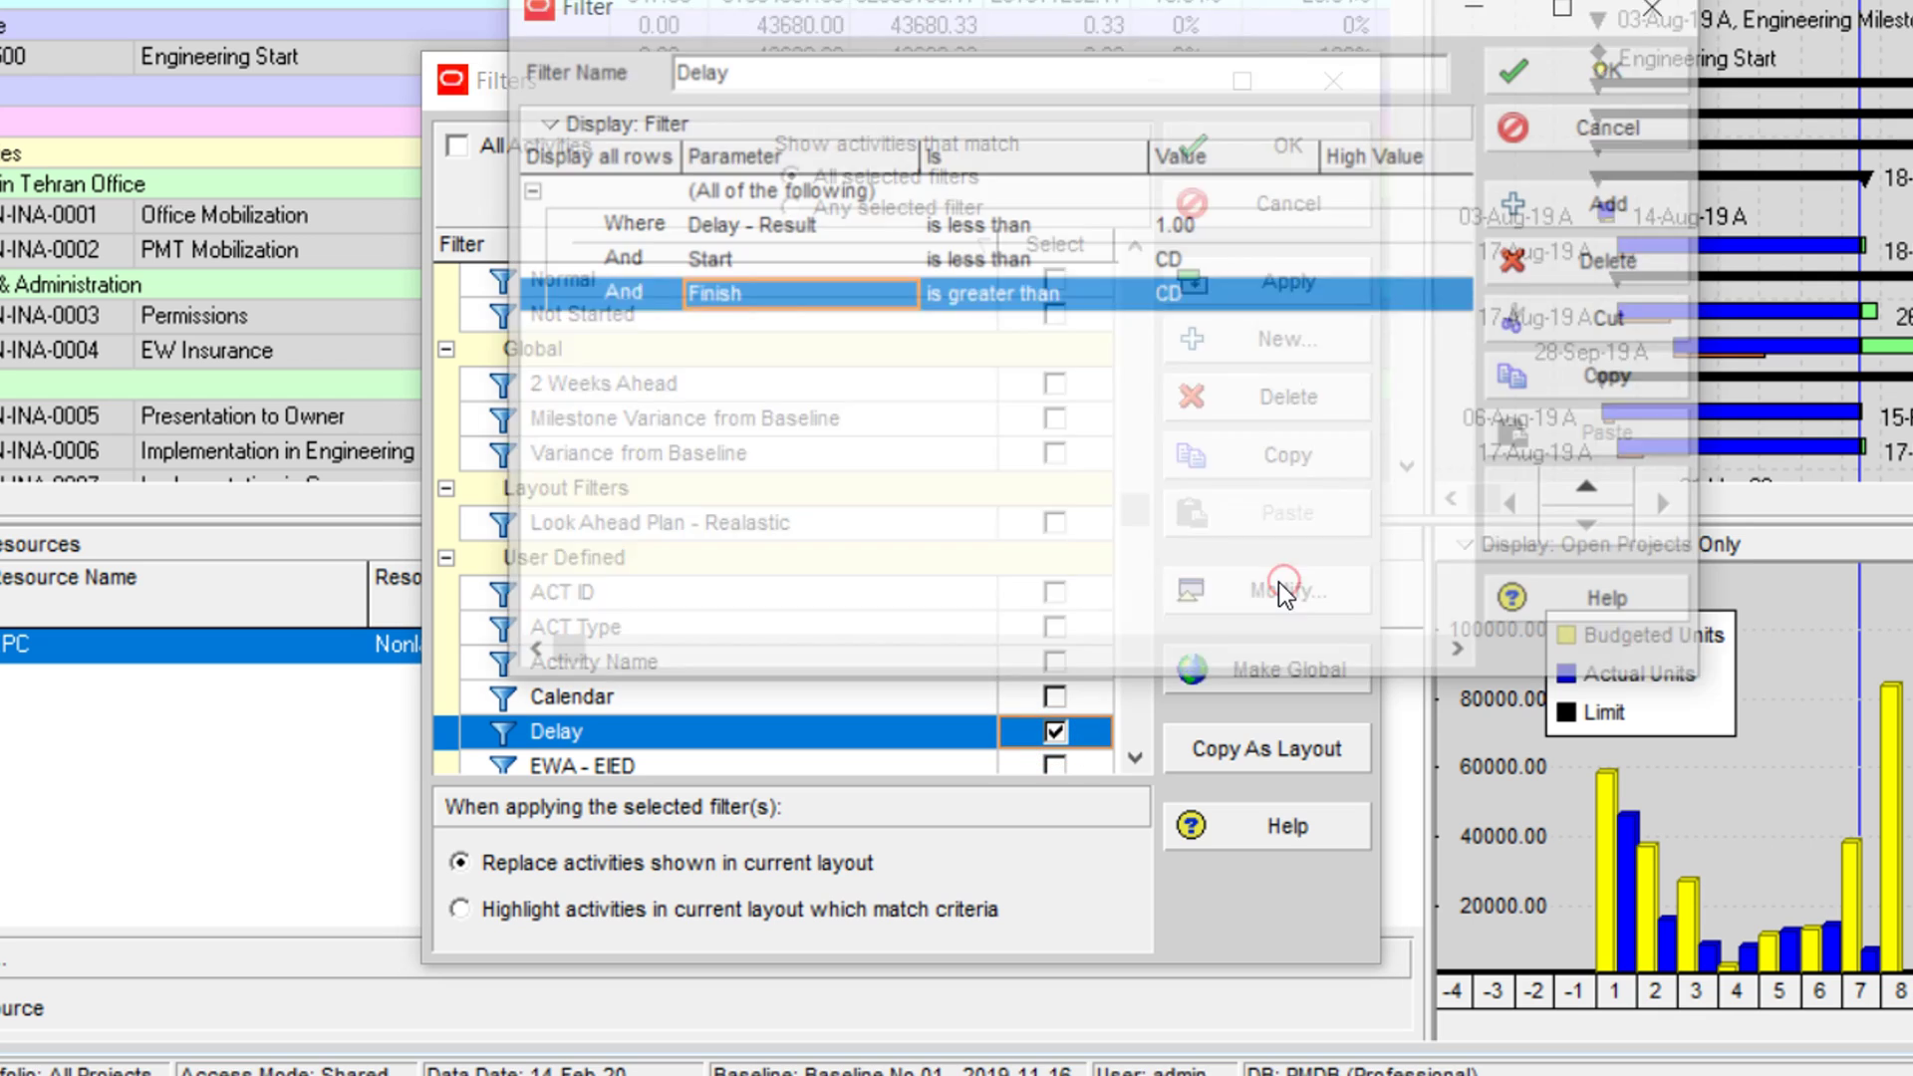
Step: Examine the Start, Finish and Delay - Result criteria in the Delay filter's definition
{"action": "left_click", "coordinate": [815, 261]}
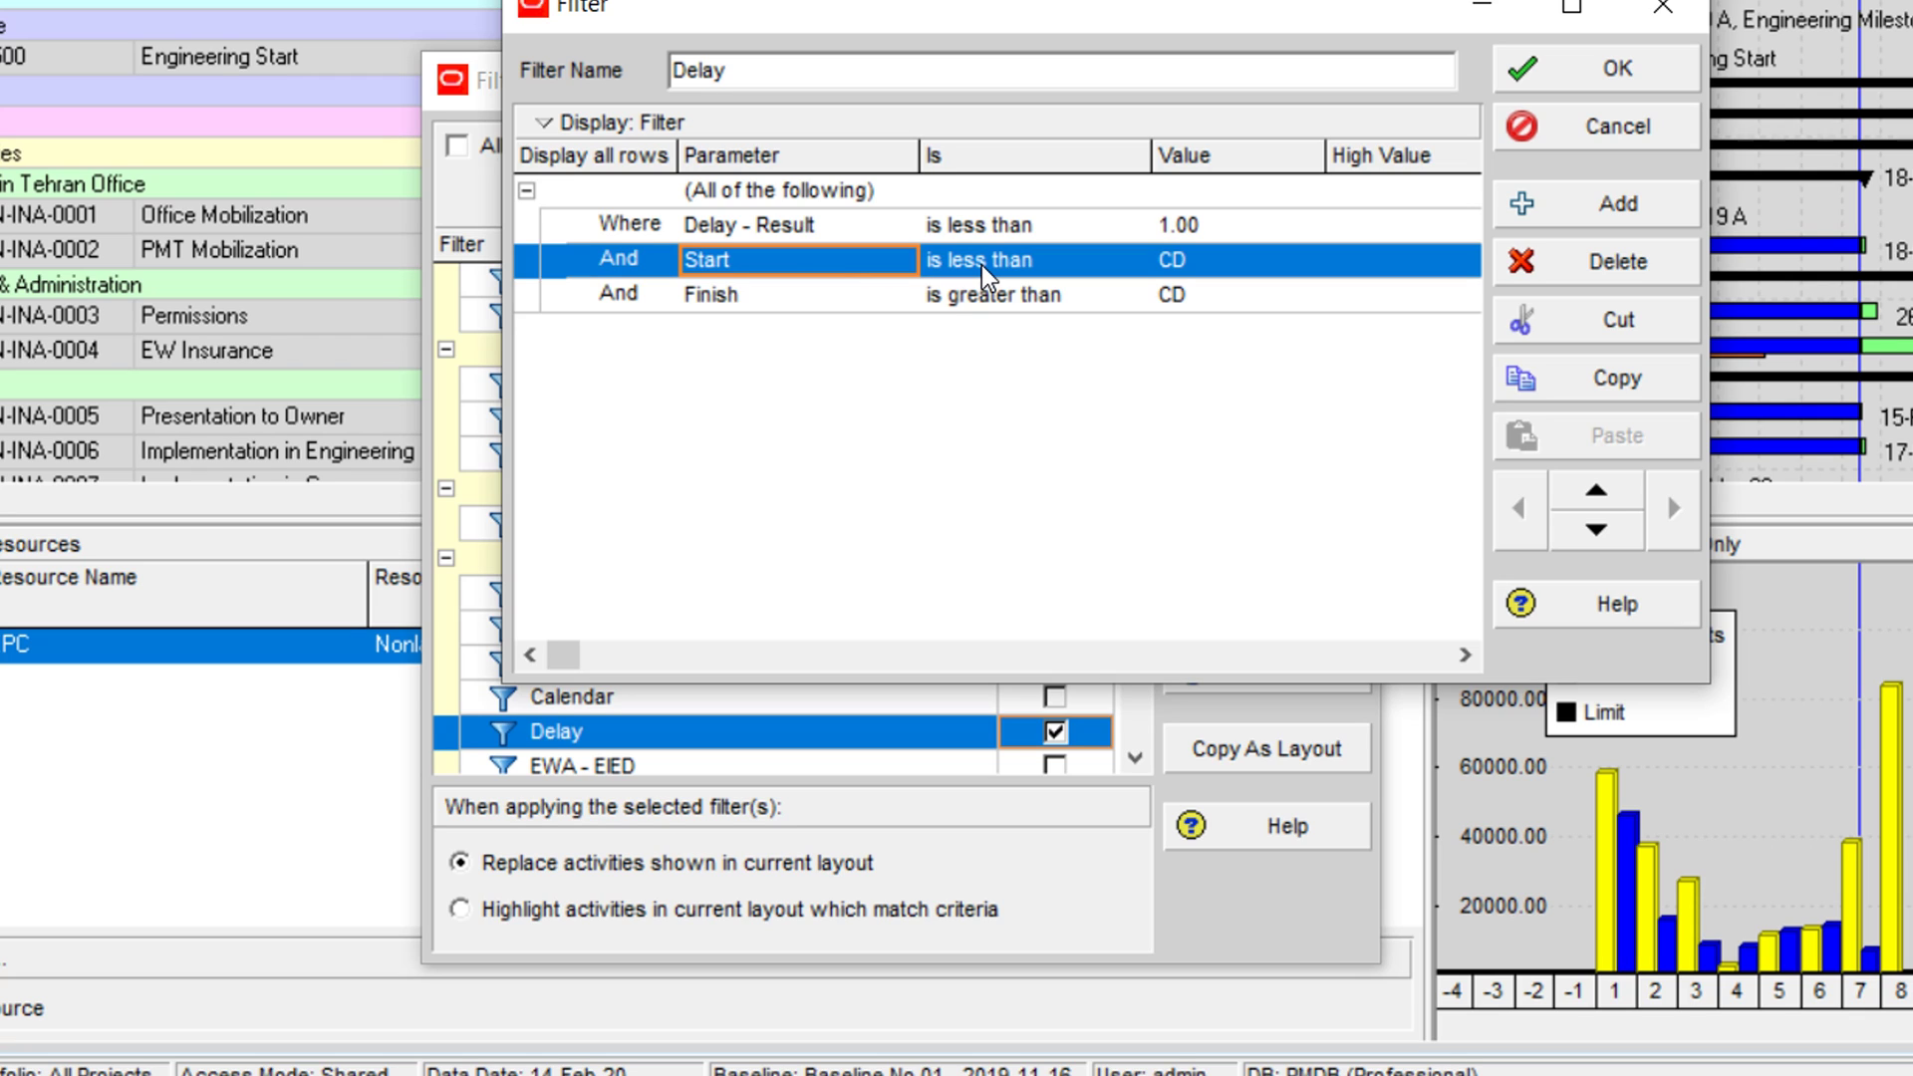
{"action": "left_click", "coordinate": [982, 295]}
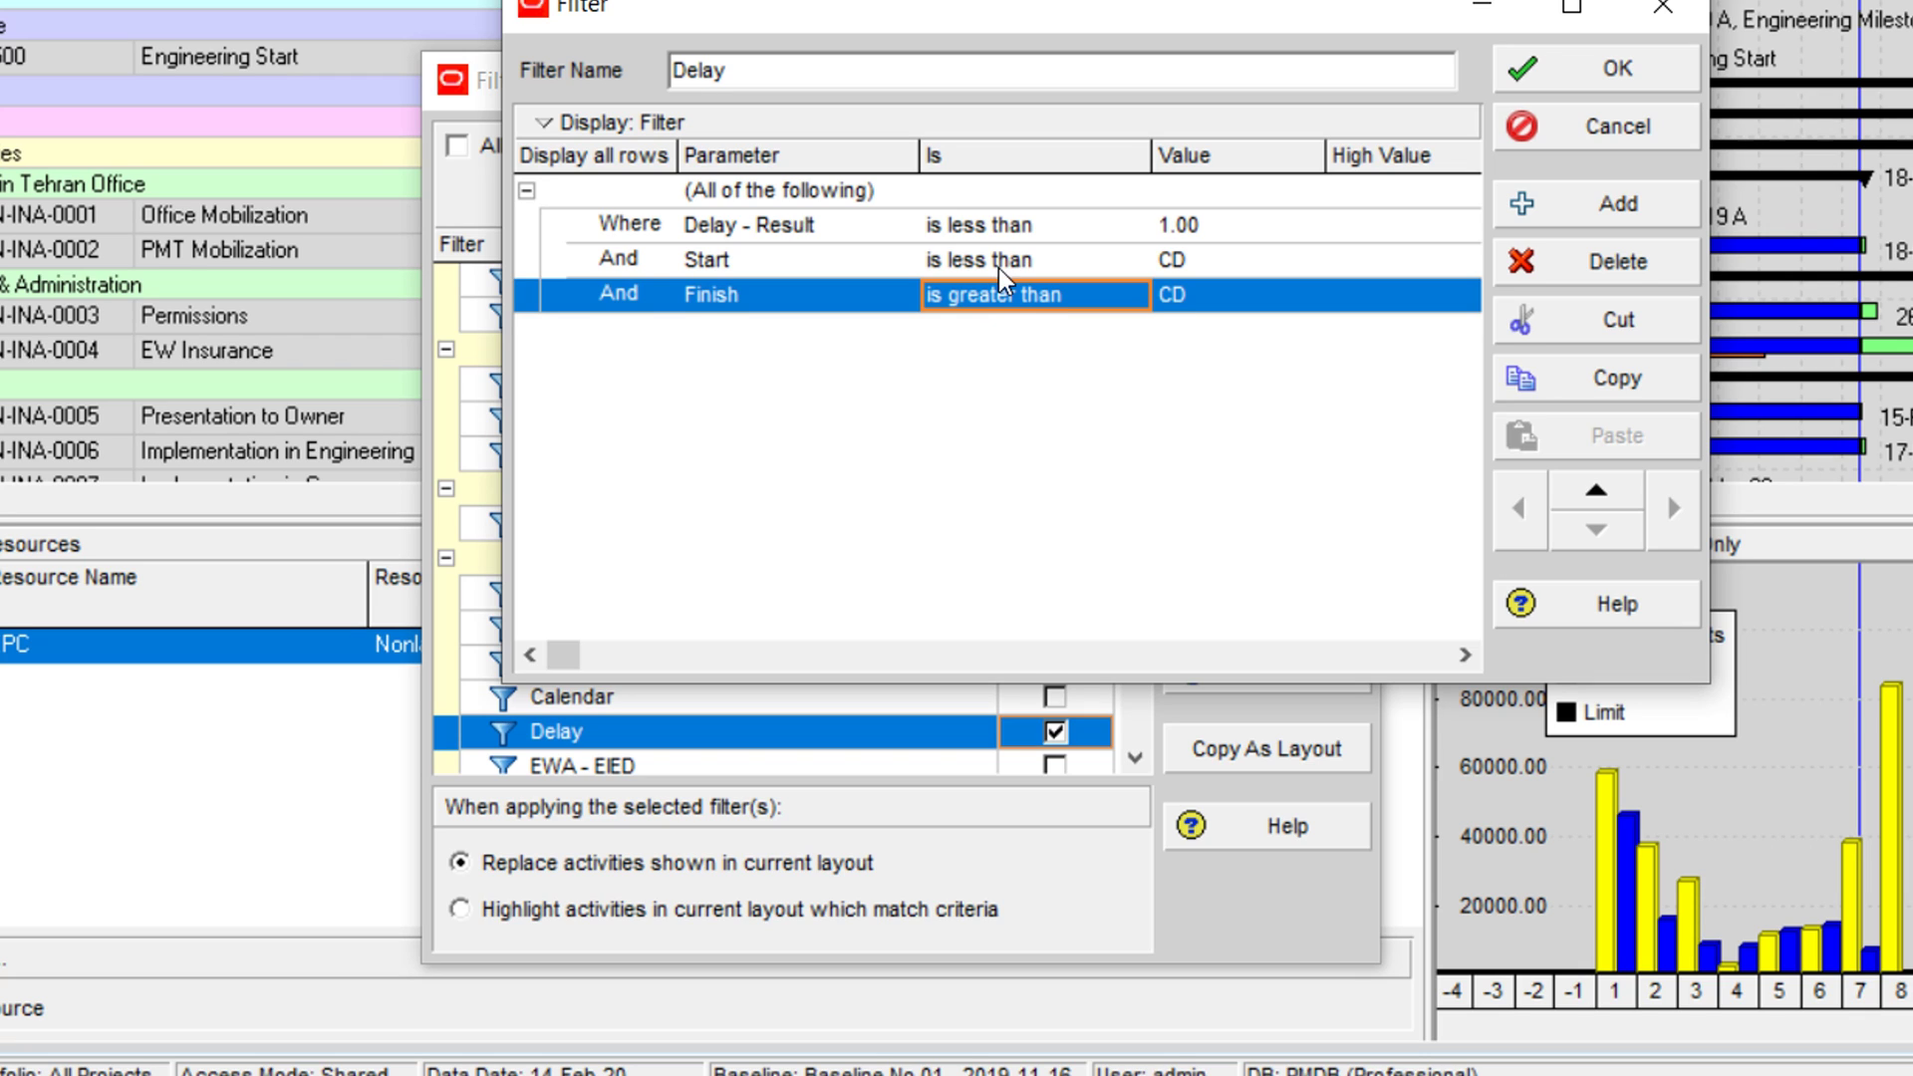
{"action": "left_click", "coordinate": [998, 261]}
{"action": "left_click", "coordinate": [994, 297], "text": "shift"}
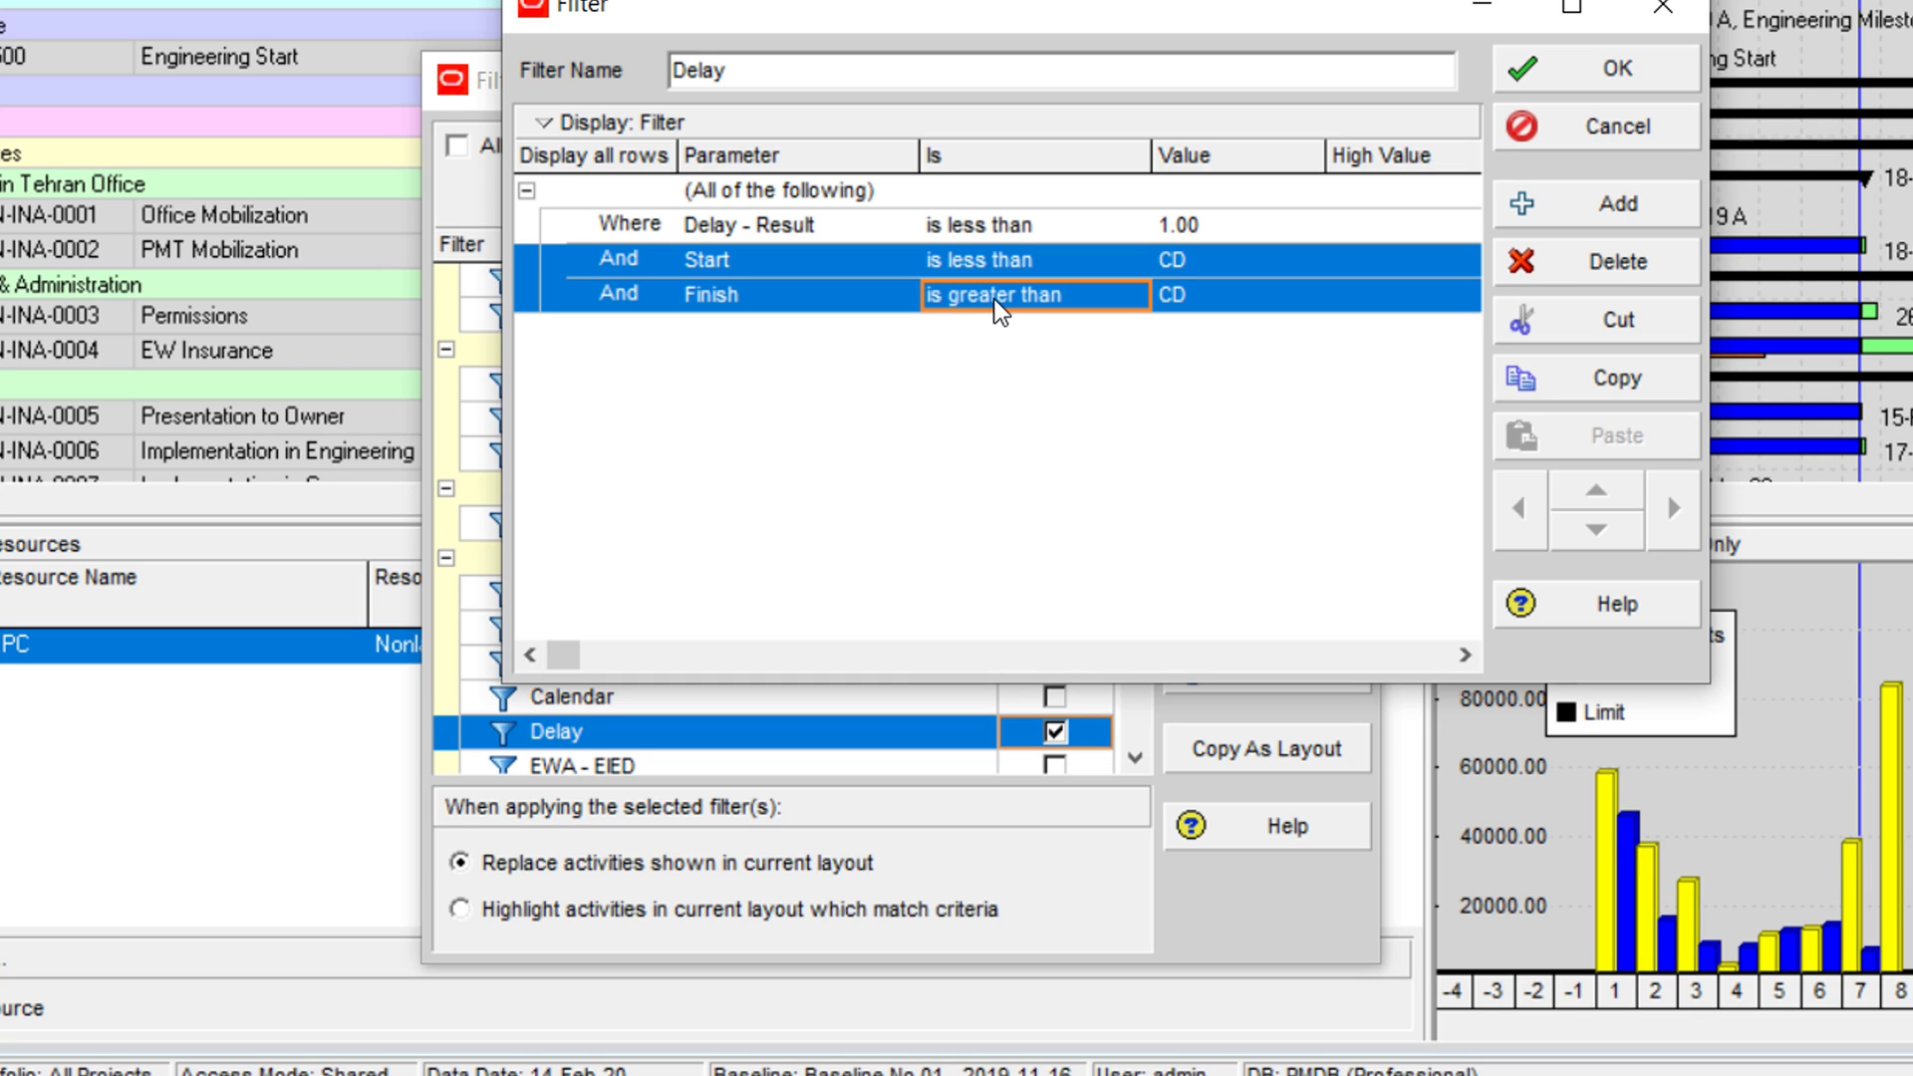
{"action": "left_click", "coordinate": [833, 223]}
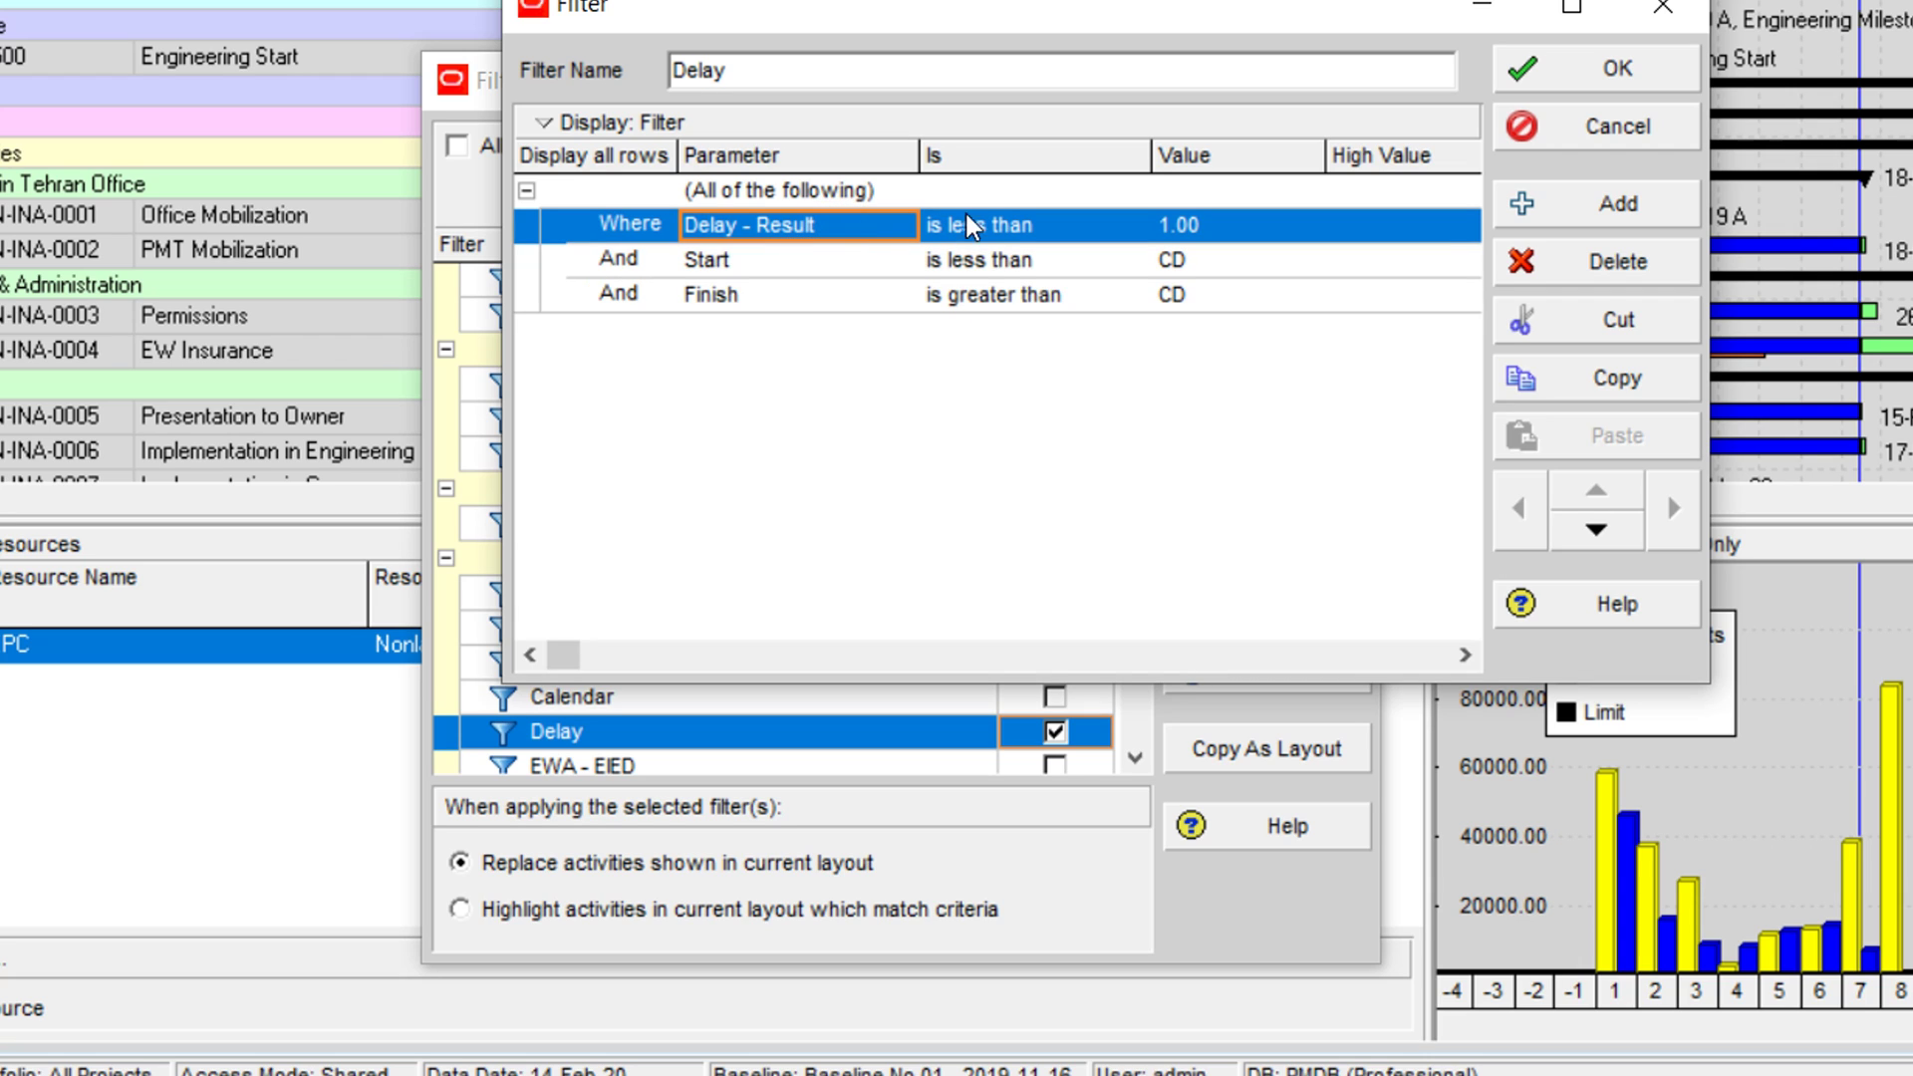
{"action": "left_click", "coordinate": [1161, 225]}
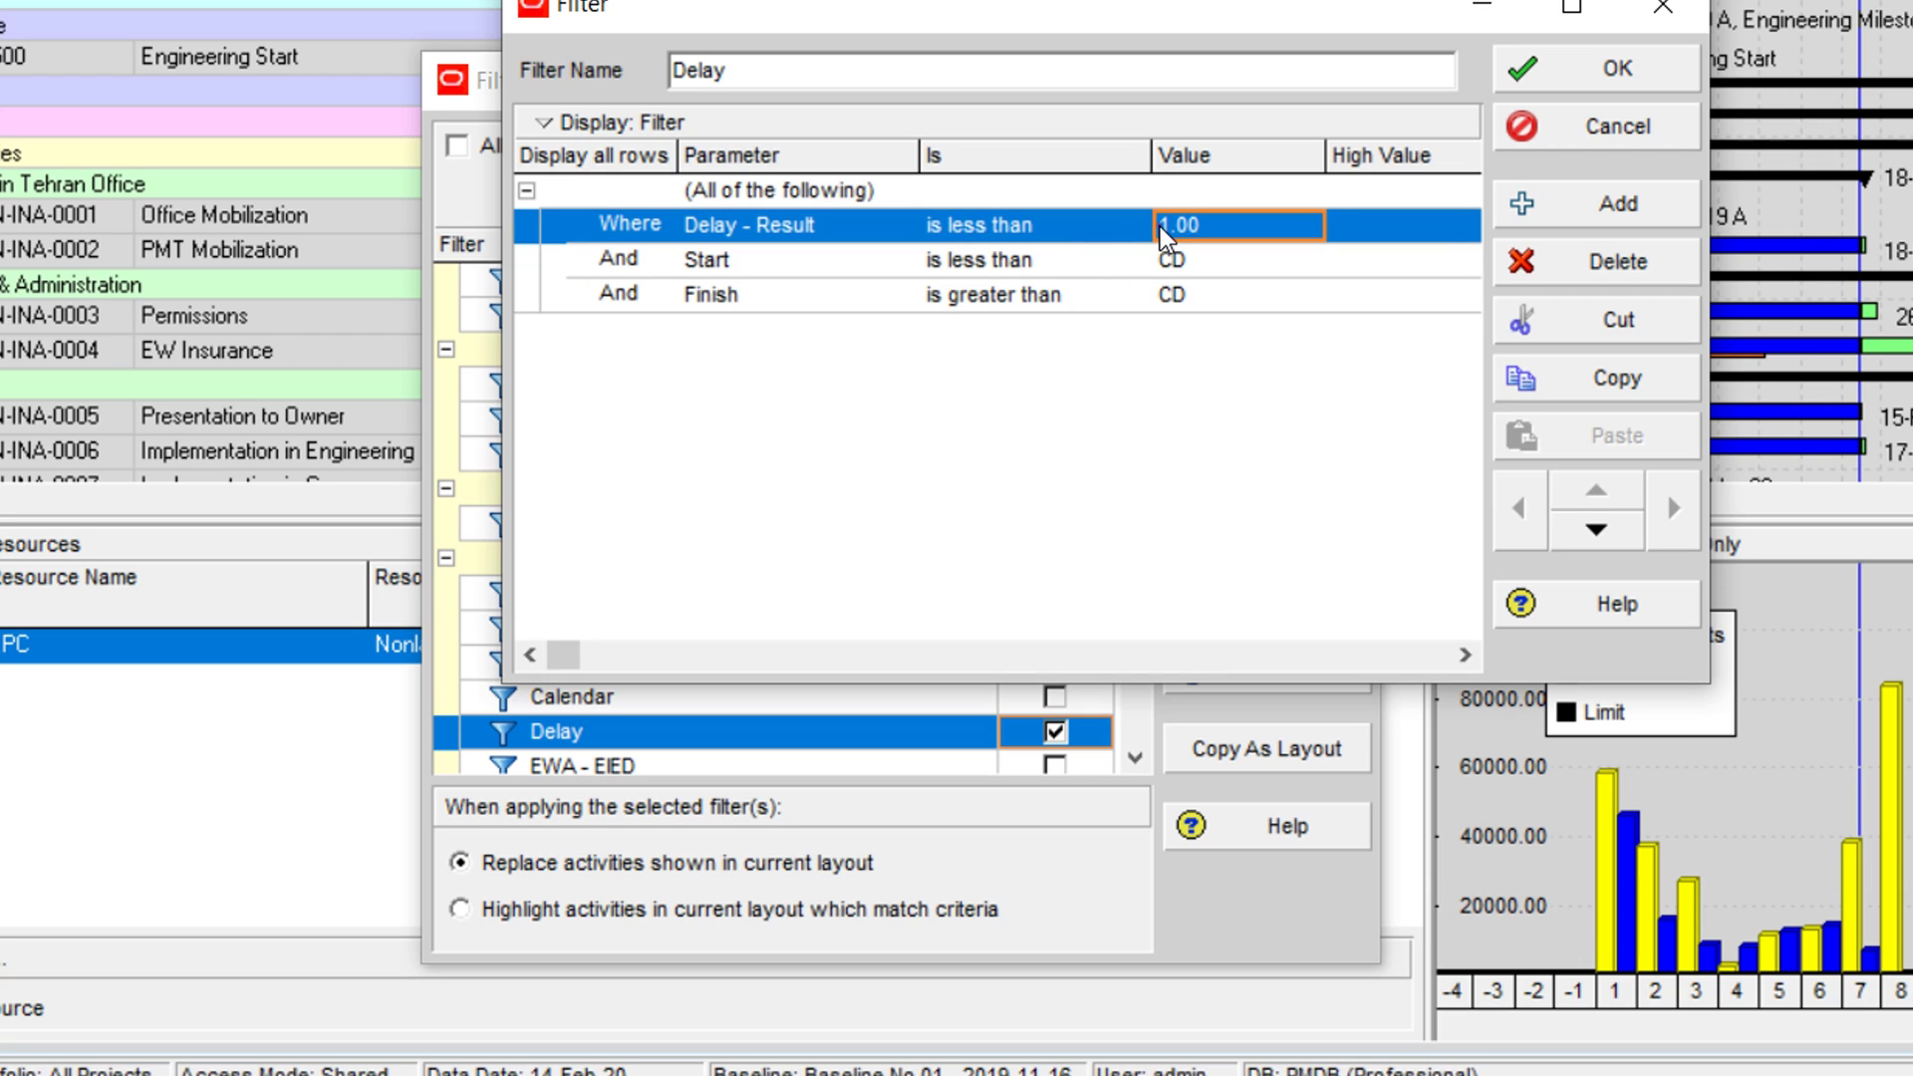
Step: Accept the filter definition and apply the Delay filter to the activity table, closing the filter list
{"action": "left_click", "coordinate": [1620, 70]}
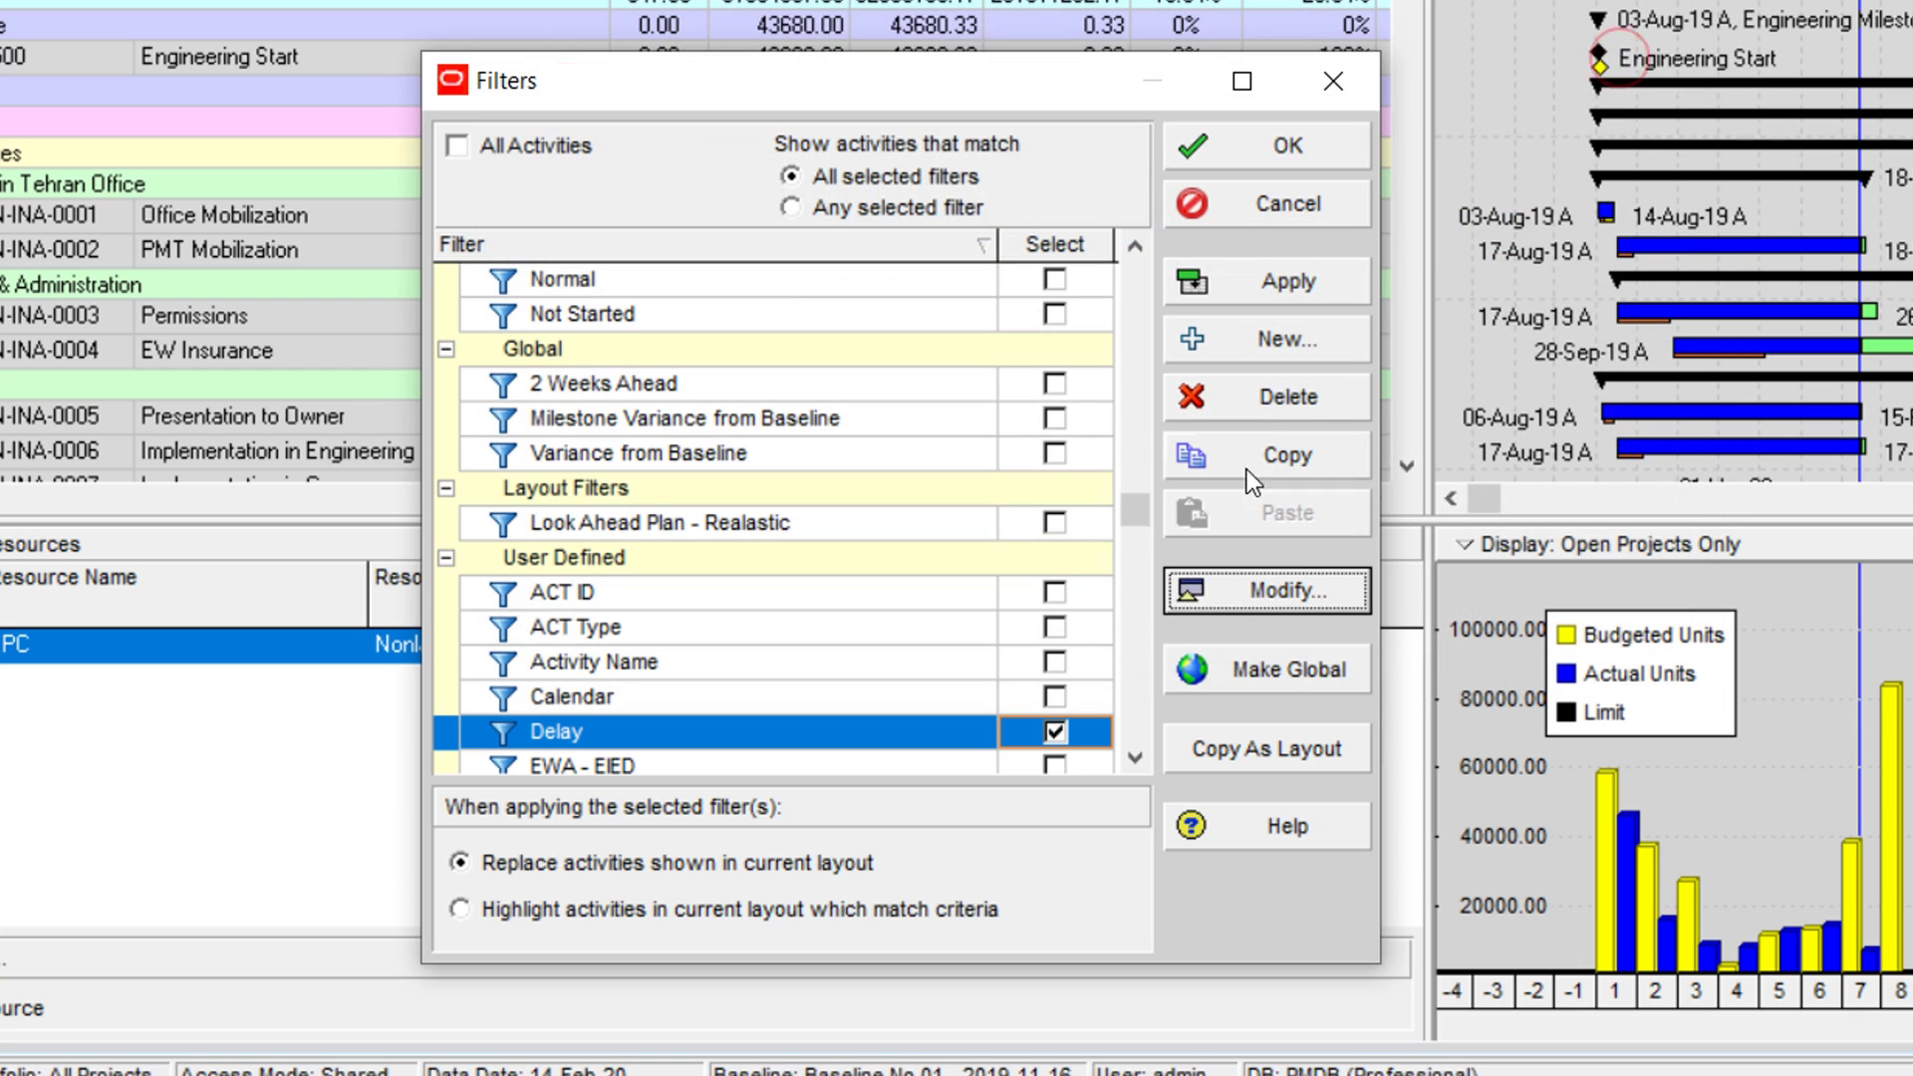
{"action": "left_click", "coordinate": [1287, 273]}
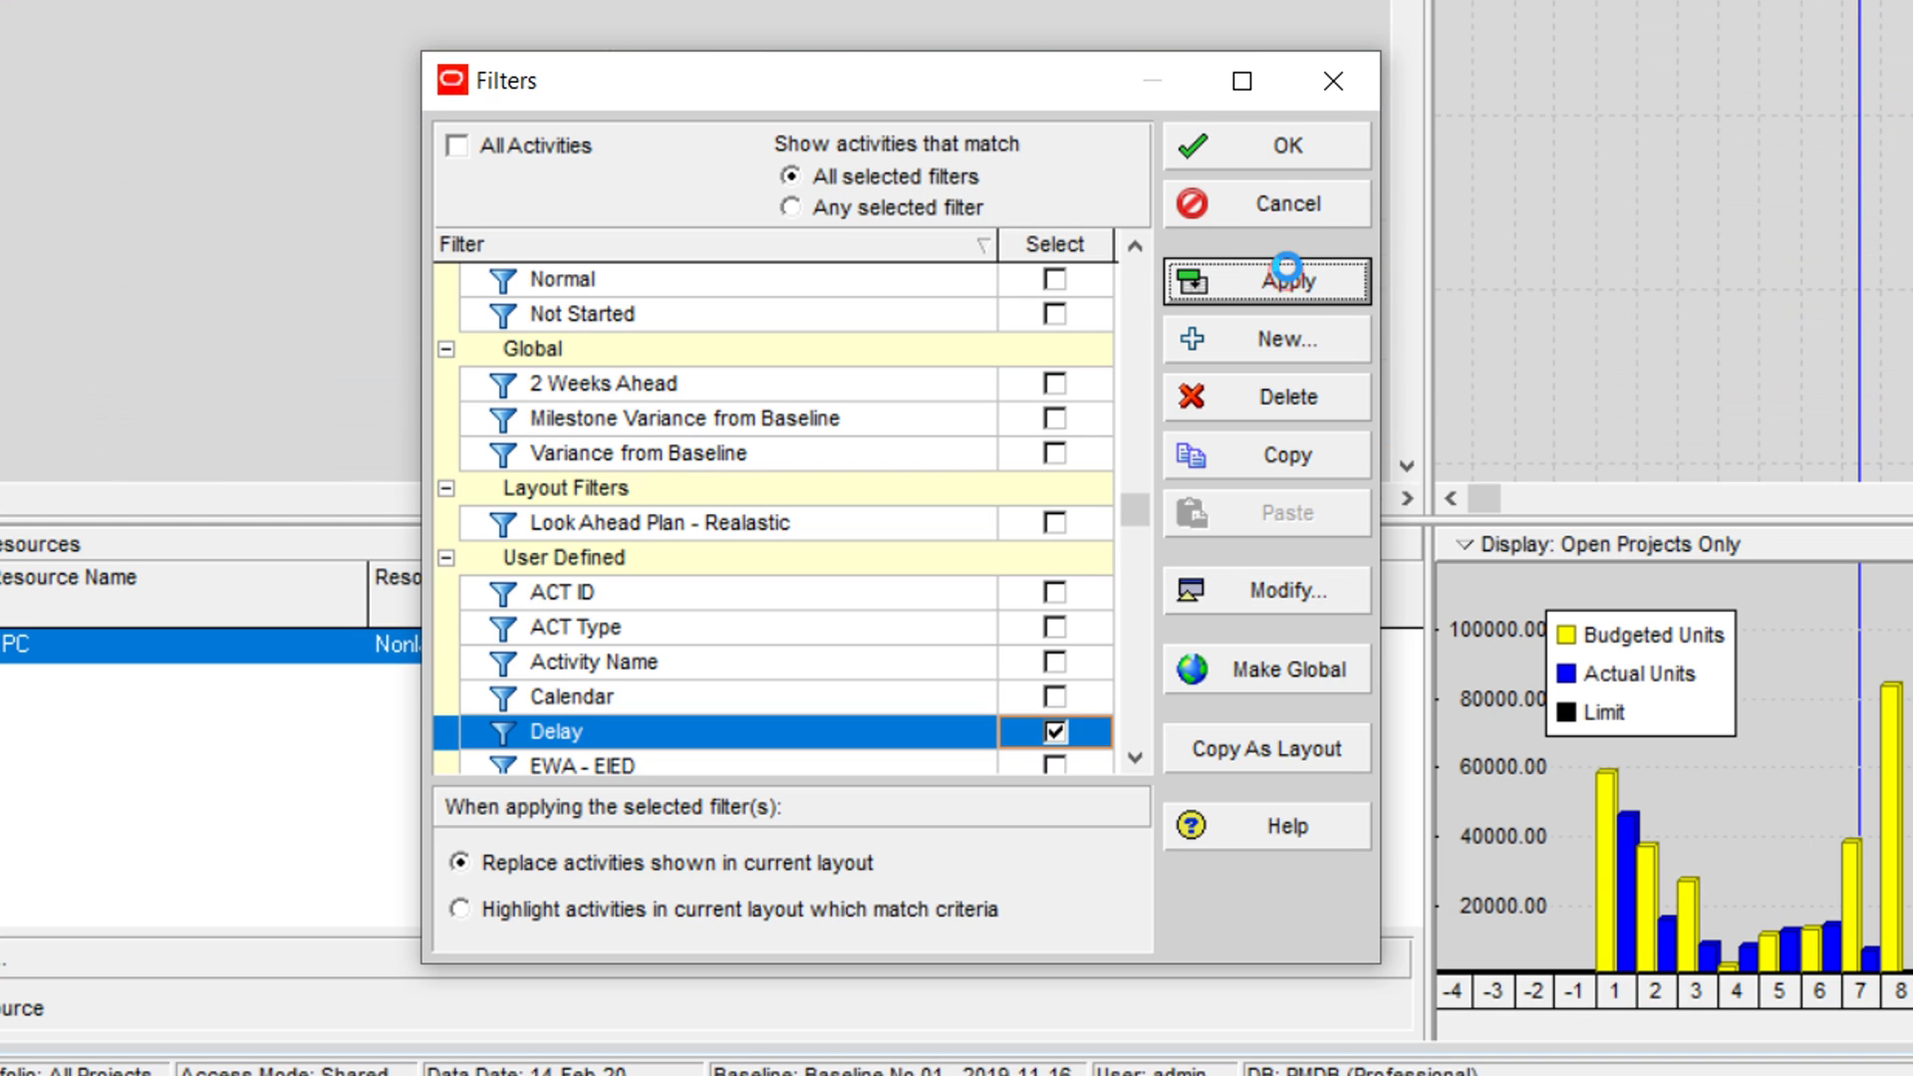
{"action": "left_click", "coordinate": [1269, 161]}
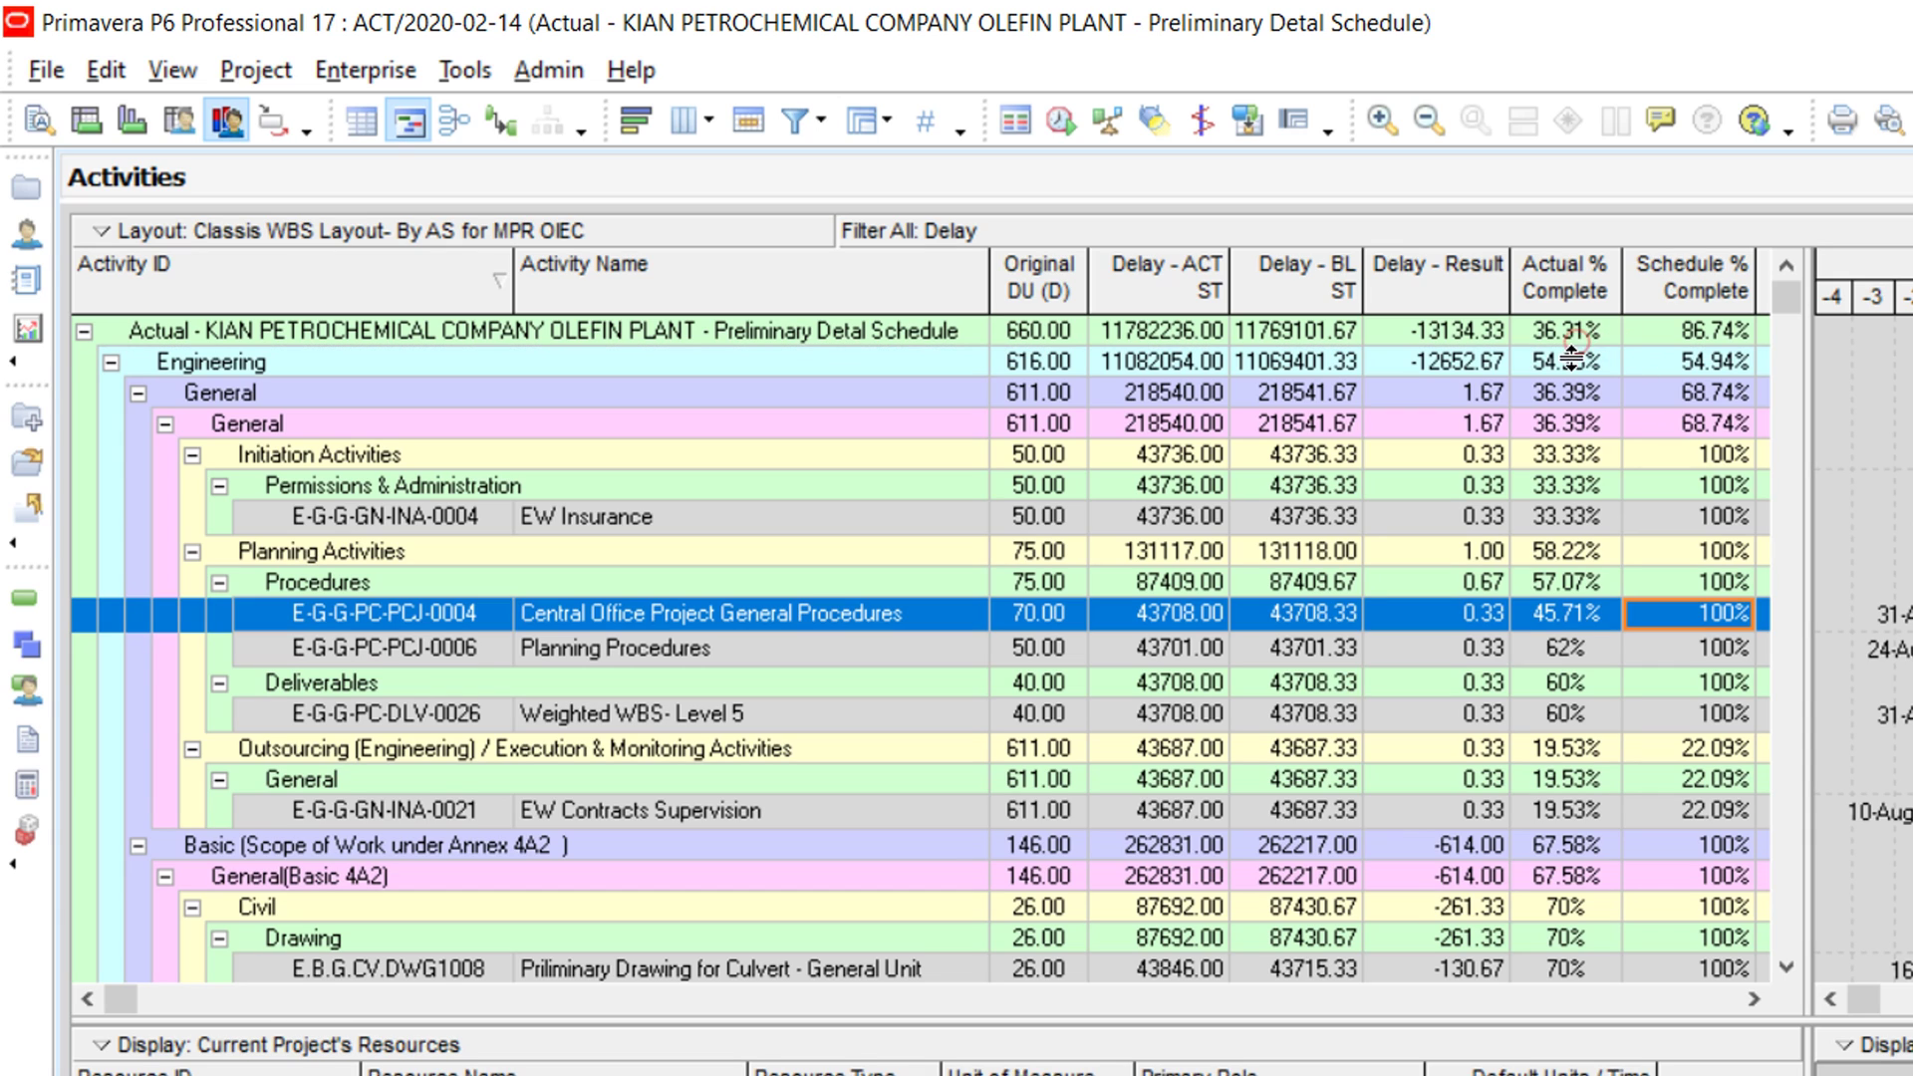
Step: Compare Actual % Complete with Schedule % Complete for the filtered activities, from Central Office Project General Procedures to EW Contracts Supervision and beyond
{"action": "left_click", "coordinate": [1551, 616]}
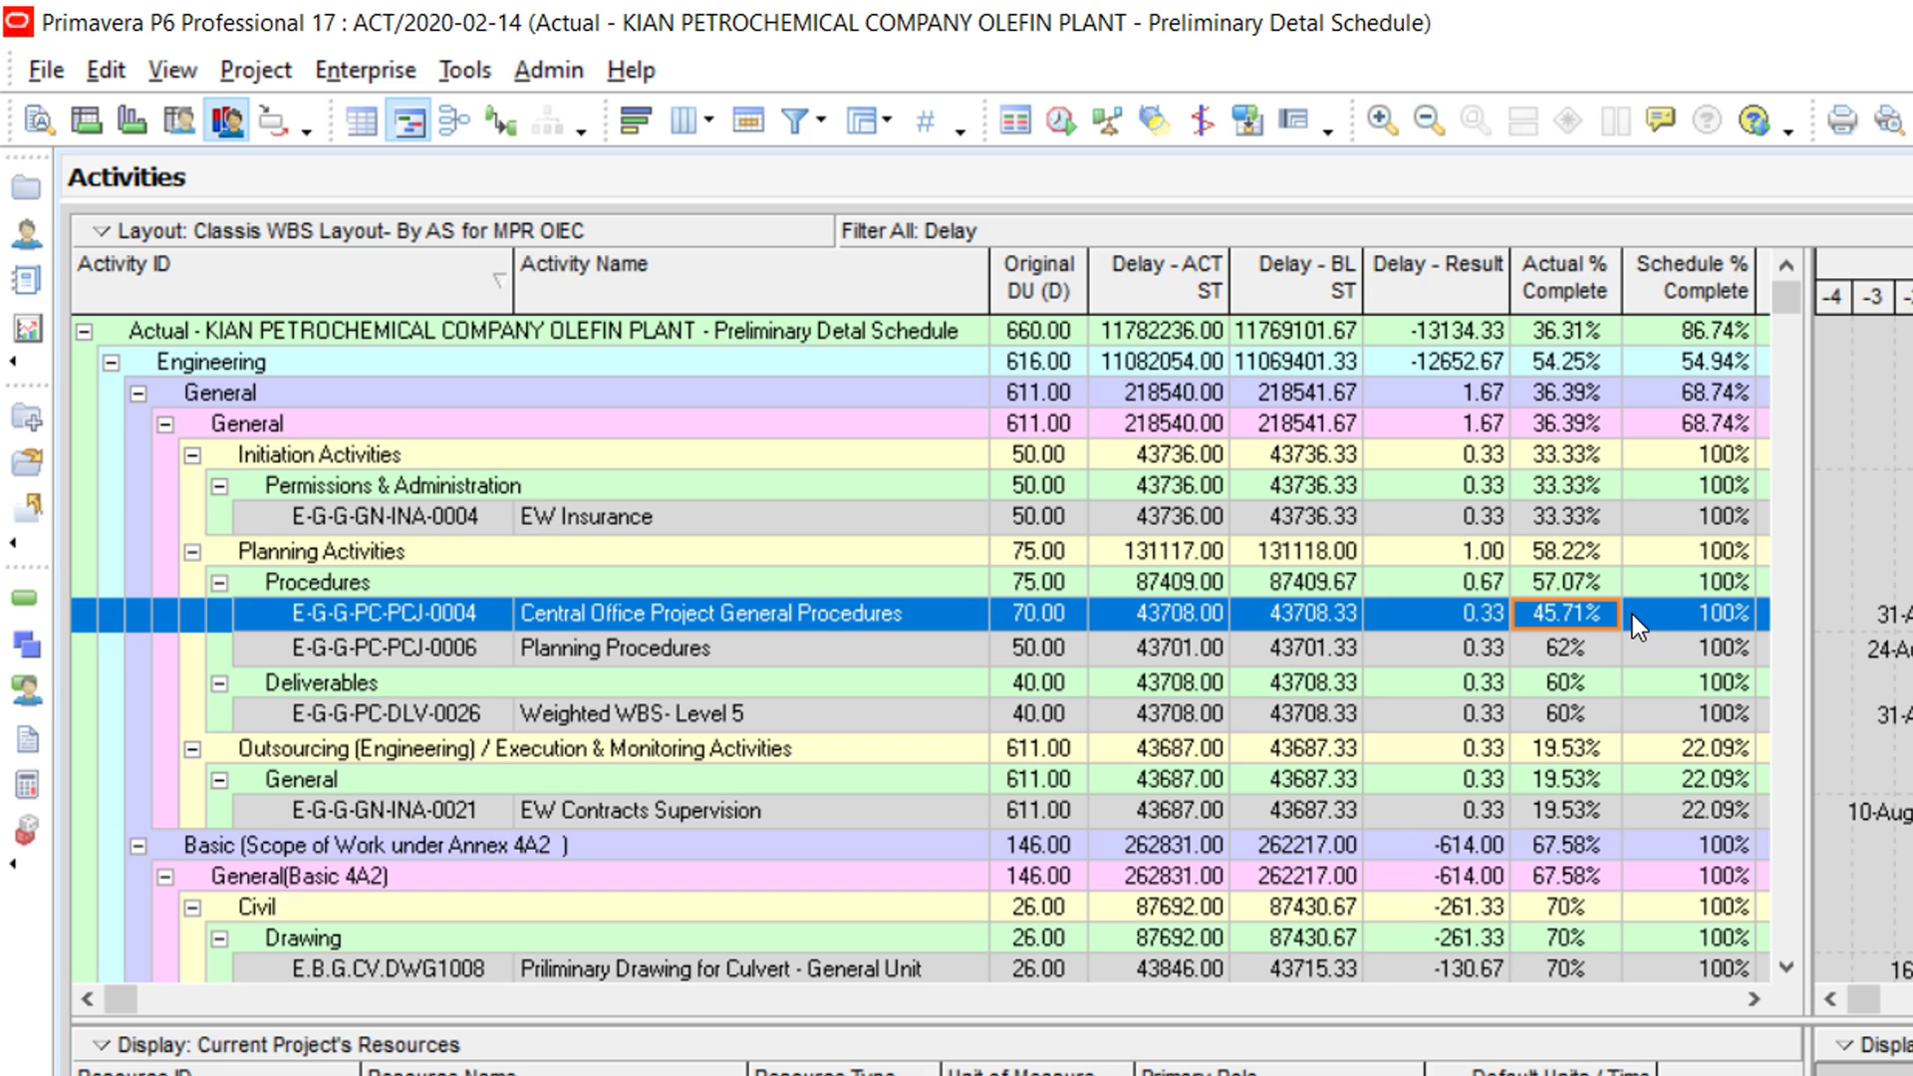
{"action": "left_click", "coordinate": [1677, 613]}
{"action": "left_click", "coordinate": [1659, 726]}
{"action": "left_click", "coordinate": [1646, 811]}
{"action": "scroll", "coordinate": [1646, 811], "scroll_direction": "down", "scroll_amount": 1}
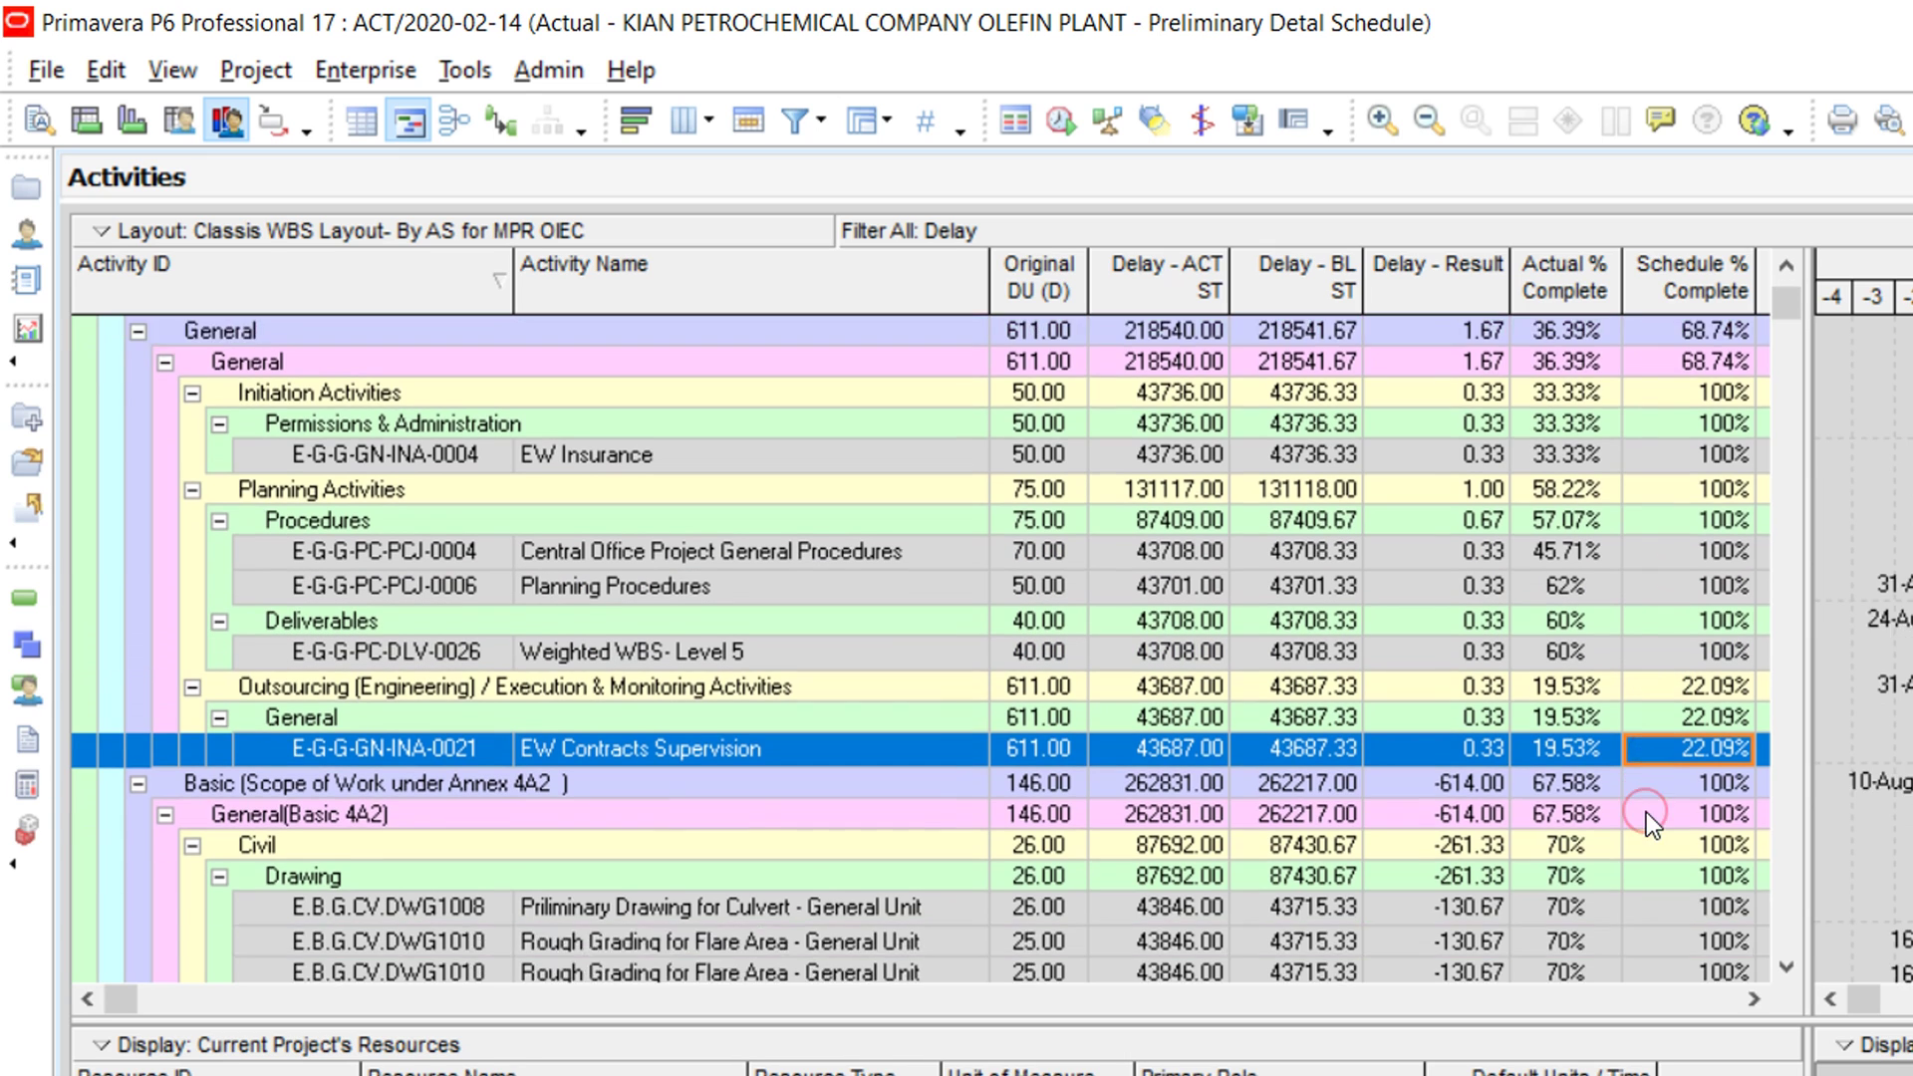
{"action": "scroll", "coordinate": [1646, 811], "scroll_direction": "down", "scroll_amount": 4}
{"action": "scroll", "coordinate": [1646, 811], "scroll_direction": "up", "scroll_amount": 2}
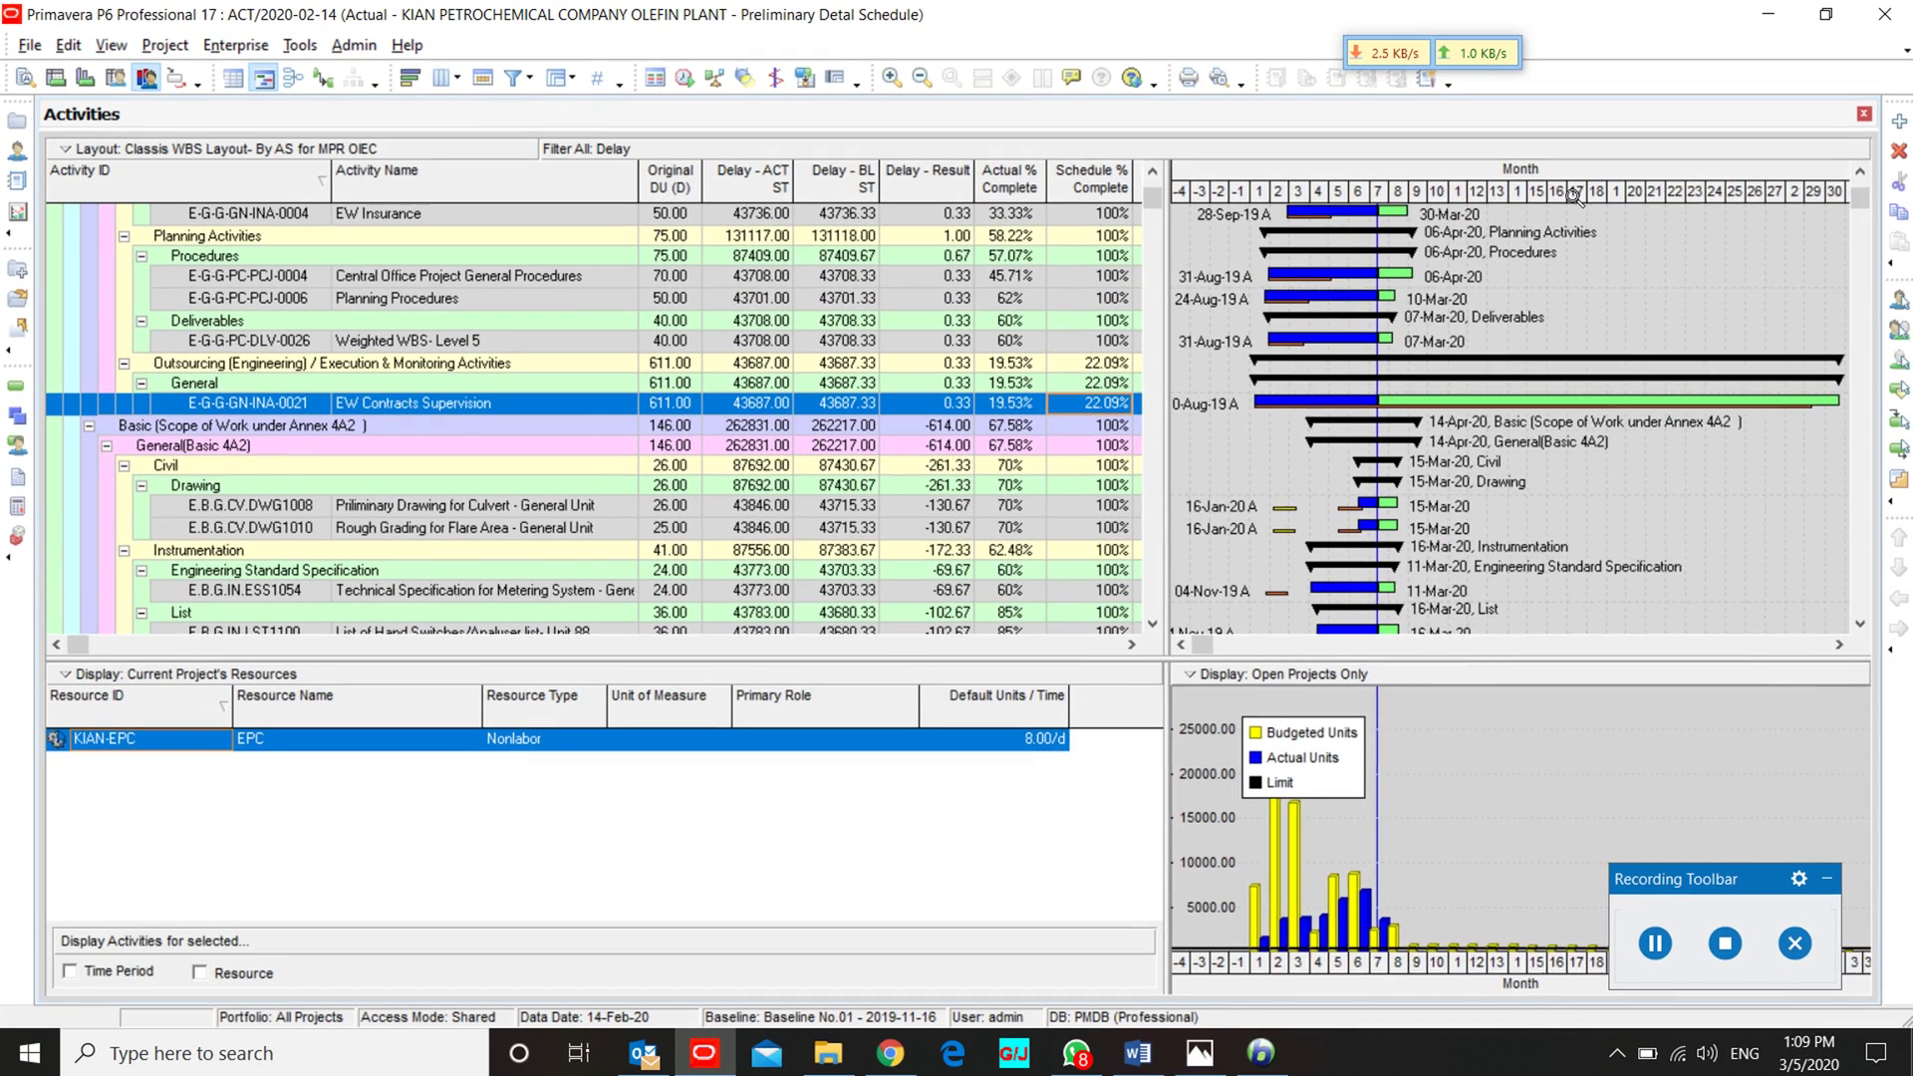
Step: Preview the printout of the filtered schedule, look through its pages of delayed activities, and return to the activity table
{"action": "left_click", "coordinate": [31, 47]}
{"action": "left_click", "coordinate": [77, 112]}
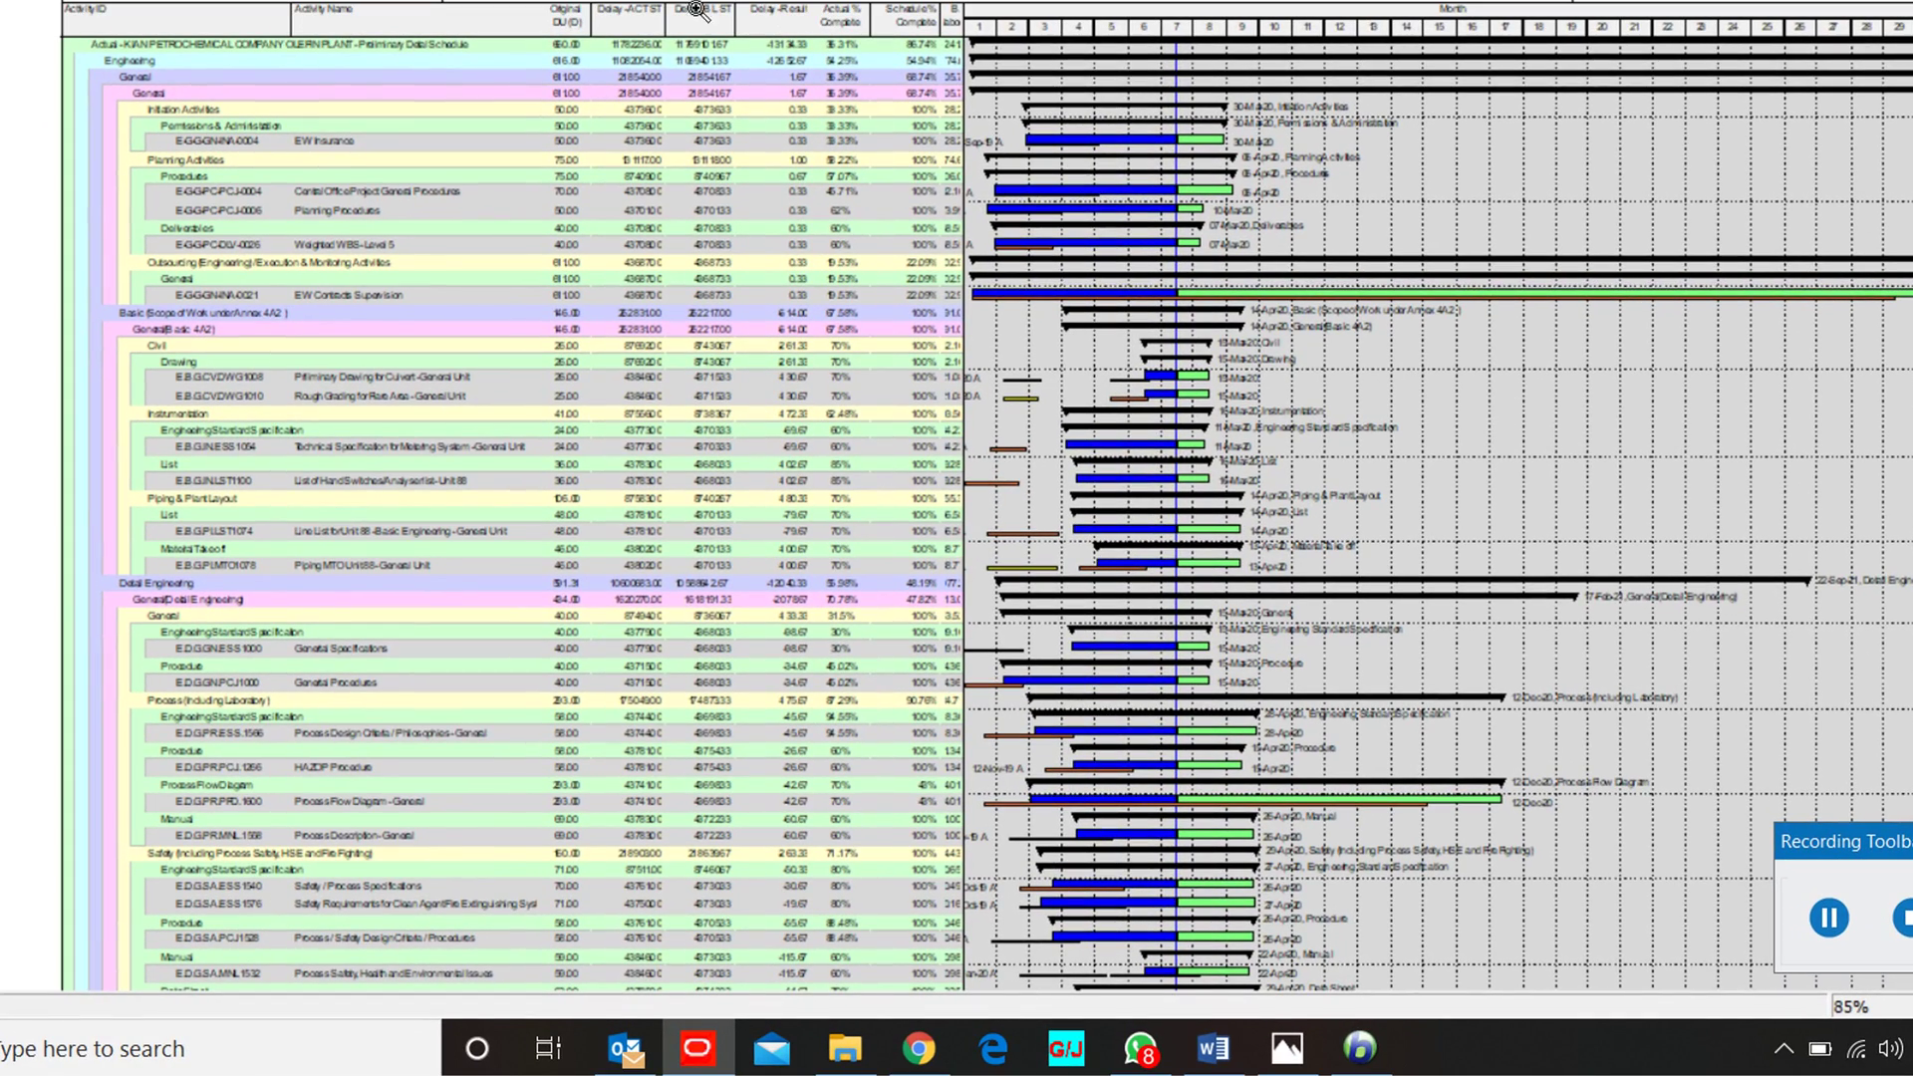
{"action": "key", "text": "Page_Down"}
{"action": "key", "text": "Page_Down"}
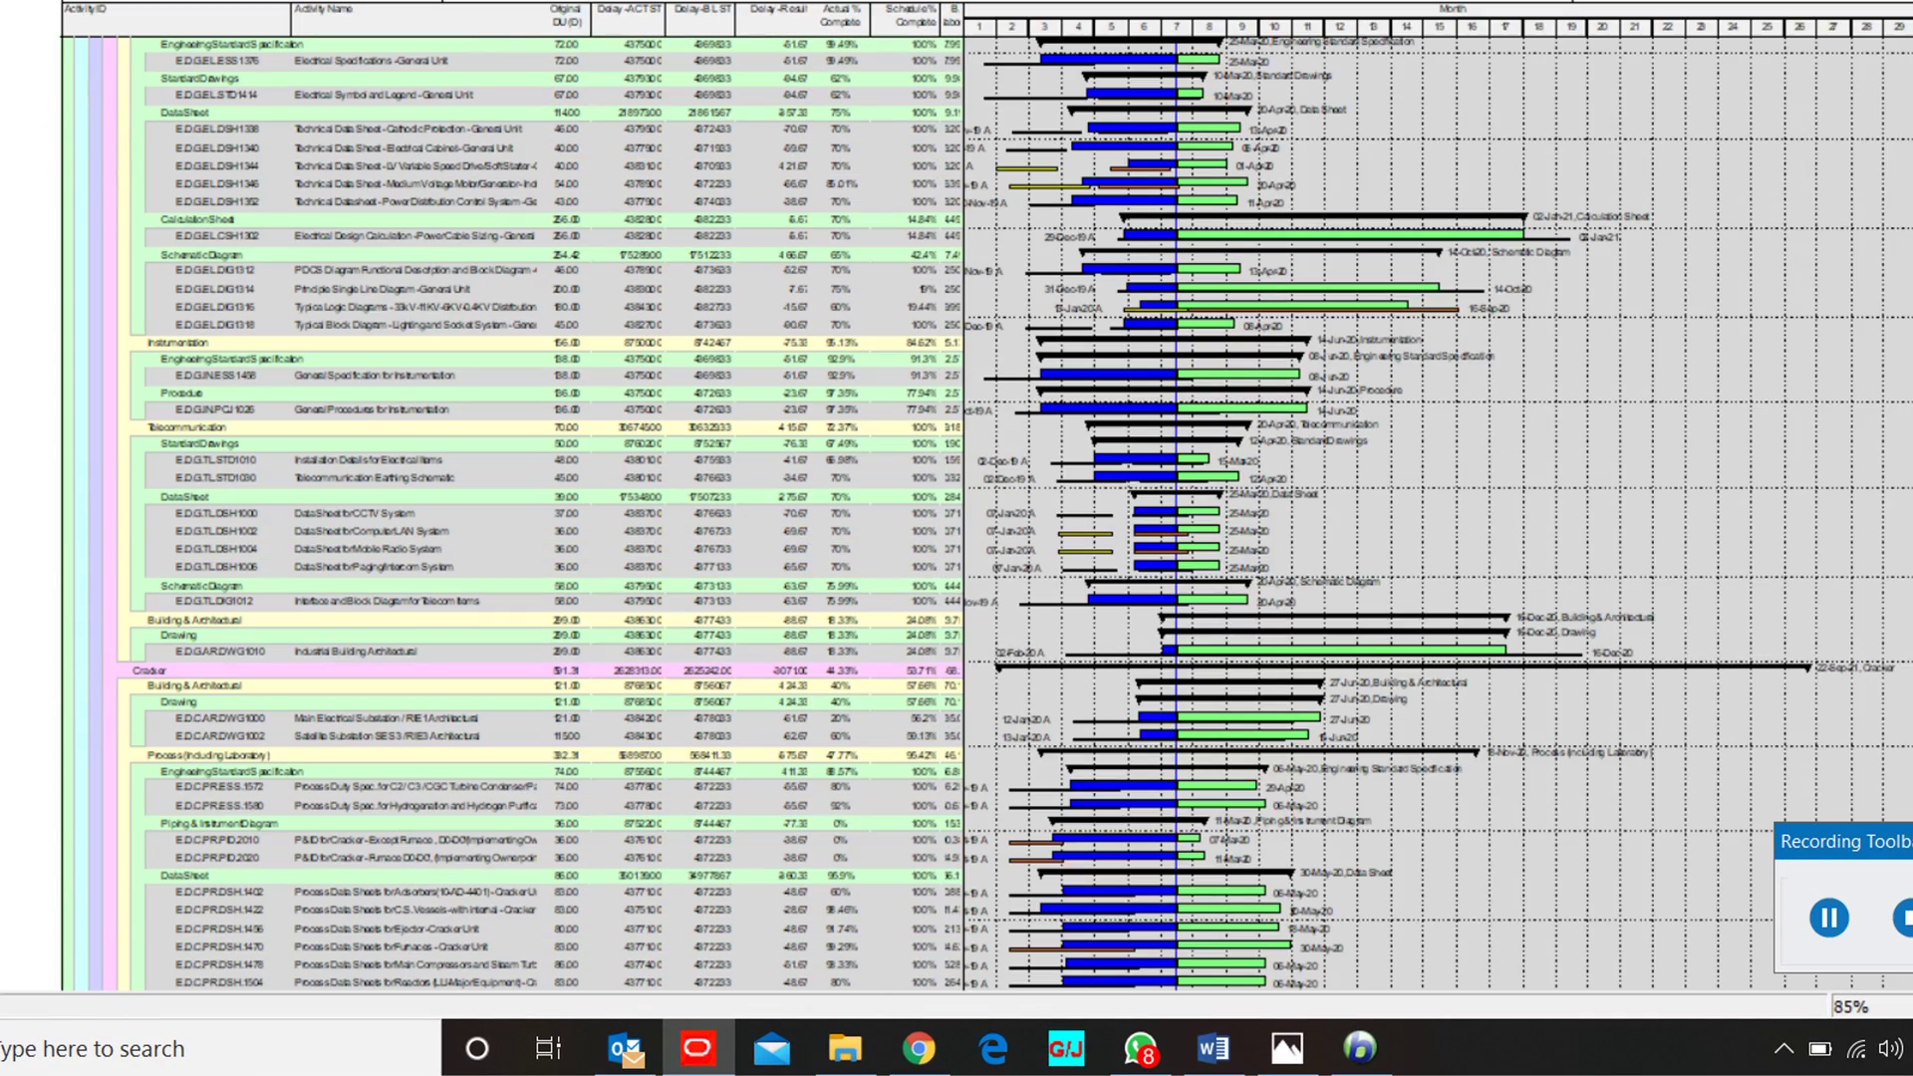
{"action": "key", "text": "Page_Down"}
{"action": "key", "text": "Page_Down"}
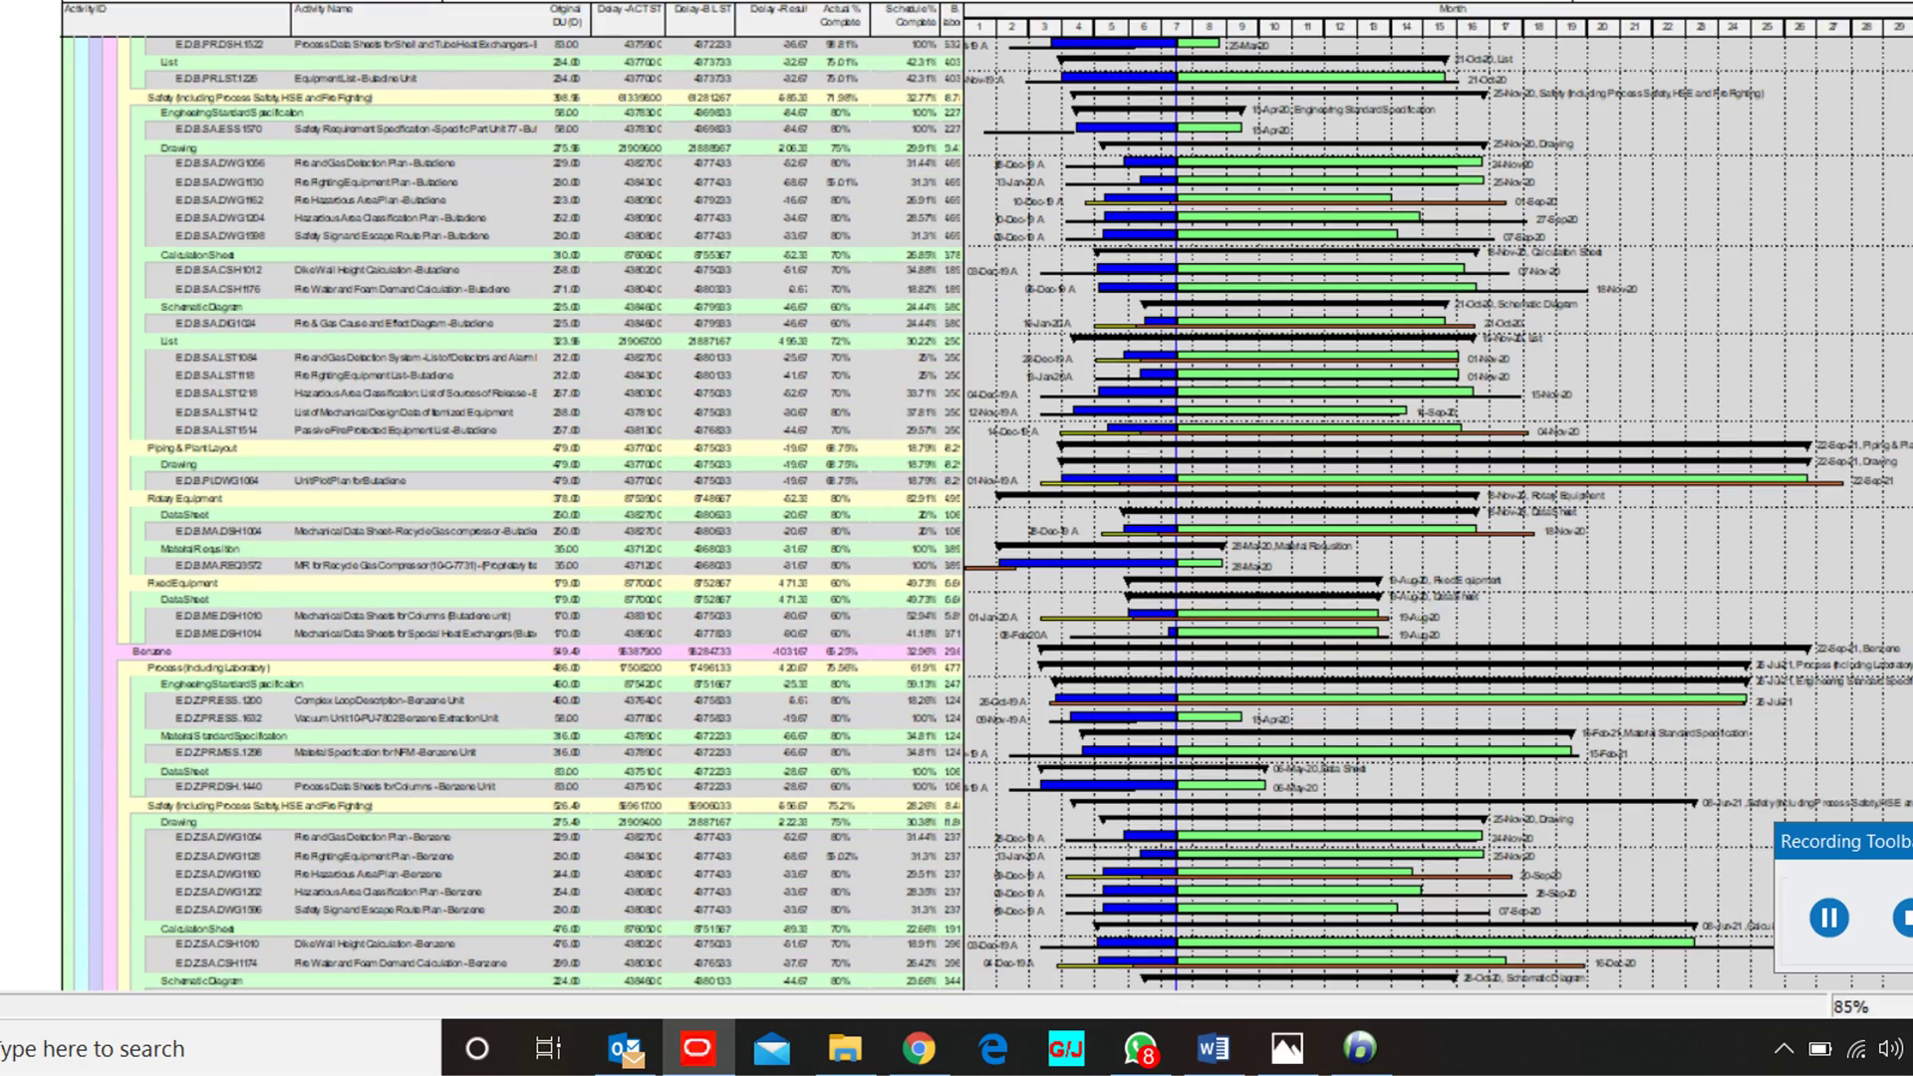
{"action": "key", "text": "Page_Down"}
{"action": "key", "text": "Escape"}
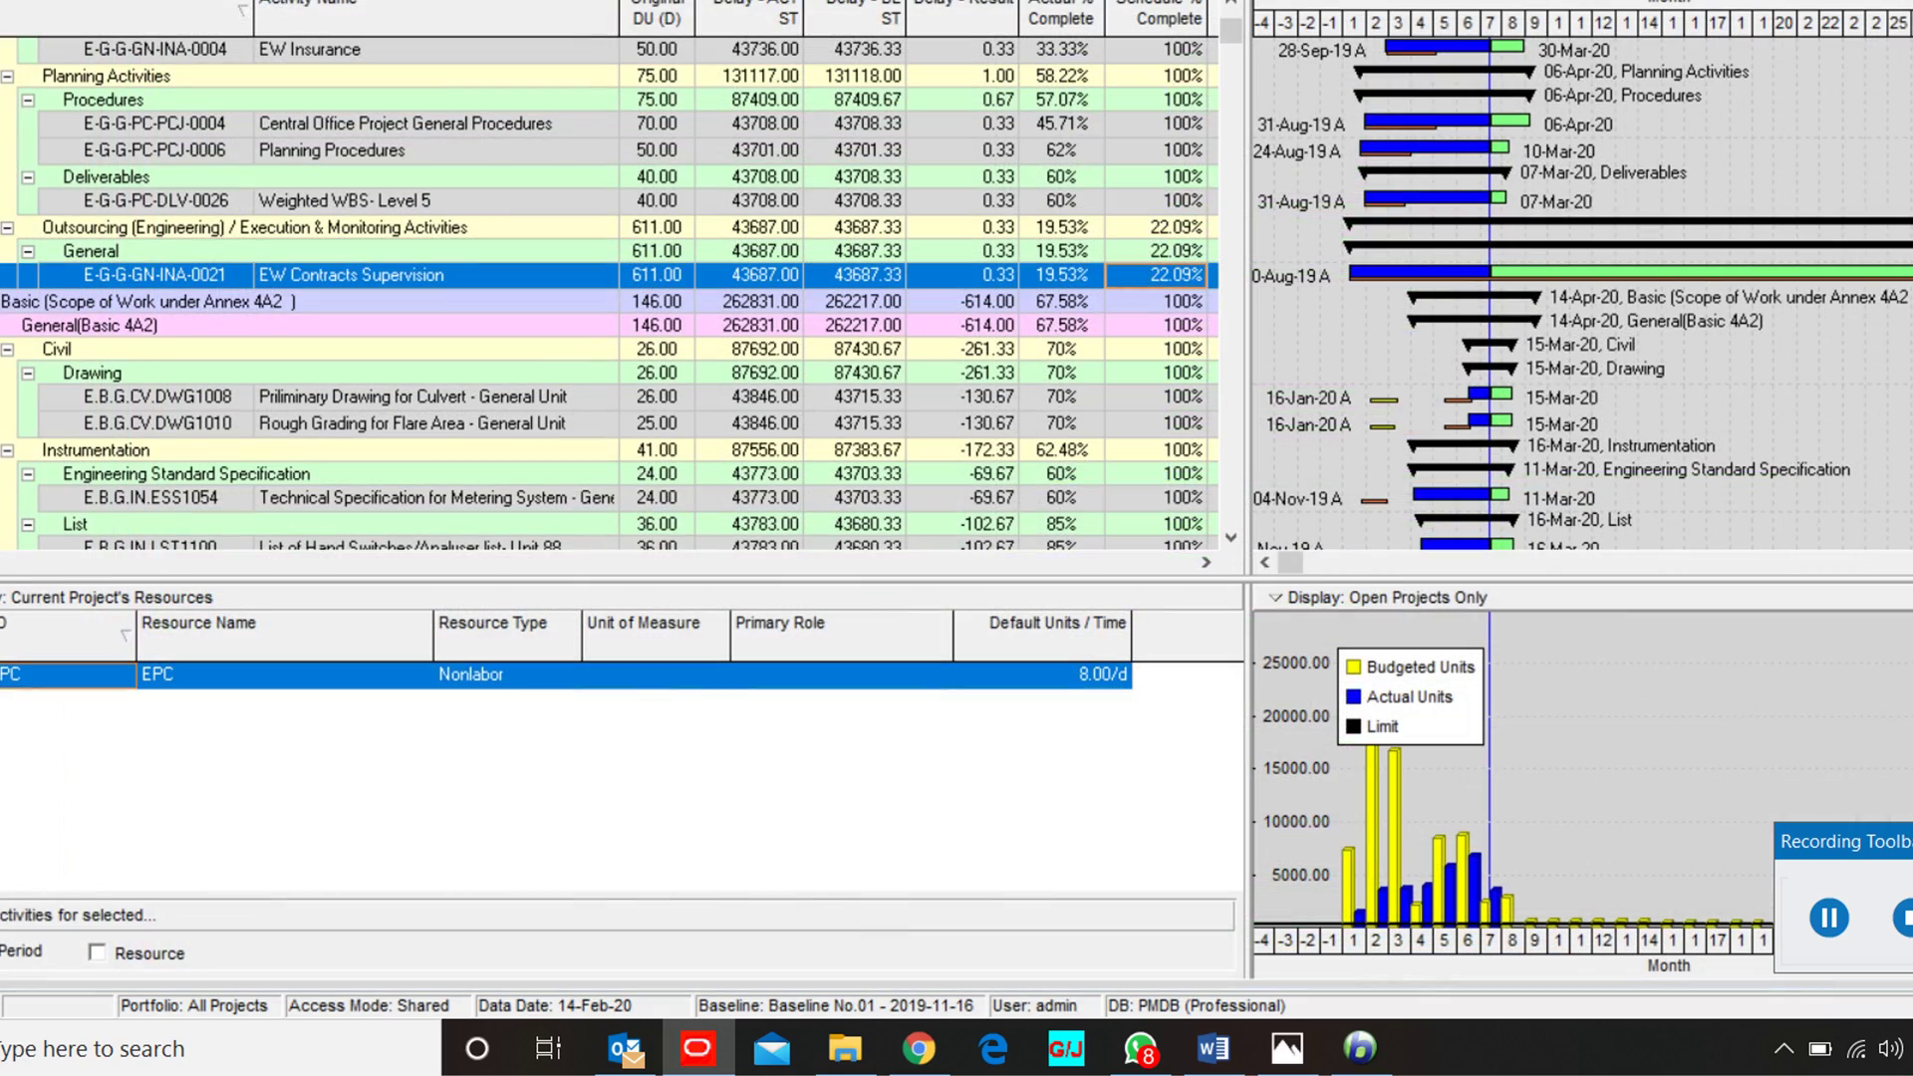